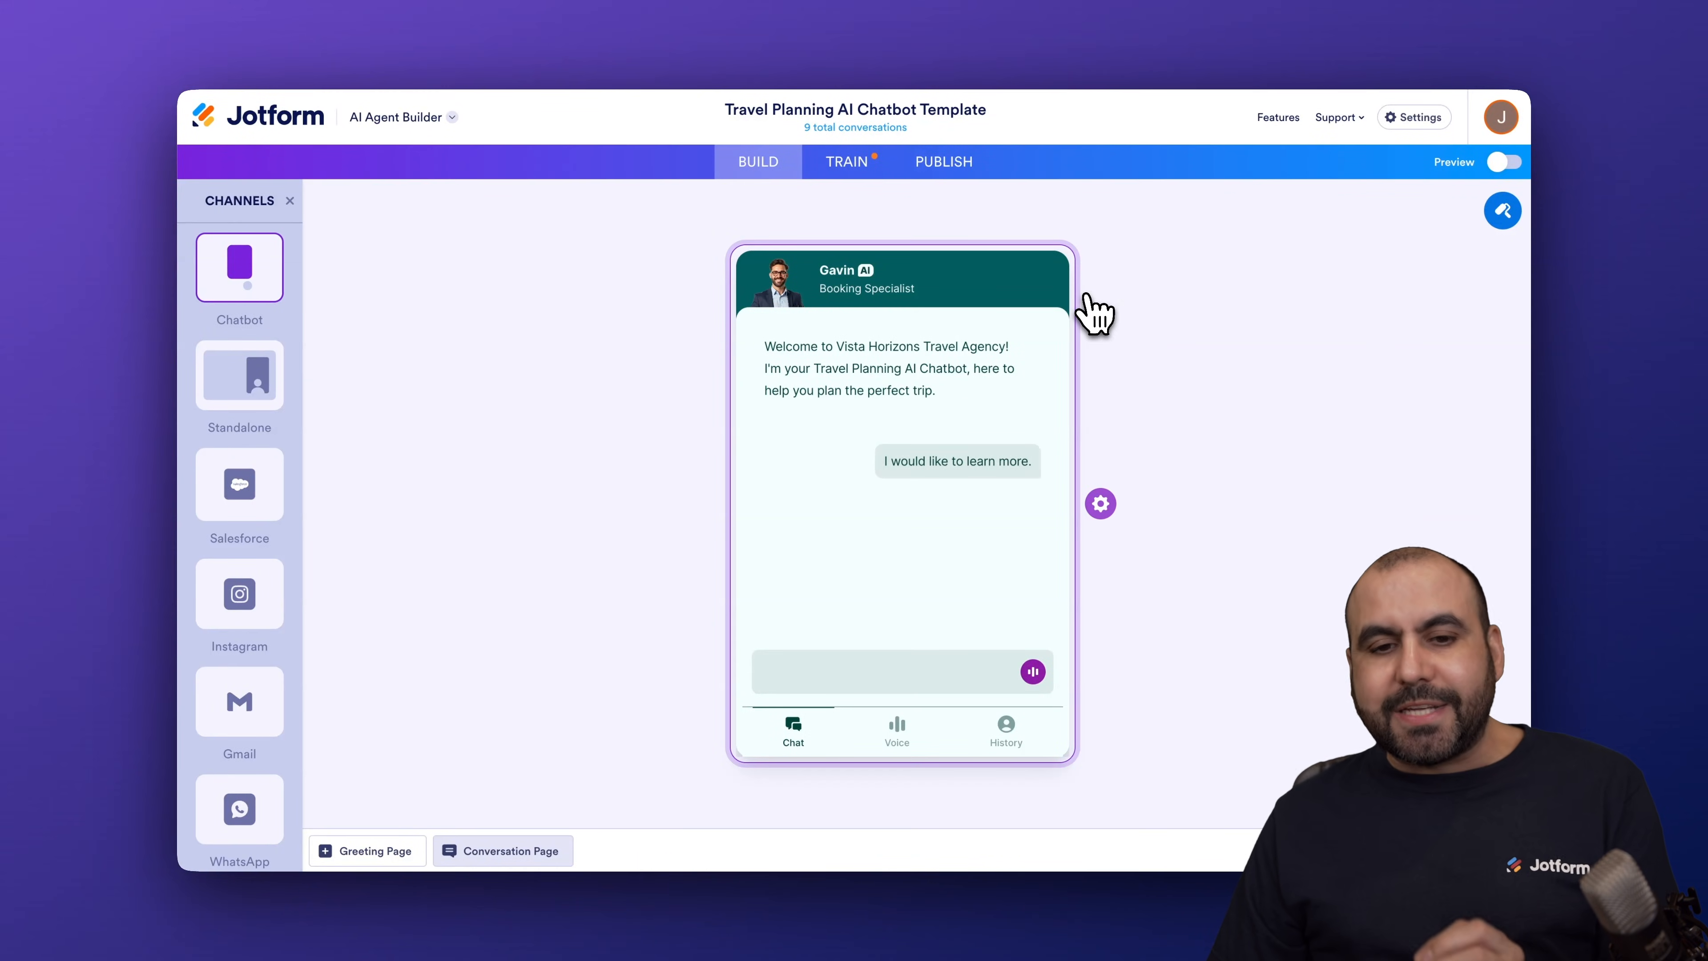
# Step: Open the Train section of the Travel Planning AI Chatbot Template agent to view its Knowledge Base
pyautogui.click(852, 168)
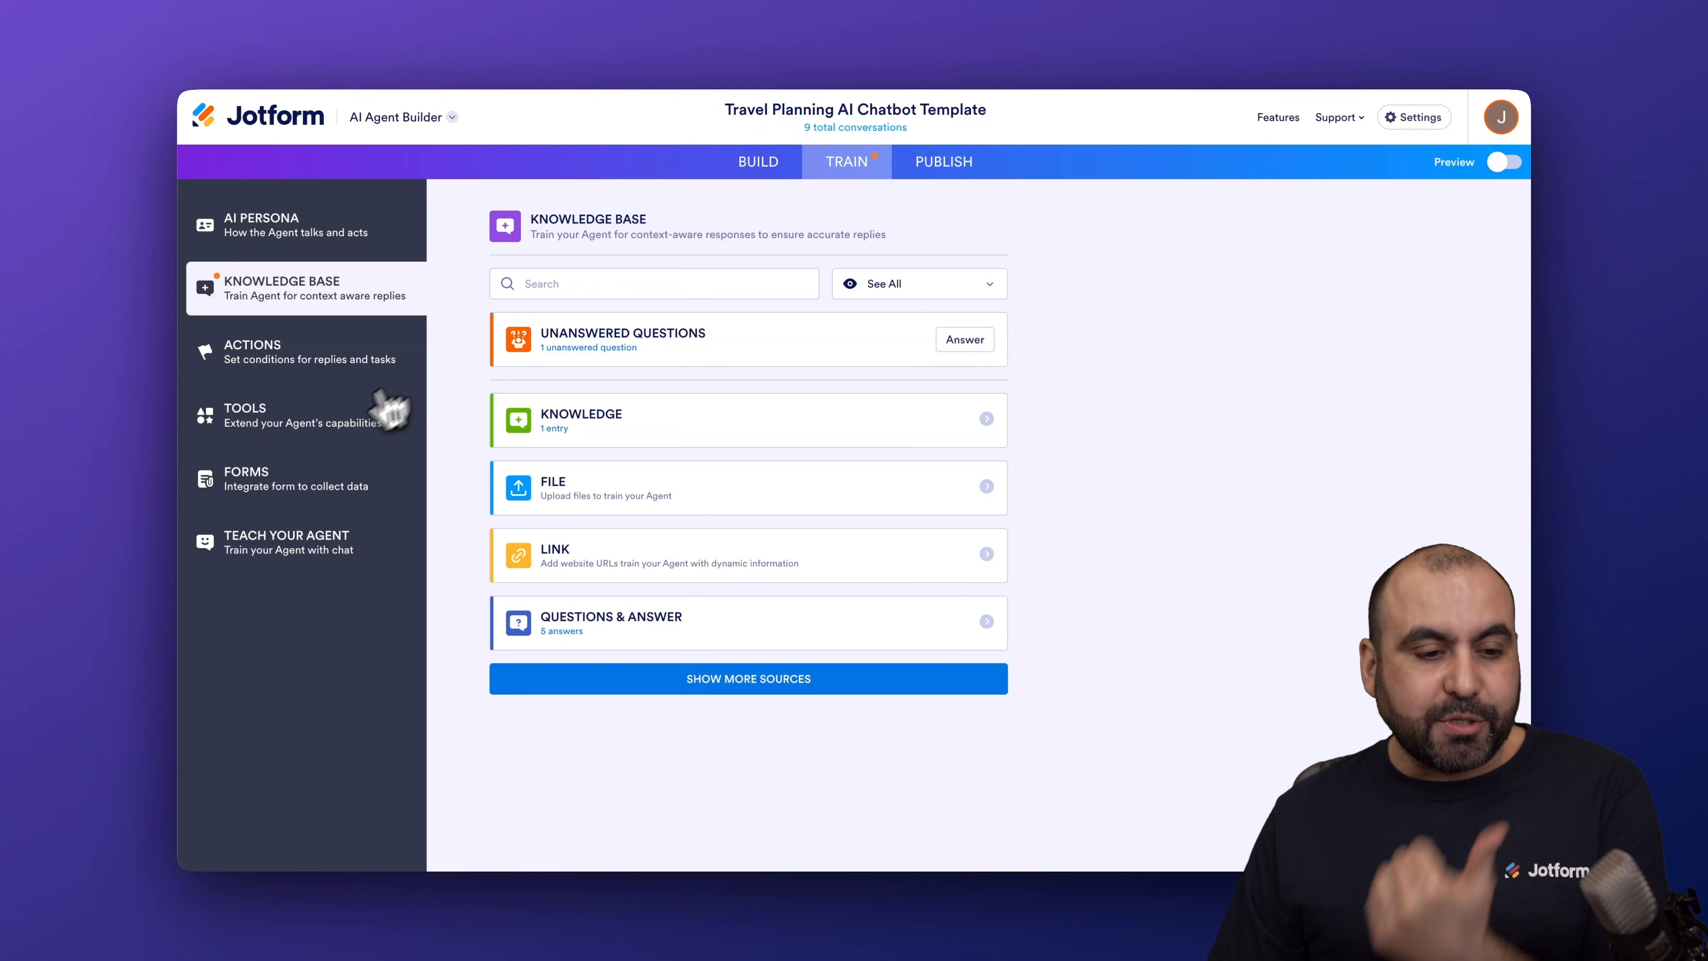
# Step: Search the agent's Tools for 'google cale' and open Set Appointment with Google Calendar
pyautogui.click(341, 430)
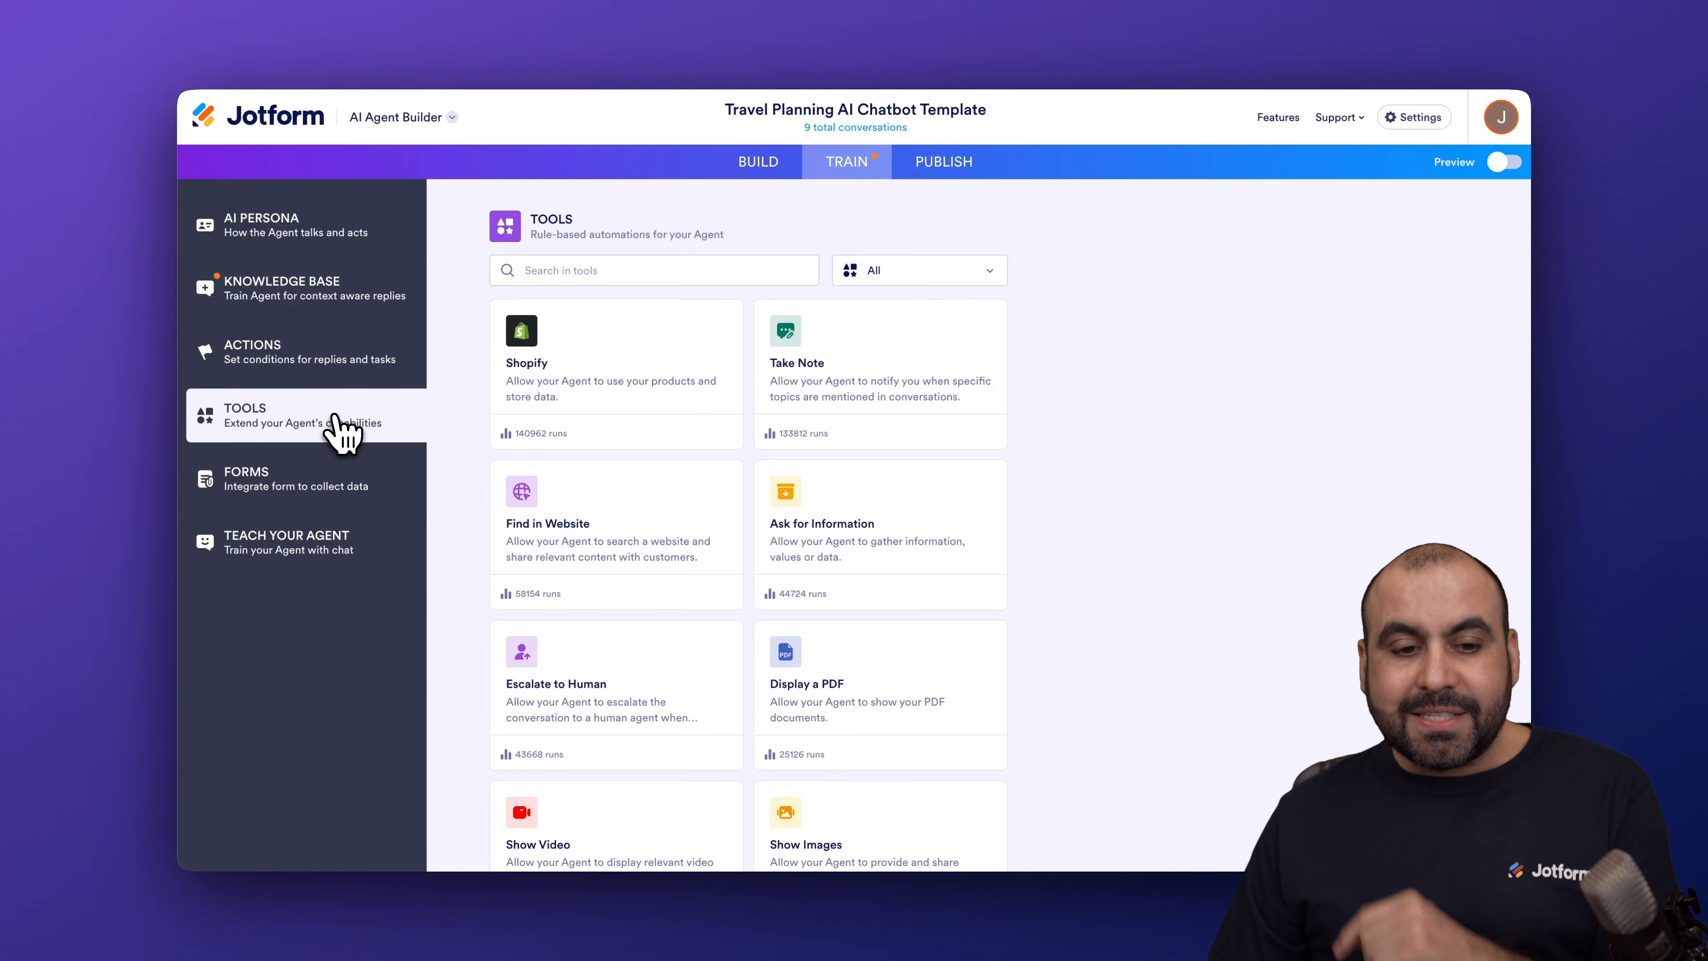
pyautogui.click(611, 271)
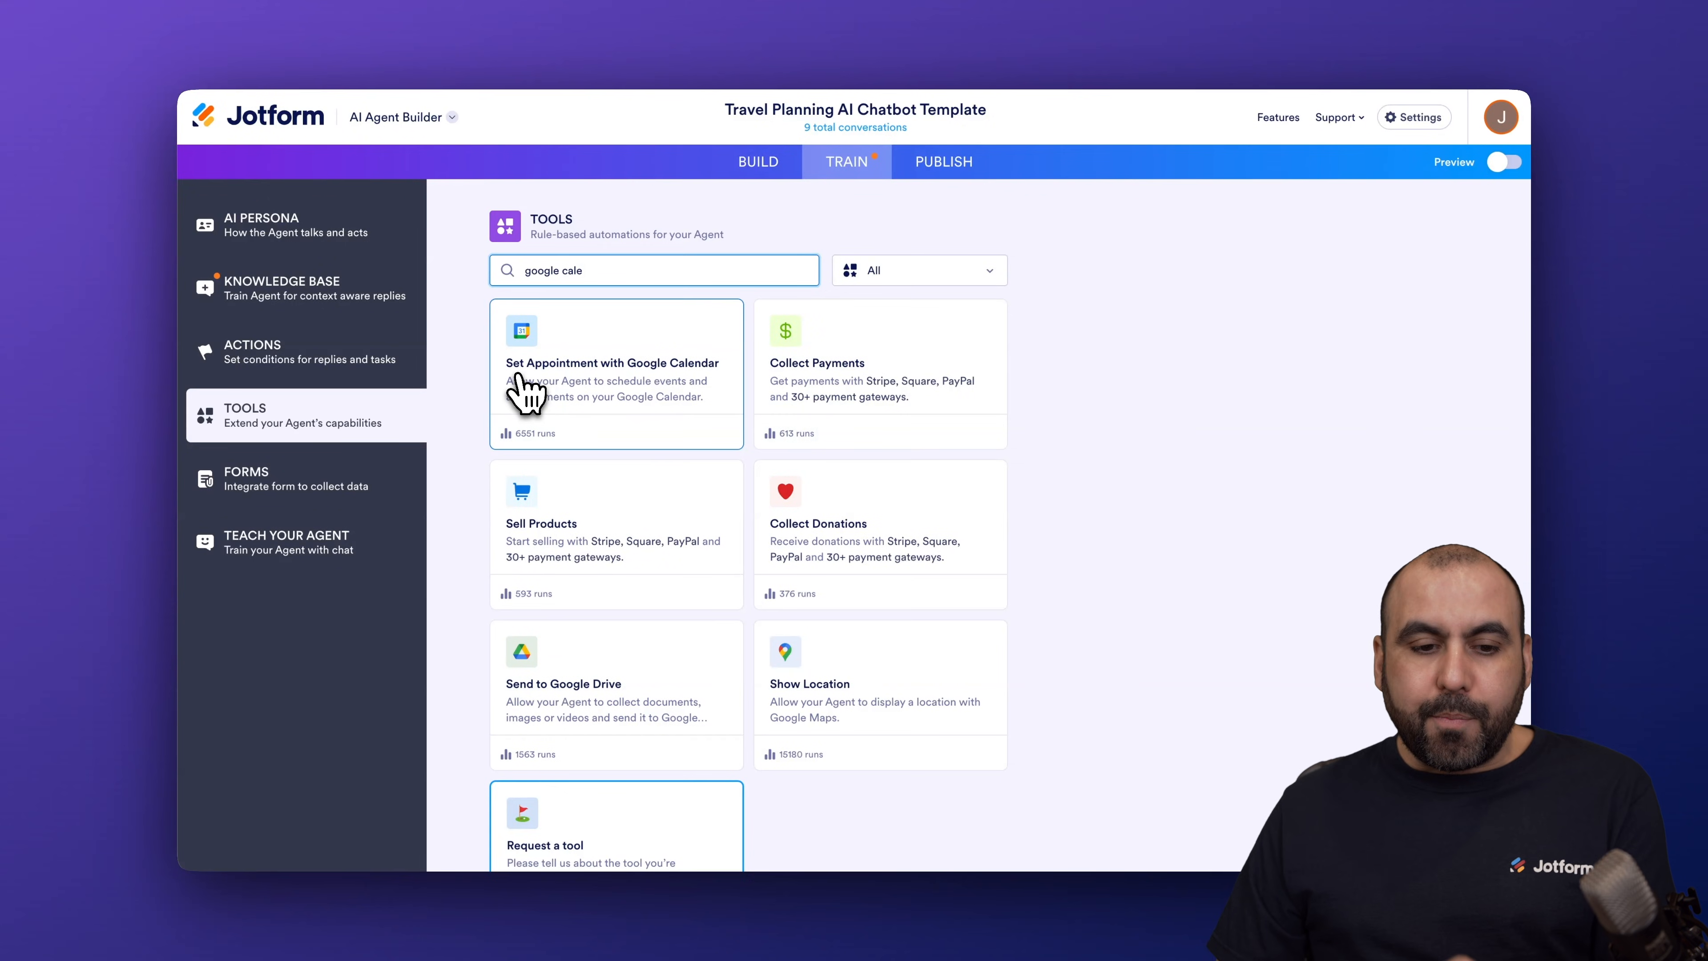
pyautogui.click(632, 387)
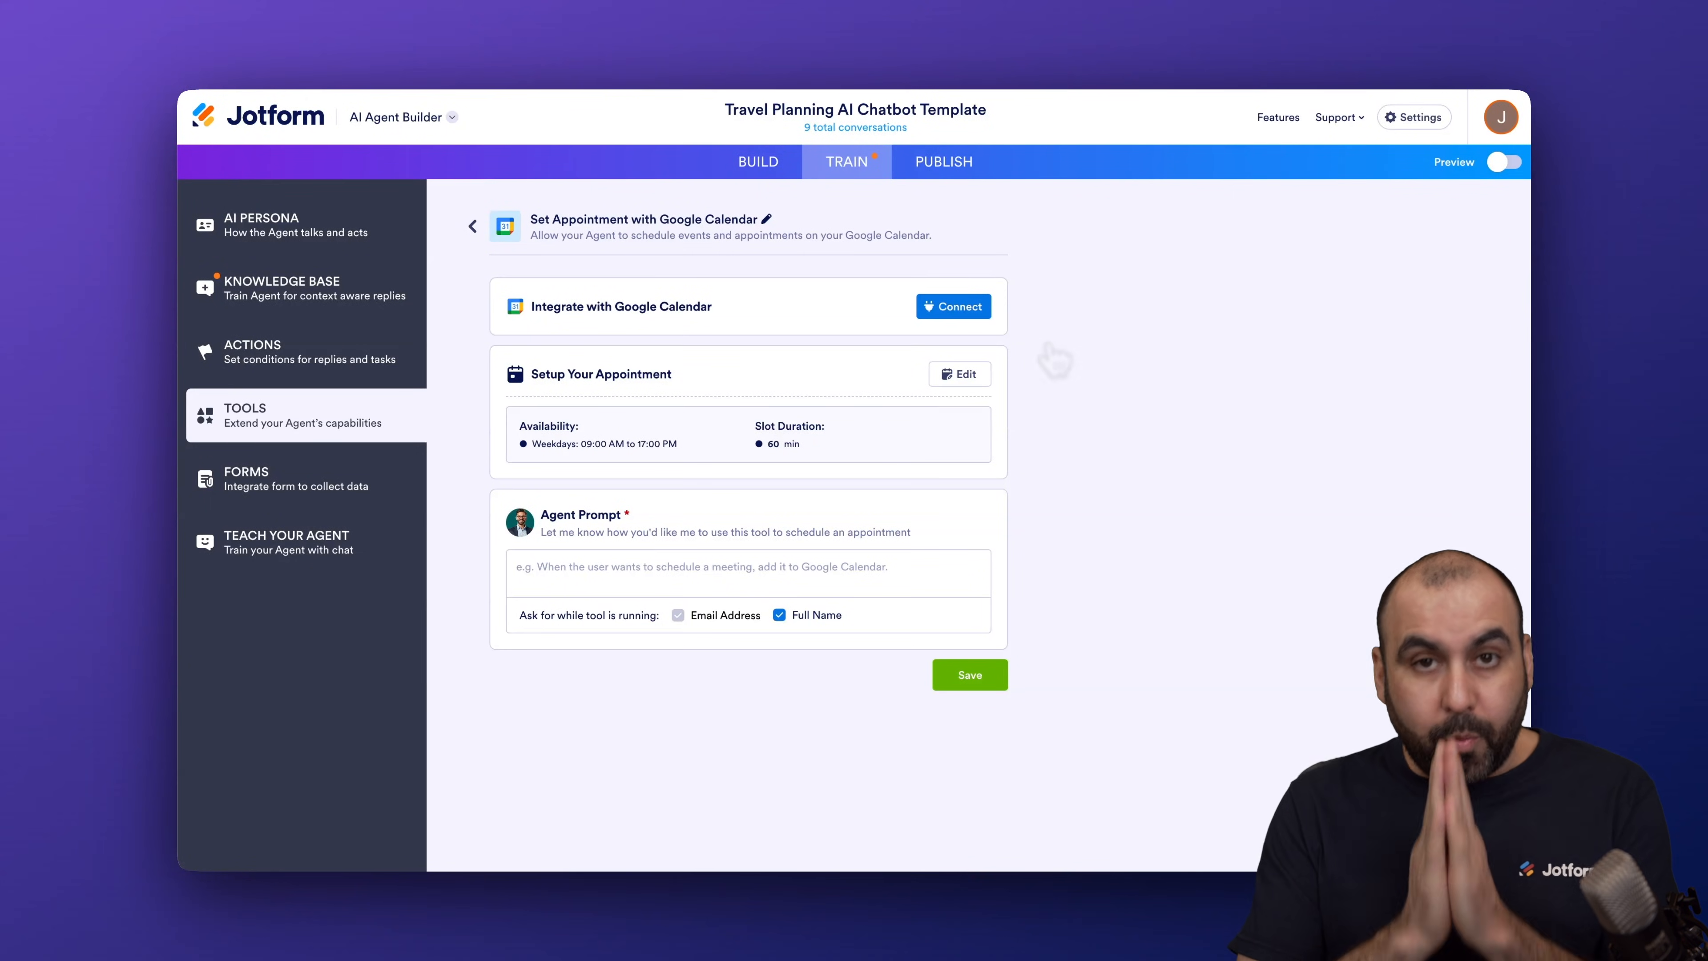
# Step: Connect the tool to a second Google account and grant Jotform access to its calendar
pyautogui.click(969, 310)
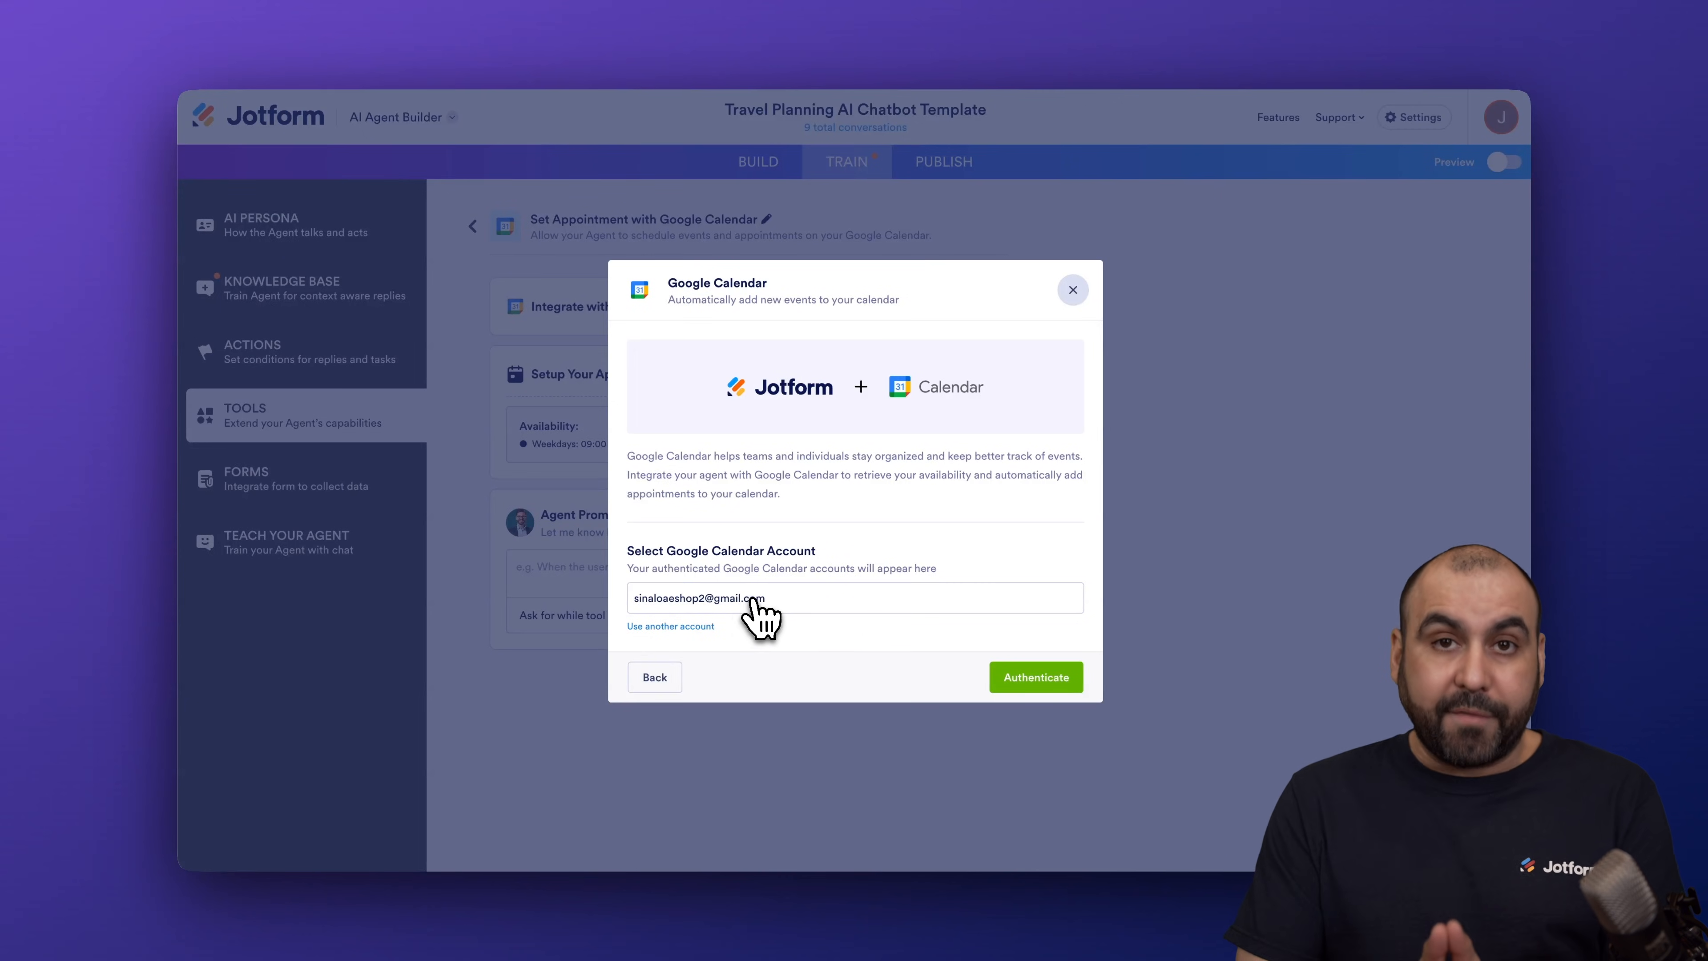
pyautogui.click(681, 628)
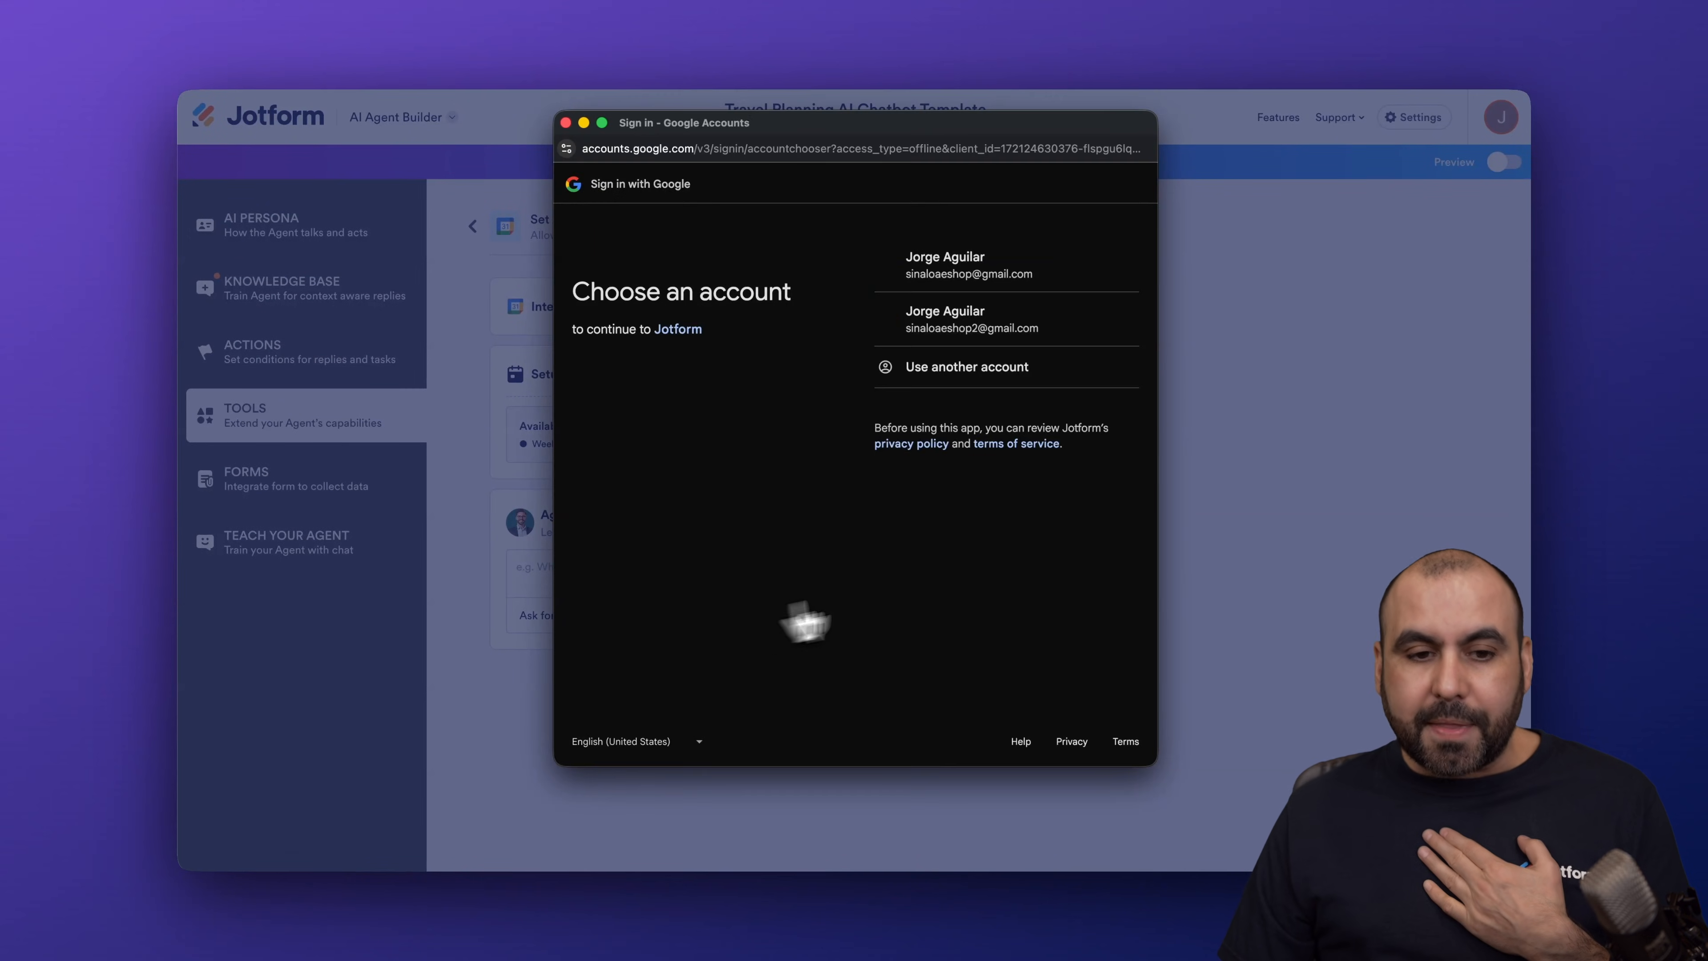
pyautogui.click(986, 337)
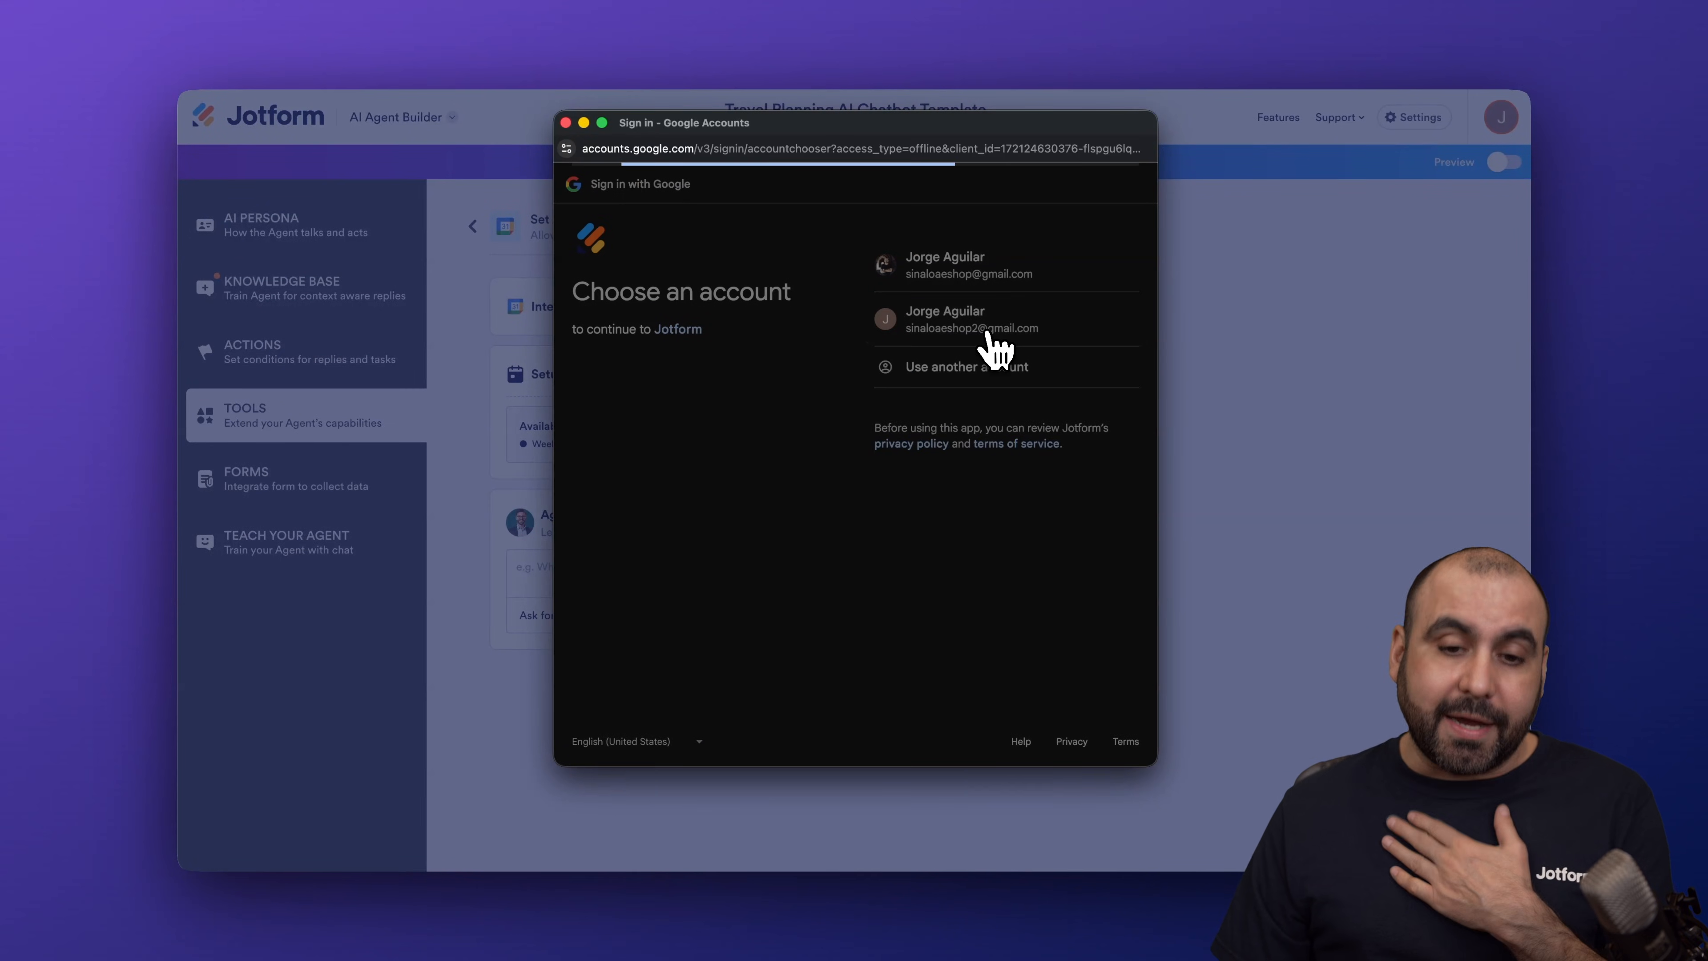
pyautogui.click(1080, 426)
pyautogui.click(1060, 553)
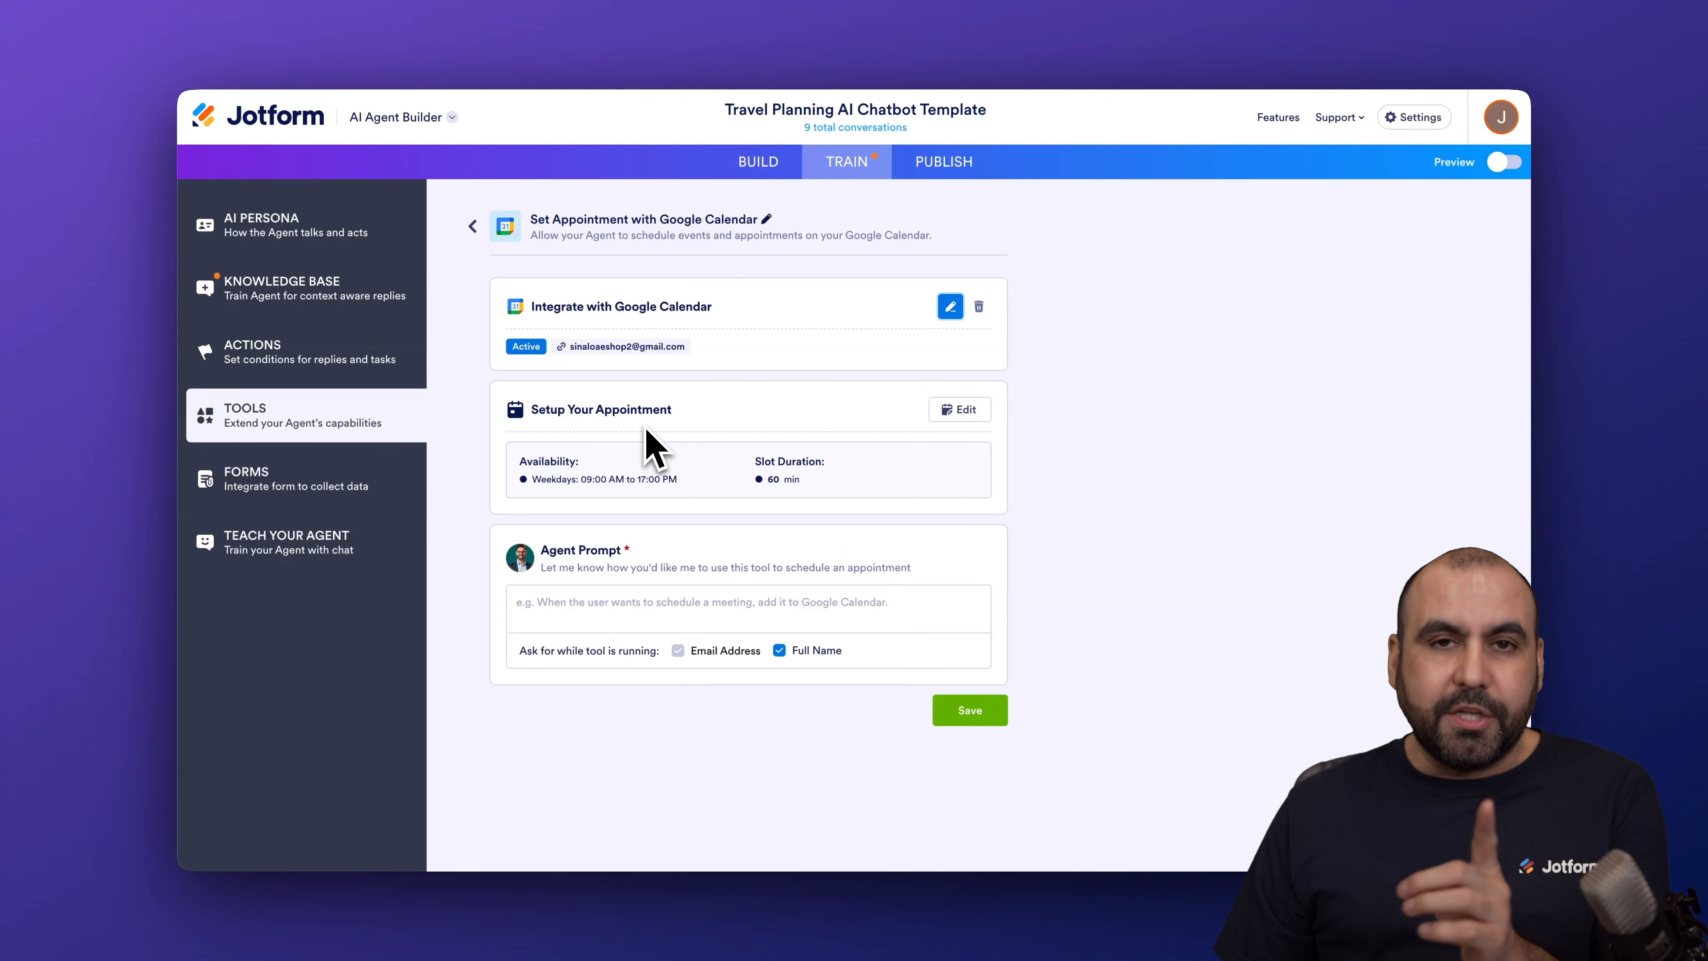
# Step: Open the appointment availability settings, checking the existing week in Google Calendar
pyautogui.click(960, 414)
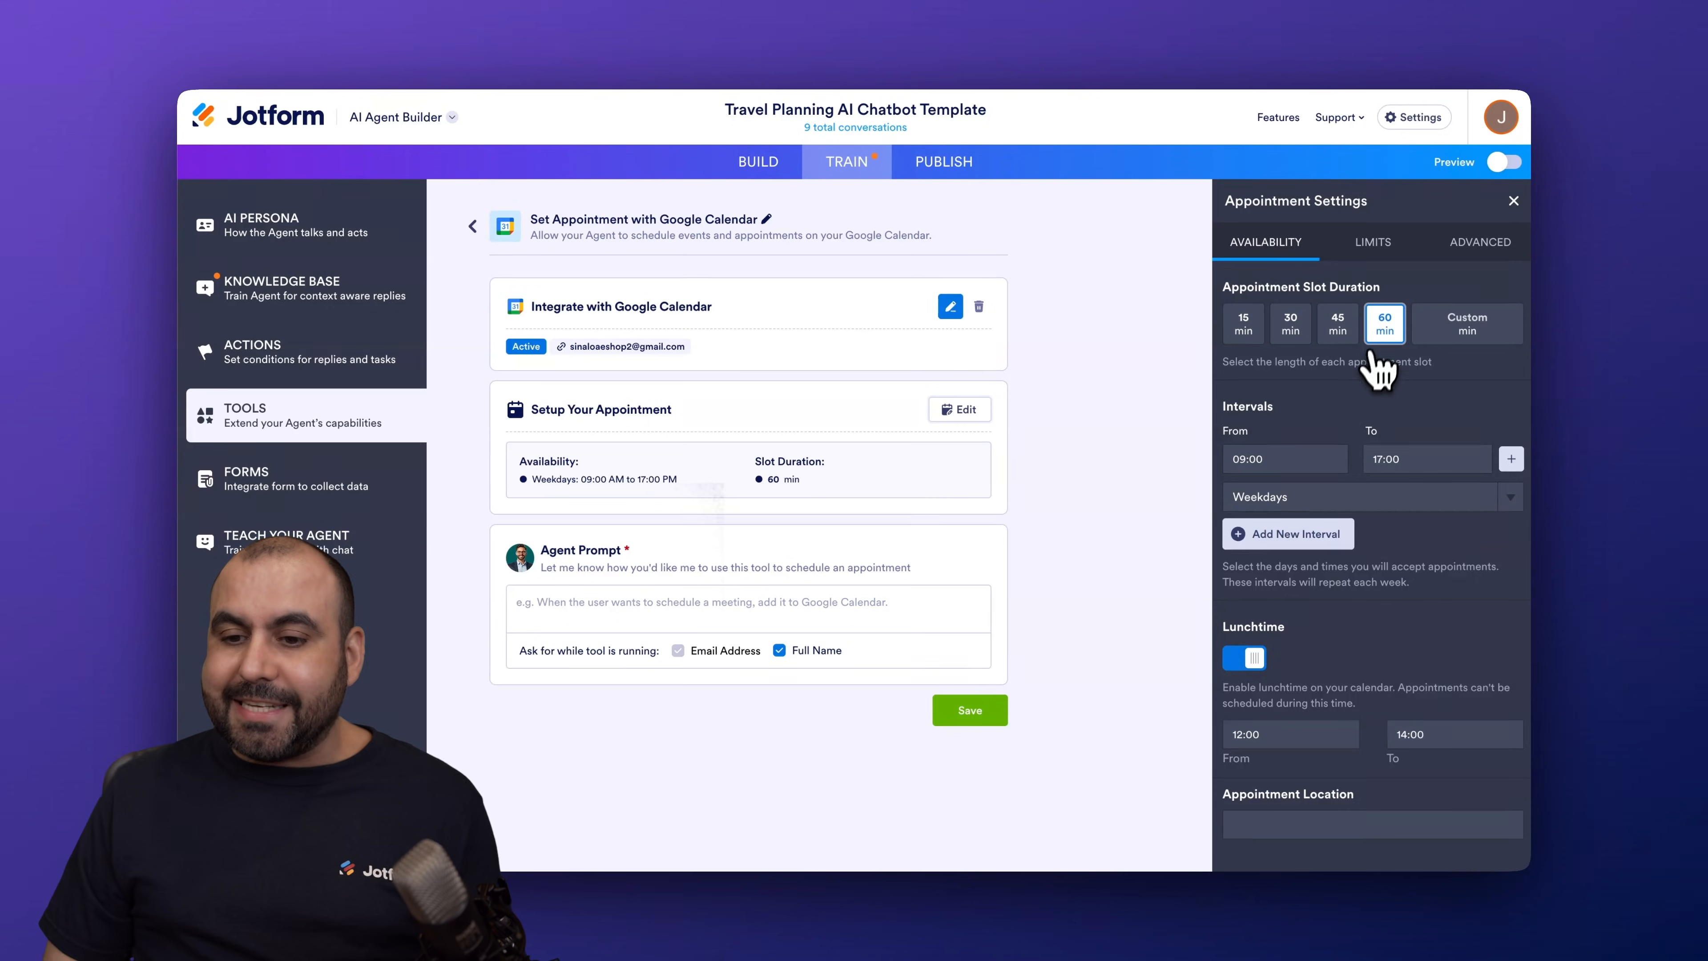
pyautogui.click(890, 53)
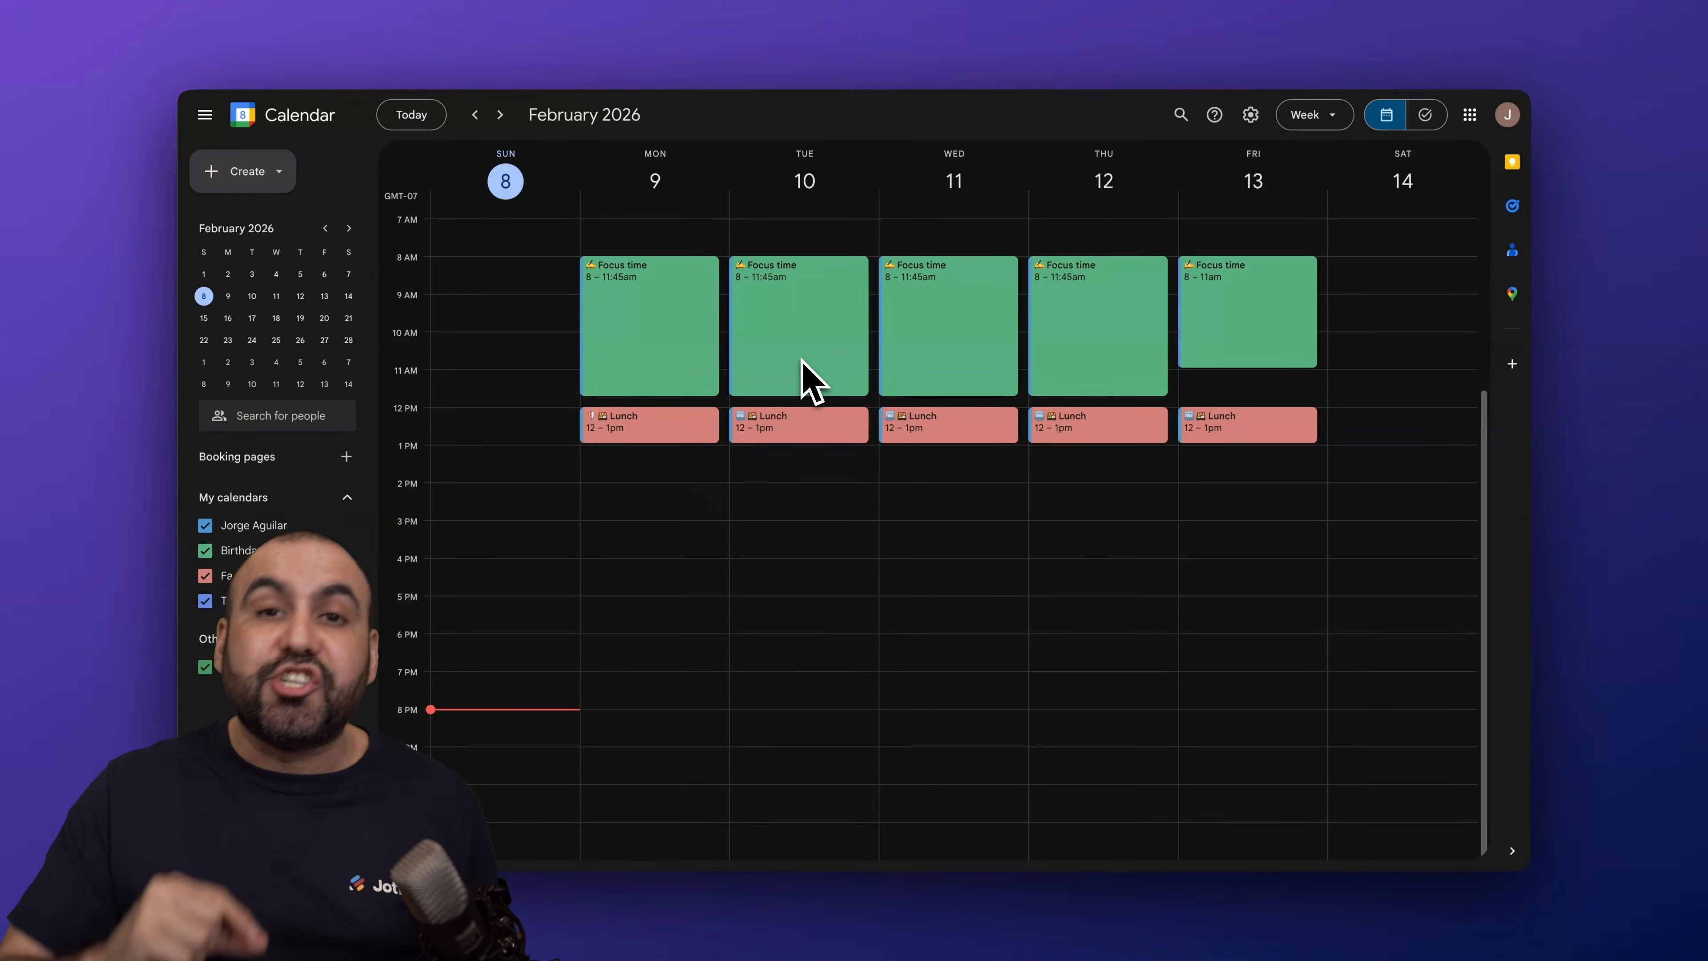
pyautogui.click(734, 58)
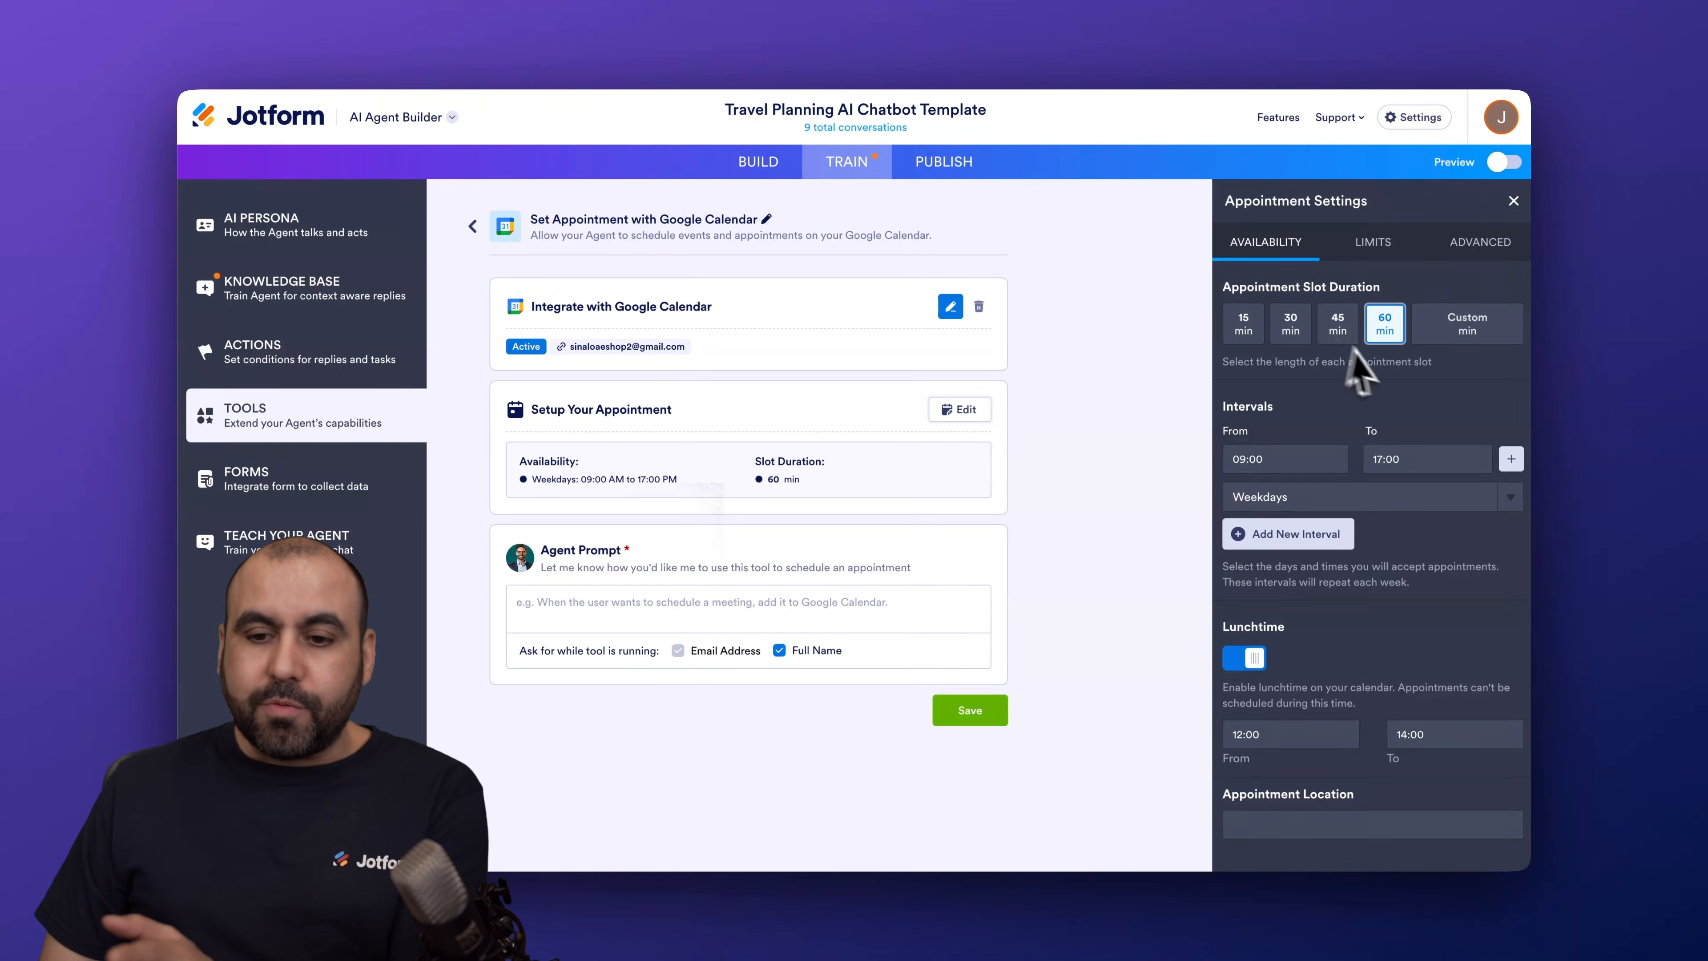
# Step: Try 15, 30, 45-minute and custom slot lengths, then keep 60-minute slots
pyautogui.click(1248, 328)
pyautogui.click(1291, 327)
pyautogui.click(1338, 326)
pyautogui.click(1453, 341)
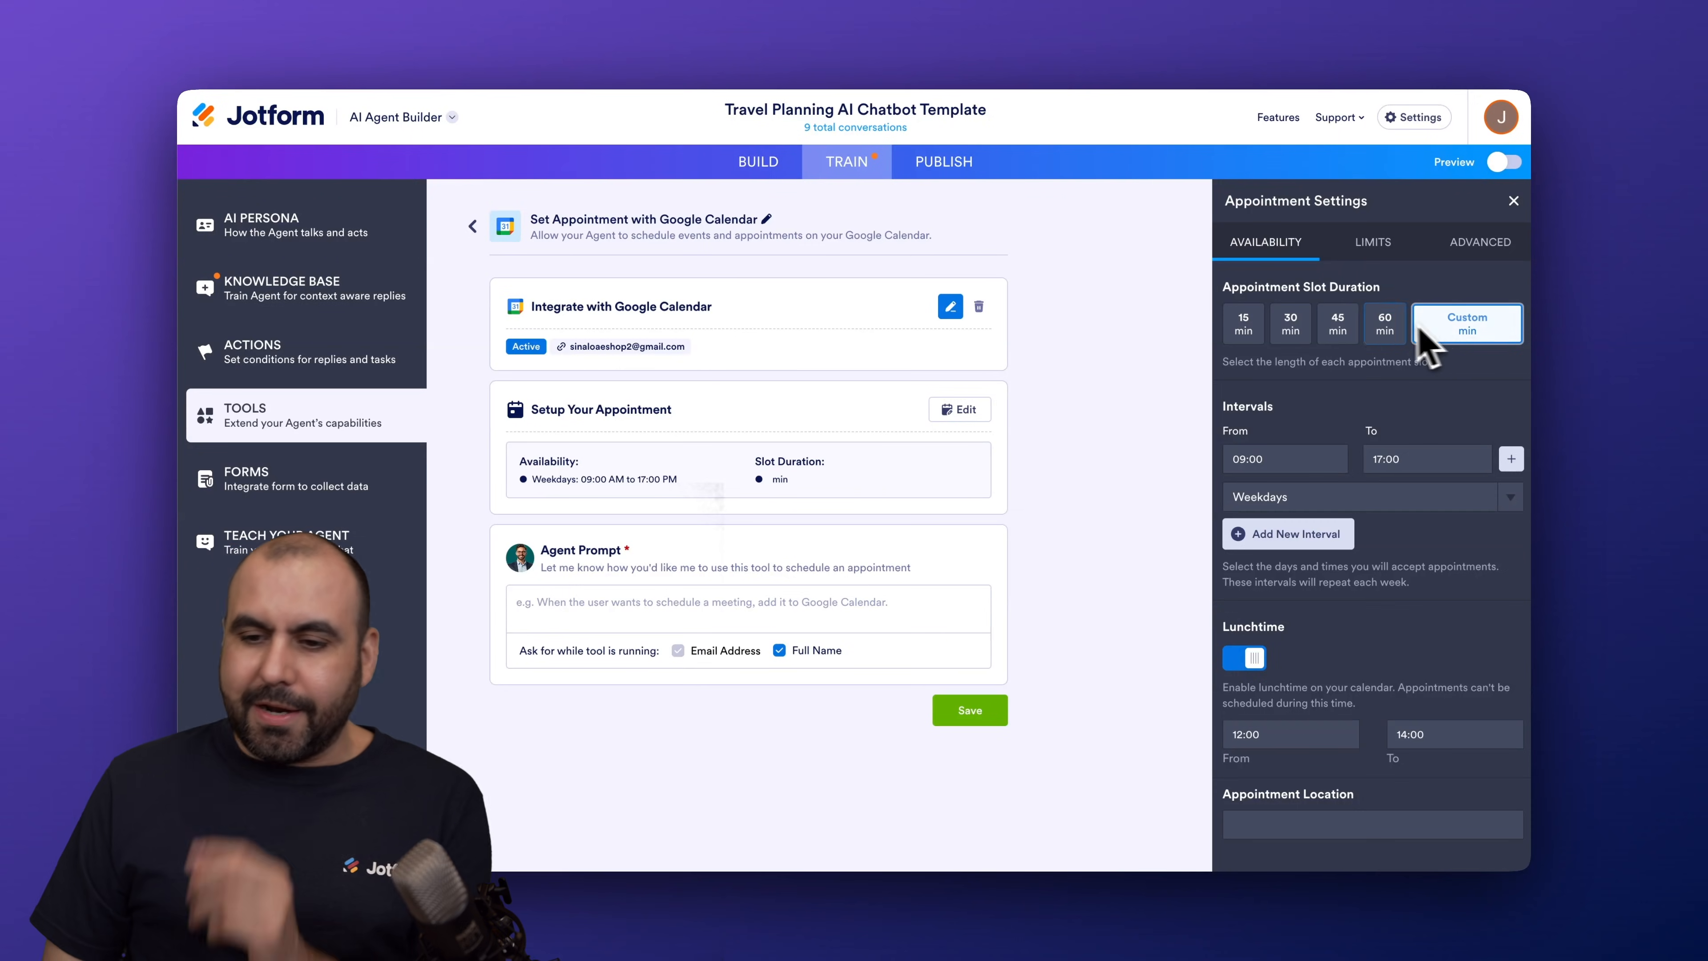
pyautogui.click(1384, 328)
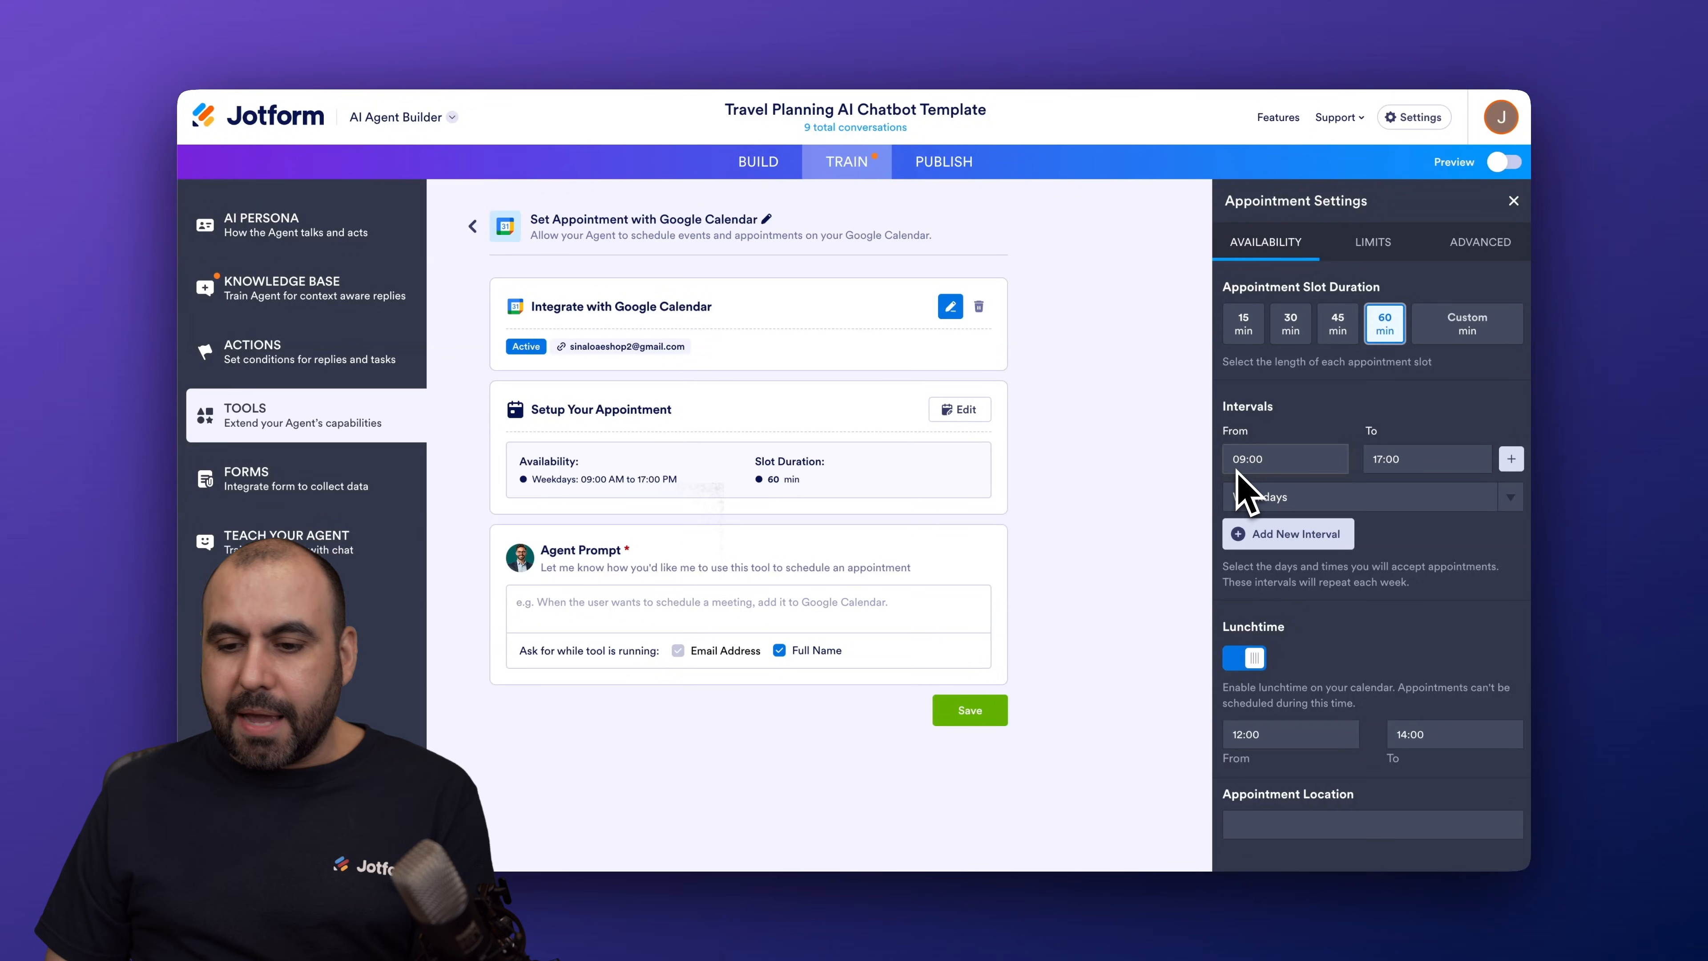
# Step: Split weekday availability into 09:00–13:00 and a second interval starting at 15:00
pyautogui.click(1271, 499)
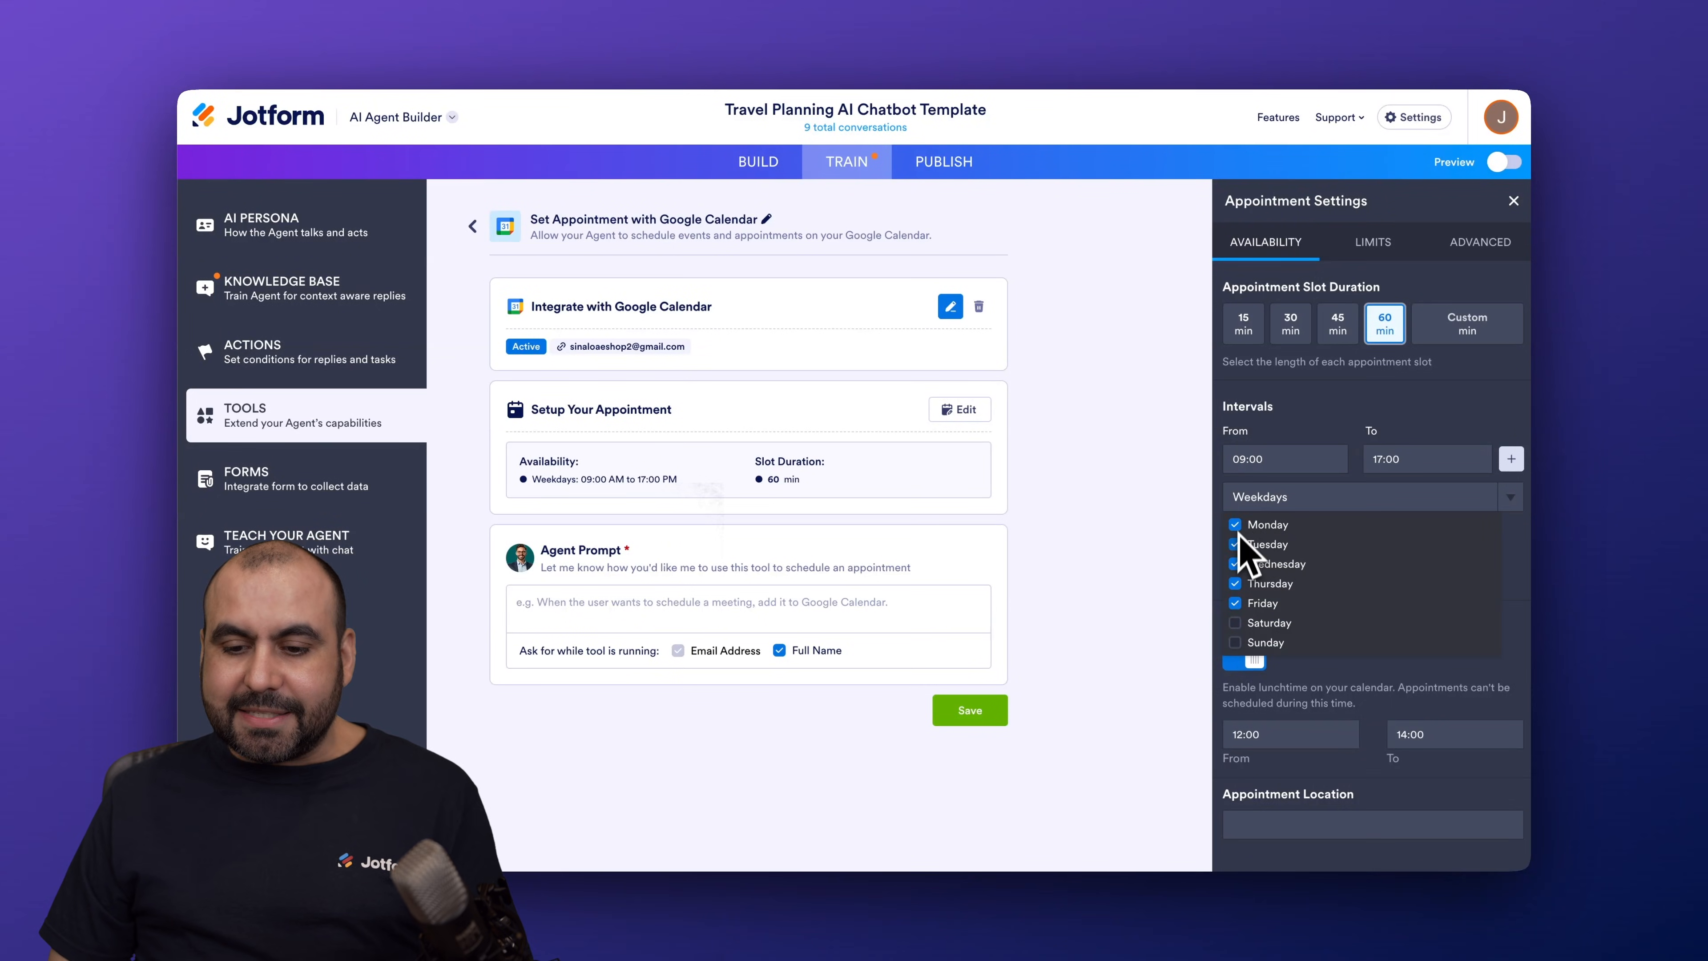
pyautogui.click(1453, 410)
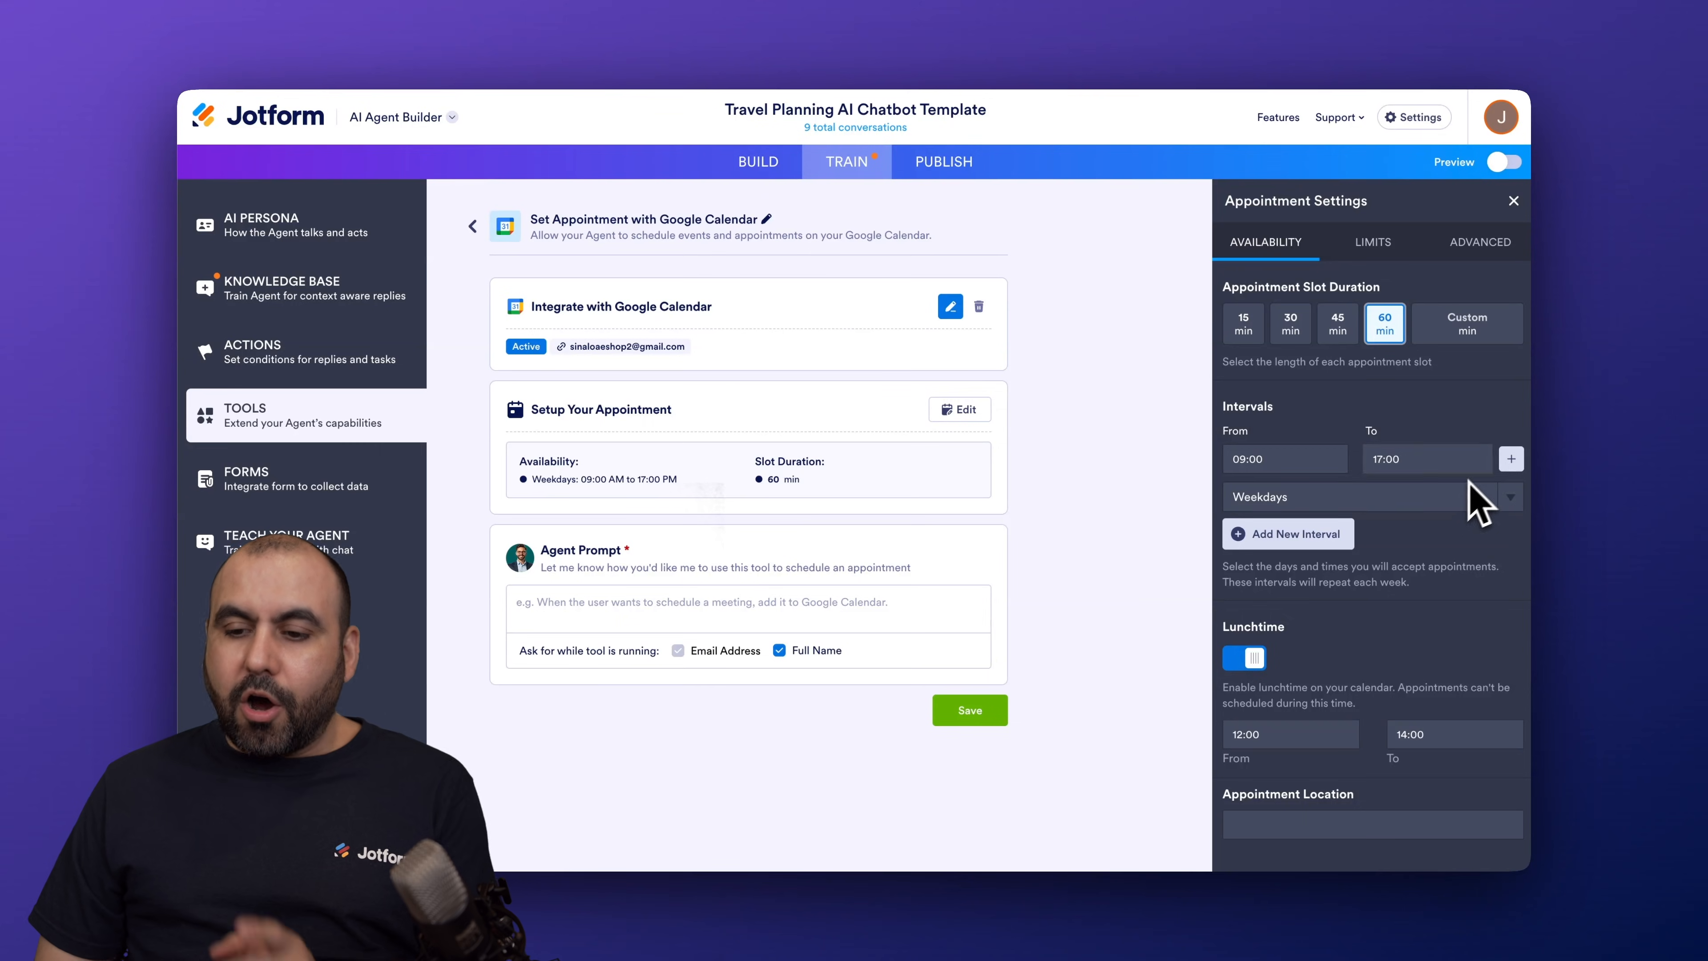
pyautogui.click(1511, 459)
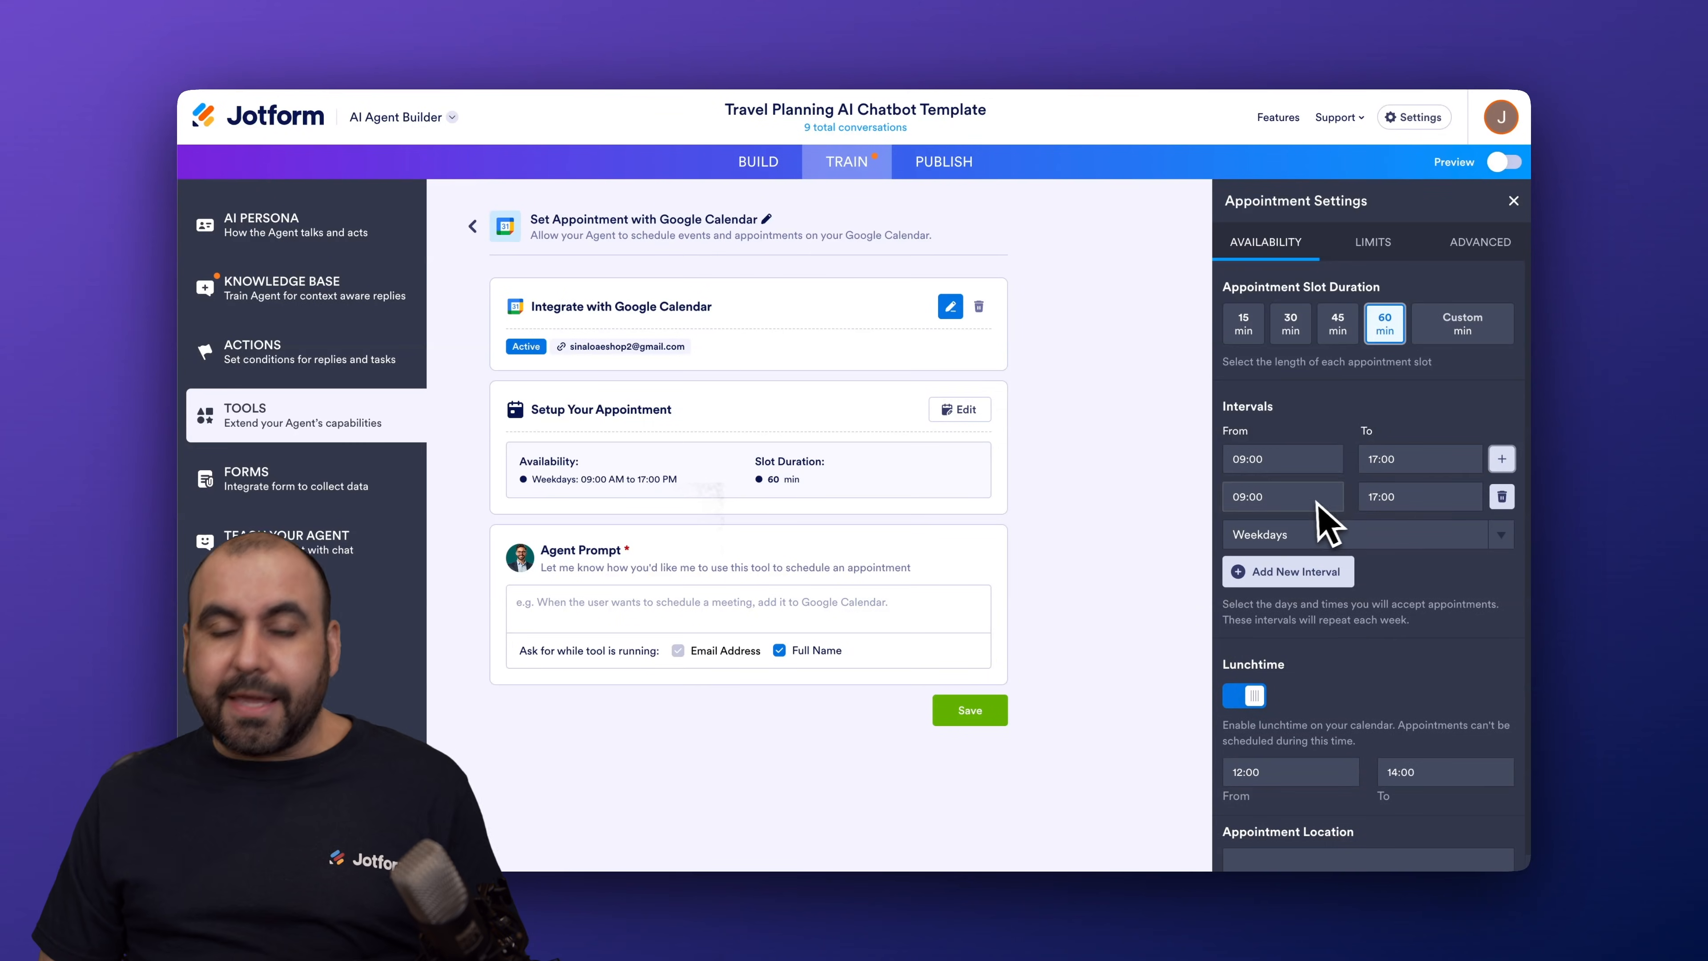
pyautogui.click(1377, 461)
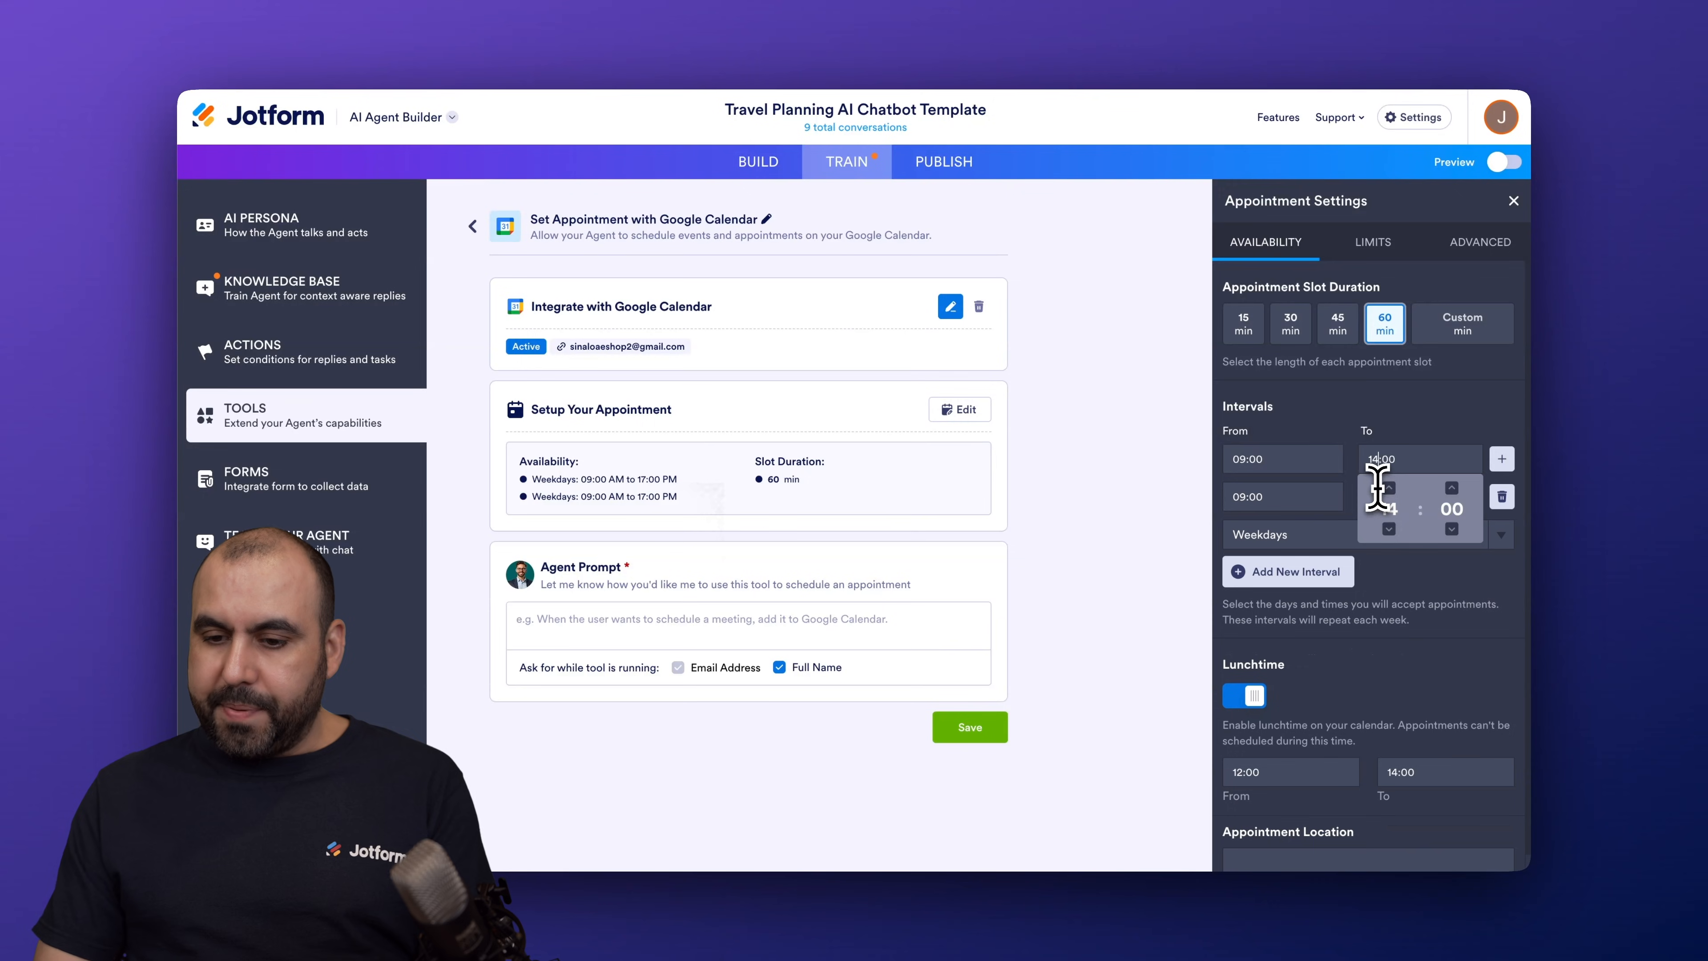
pyautogui.click(1250, 497)
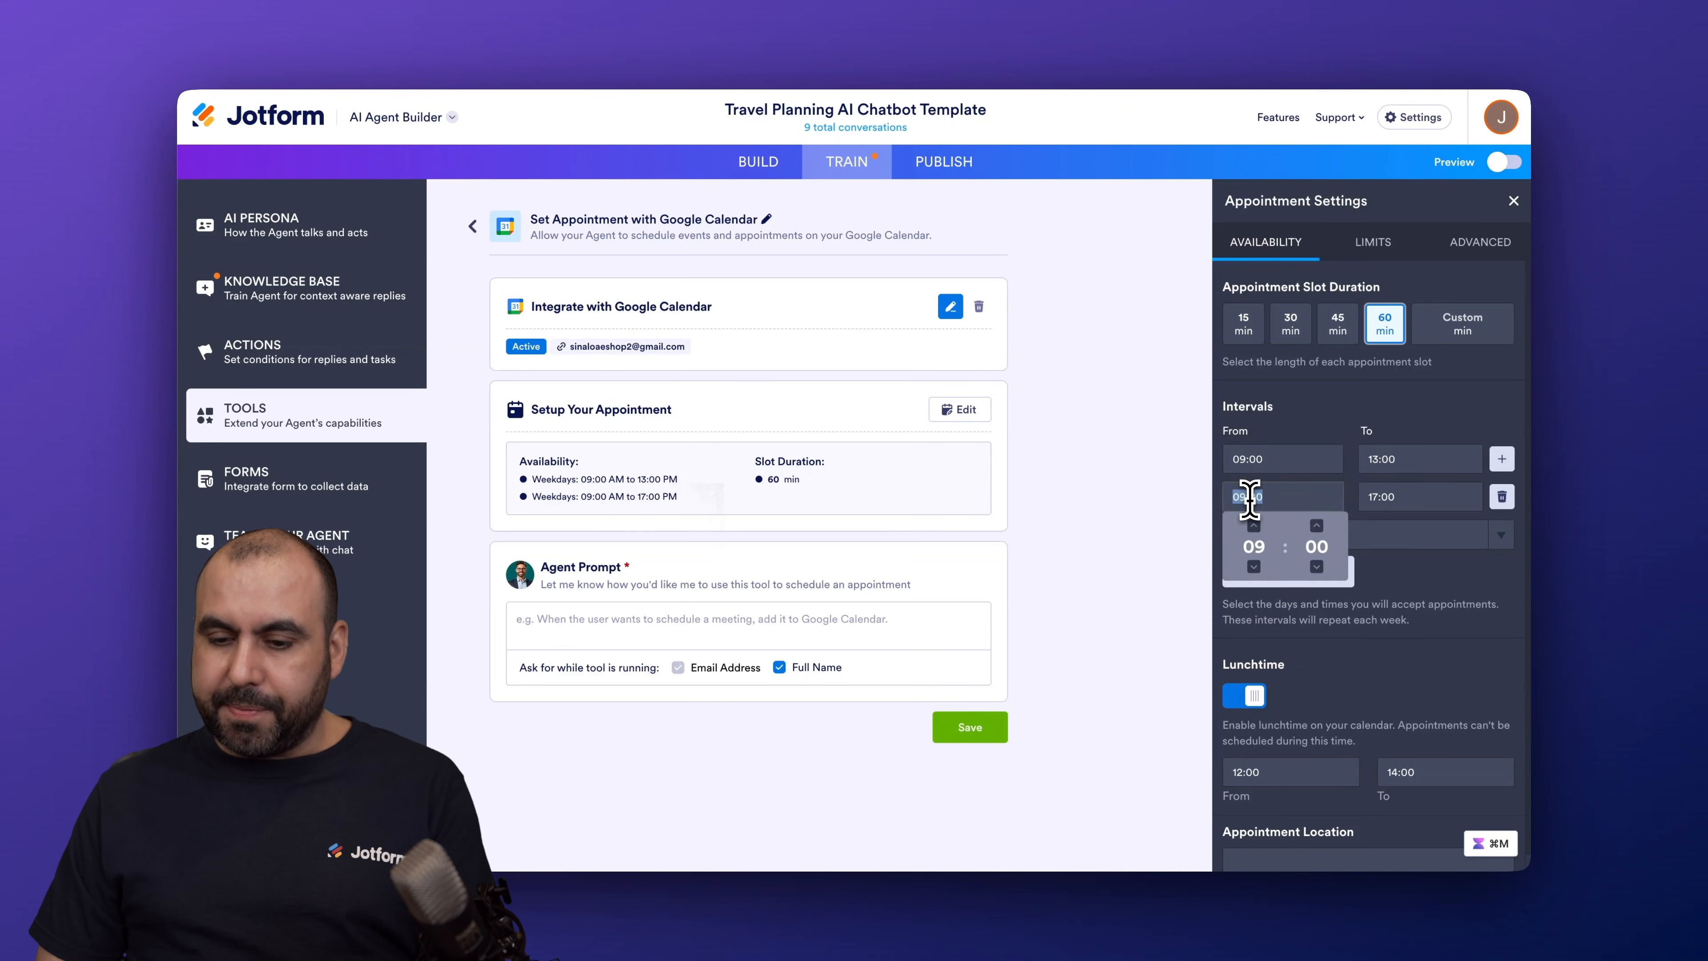
pyautogui.write('15:00')
# Step: Review the 15:00–17:00 interval's times, then delete that interval
pyautogui.click(1382, 498)
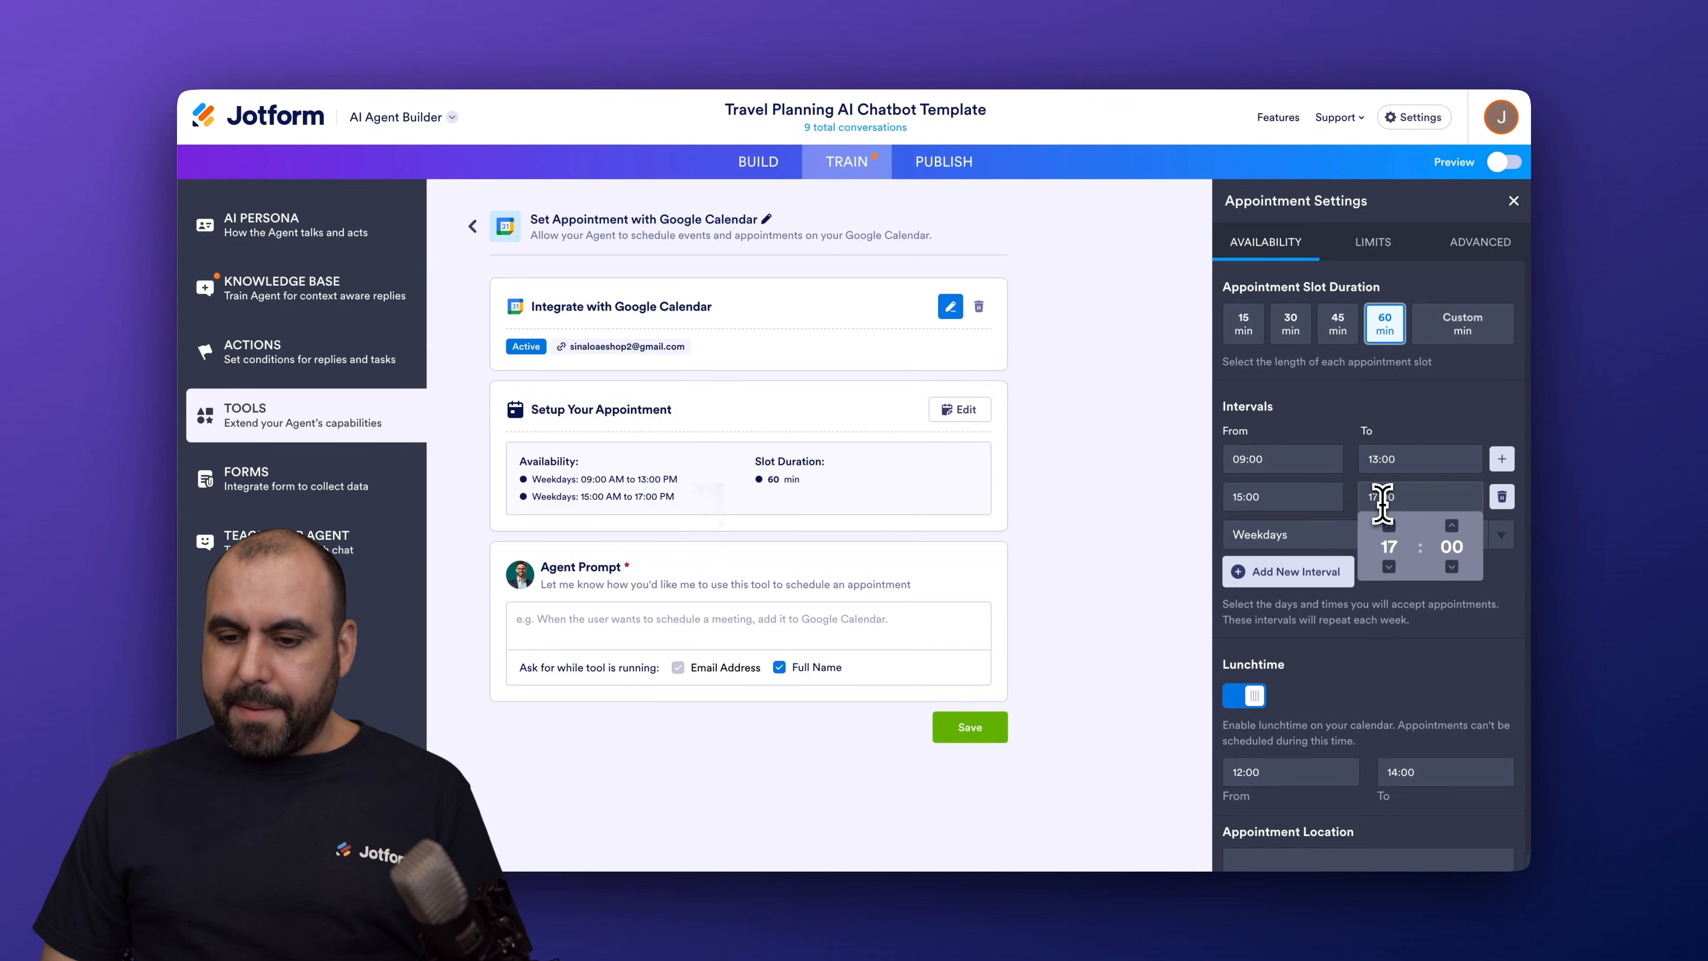
pyautogui.click(1329, 496)
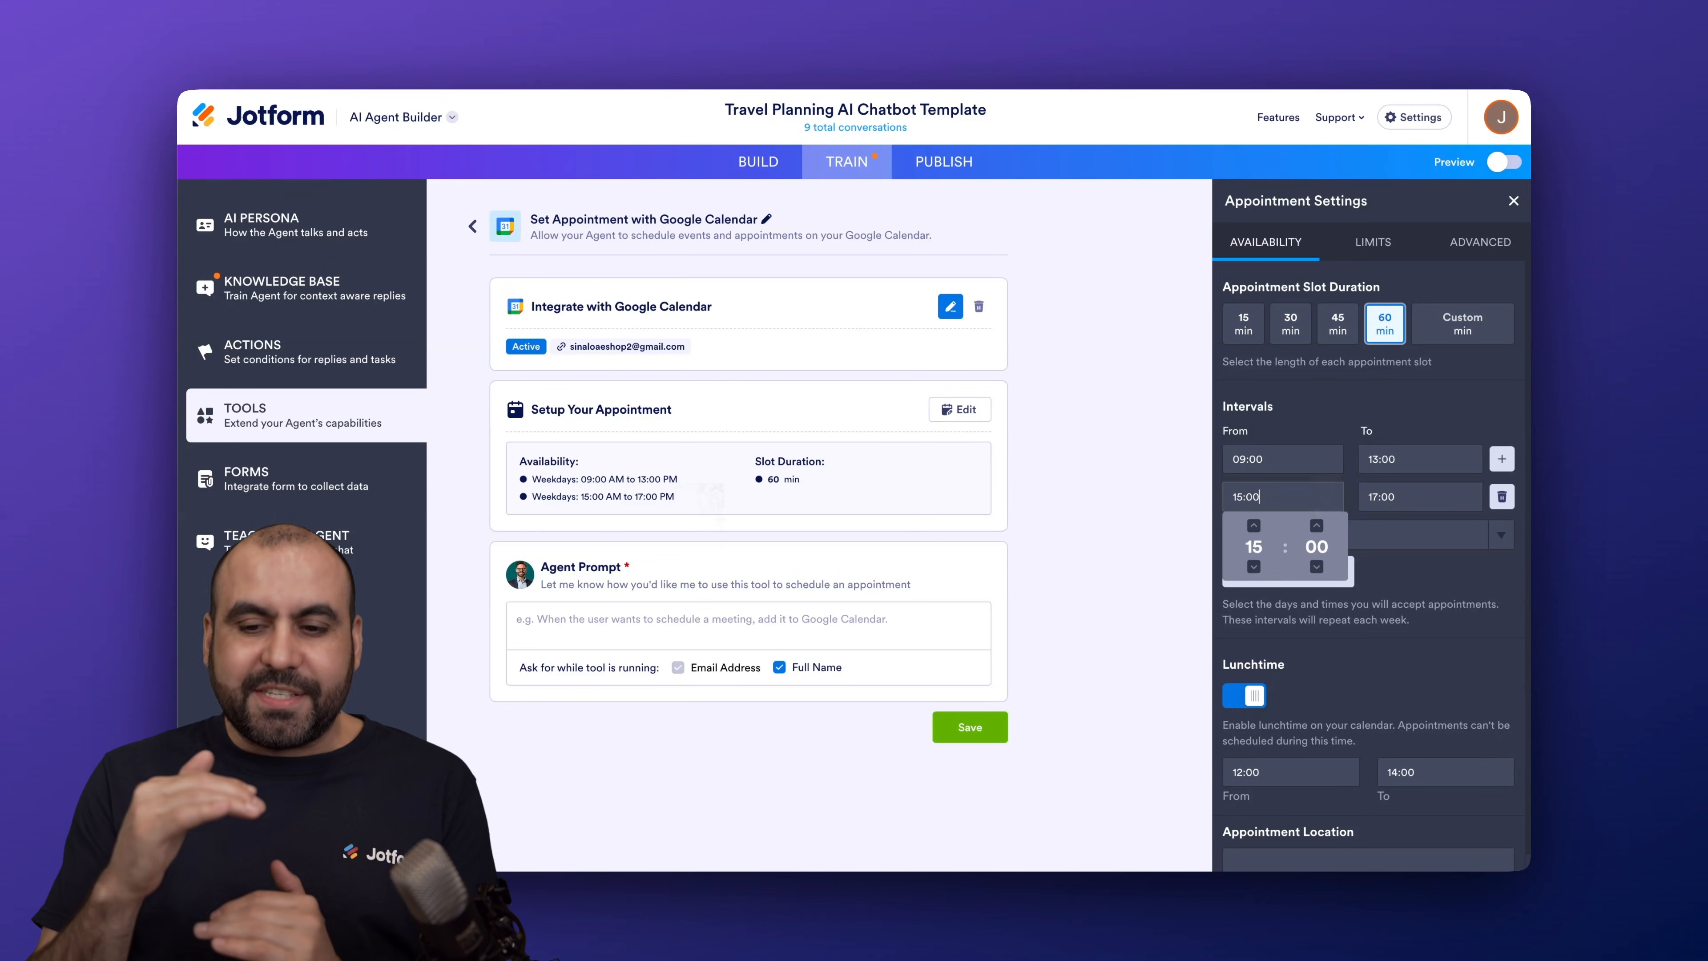
pyautogui.click(1422, 560)
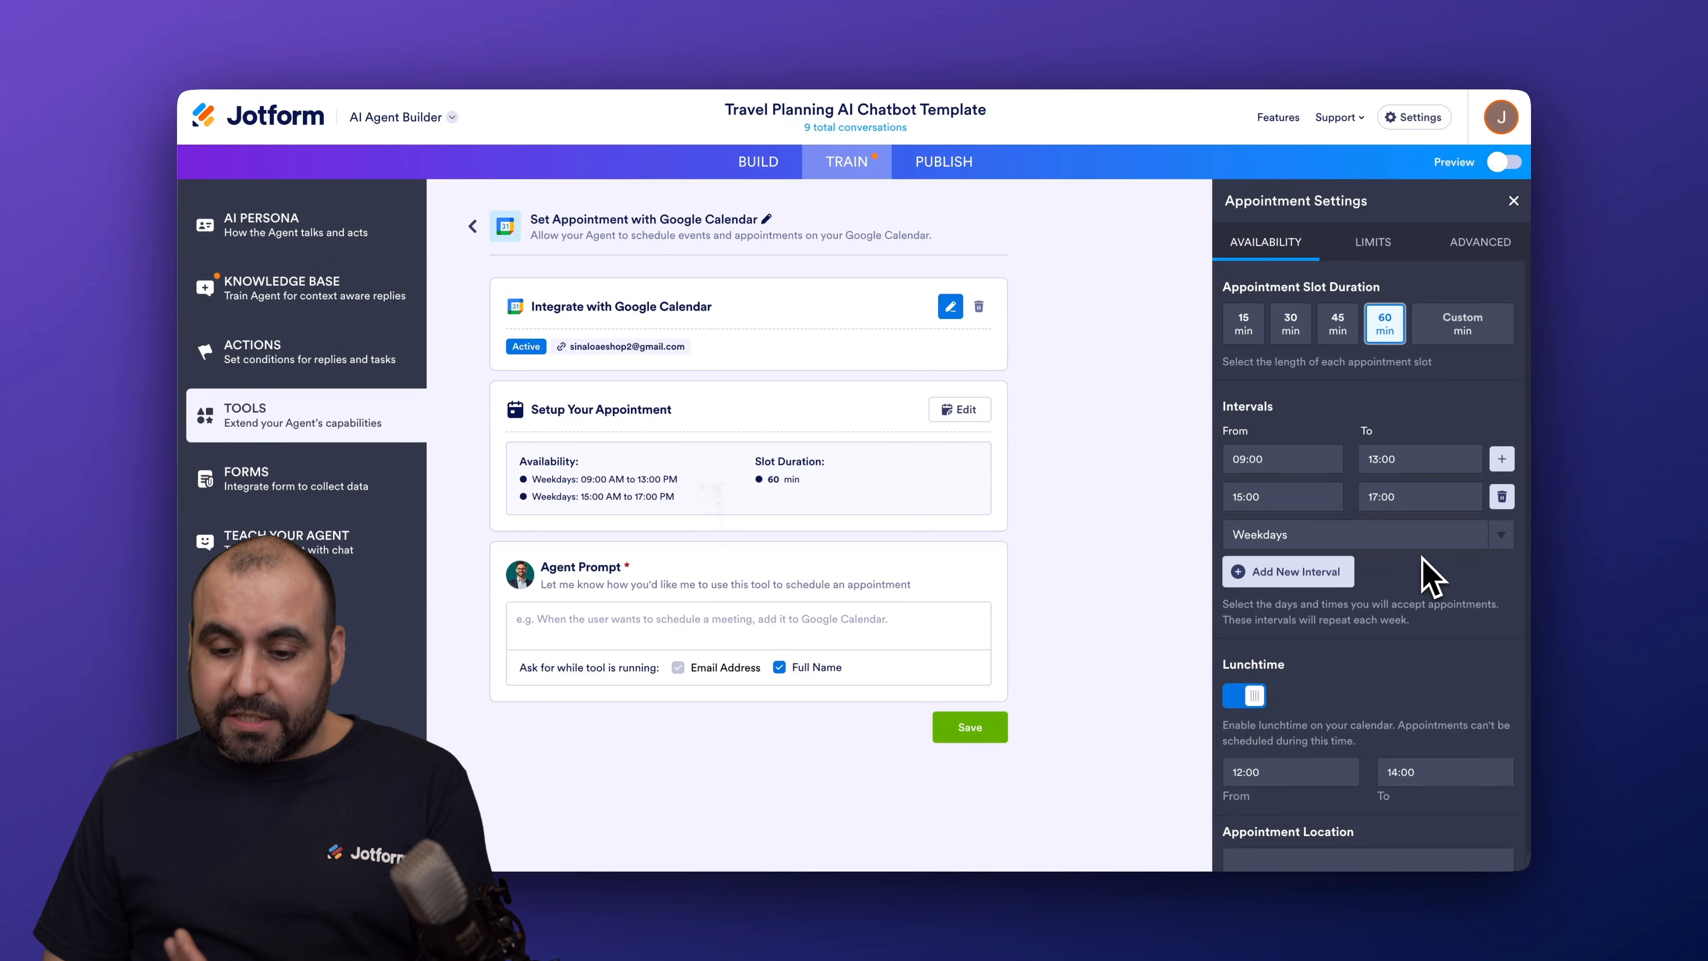
pyautogui.scroll(-1, 1402, 621)
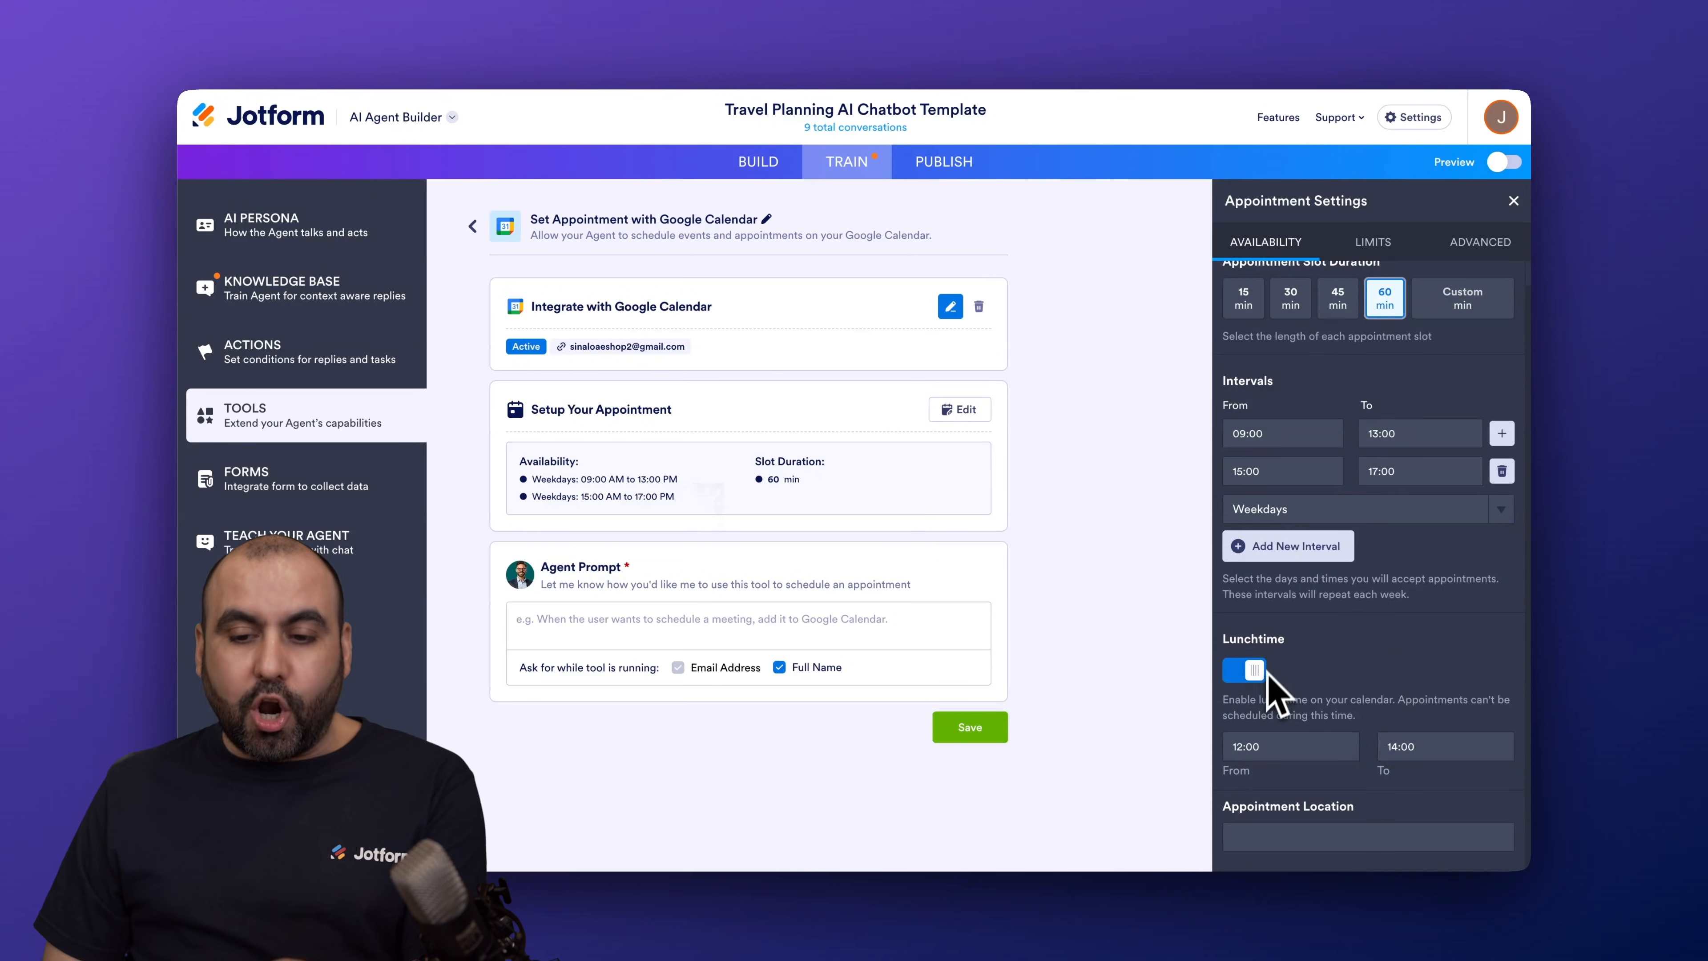
pyautogui.click(1502, 473)
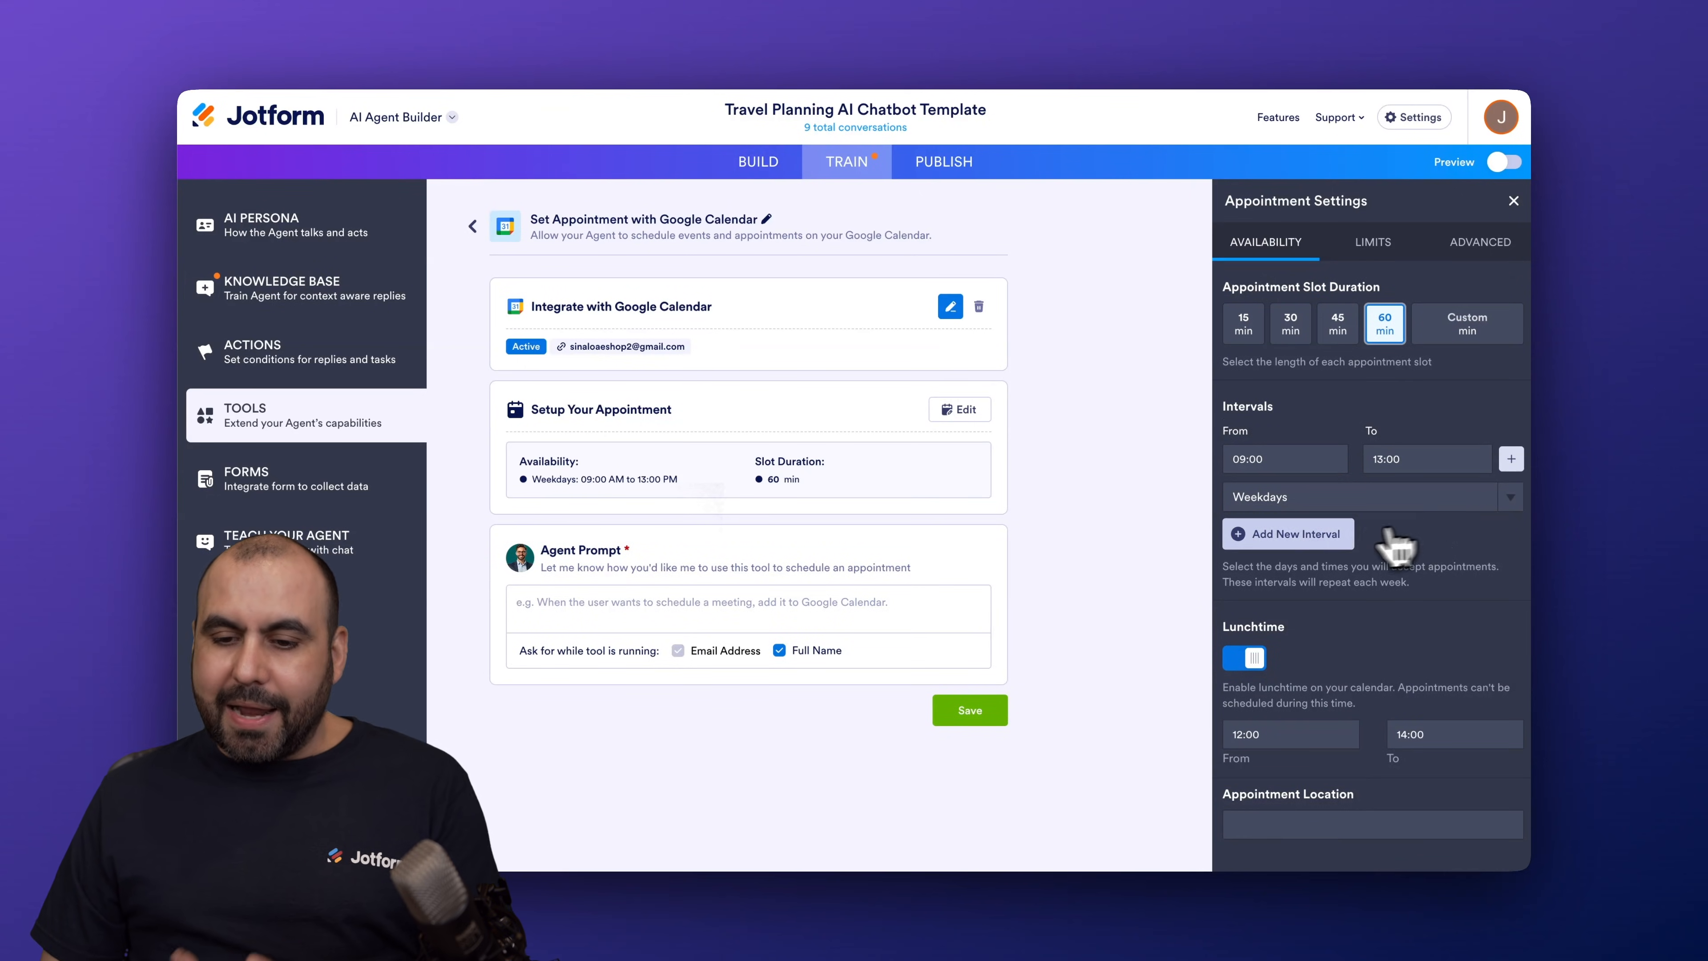
# Step: Add a new 09:00–13:00 interval and uncheck Monday through Friday so it applies to Saturday only
pyautogui.click(1298, 535)
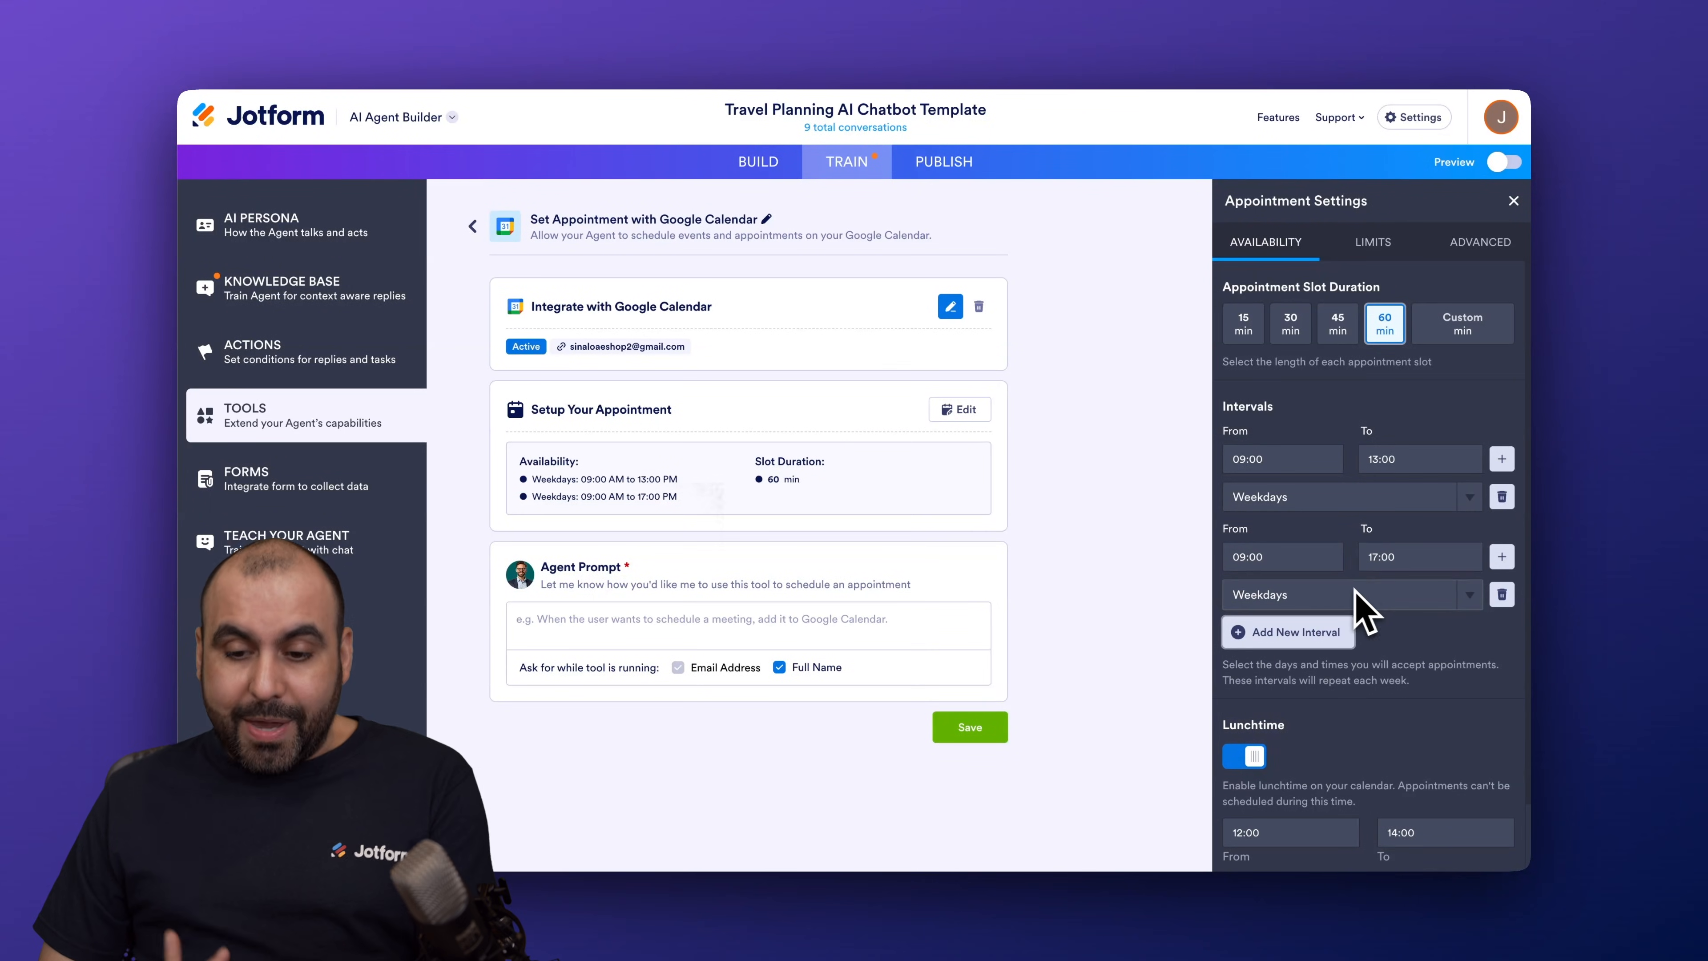
pyautogui.click(1360, 556)
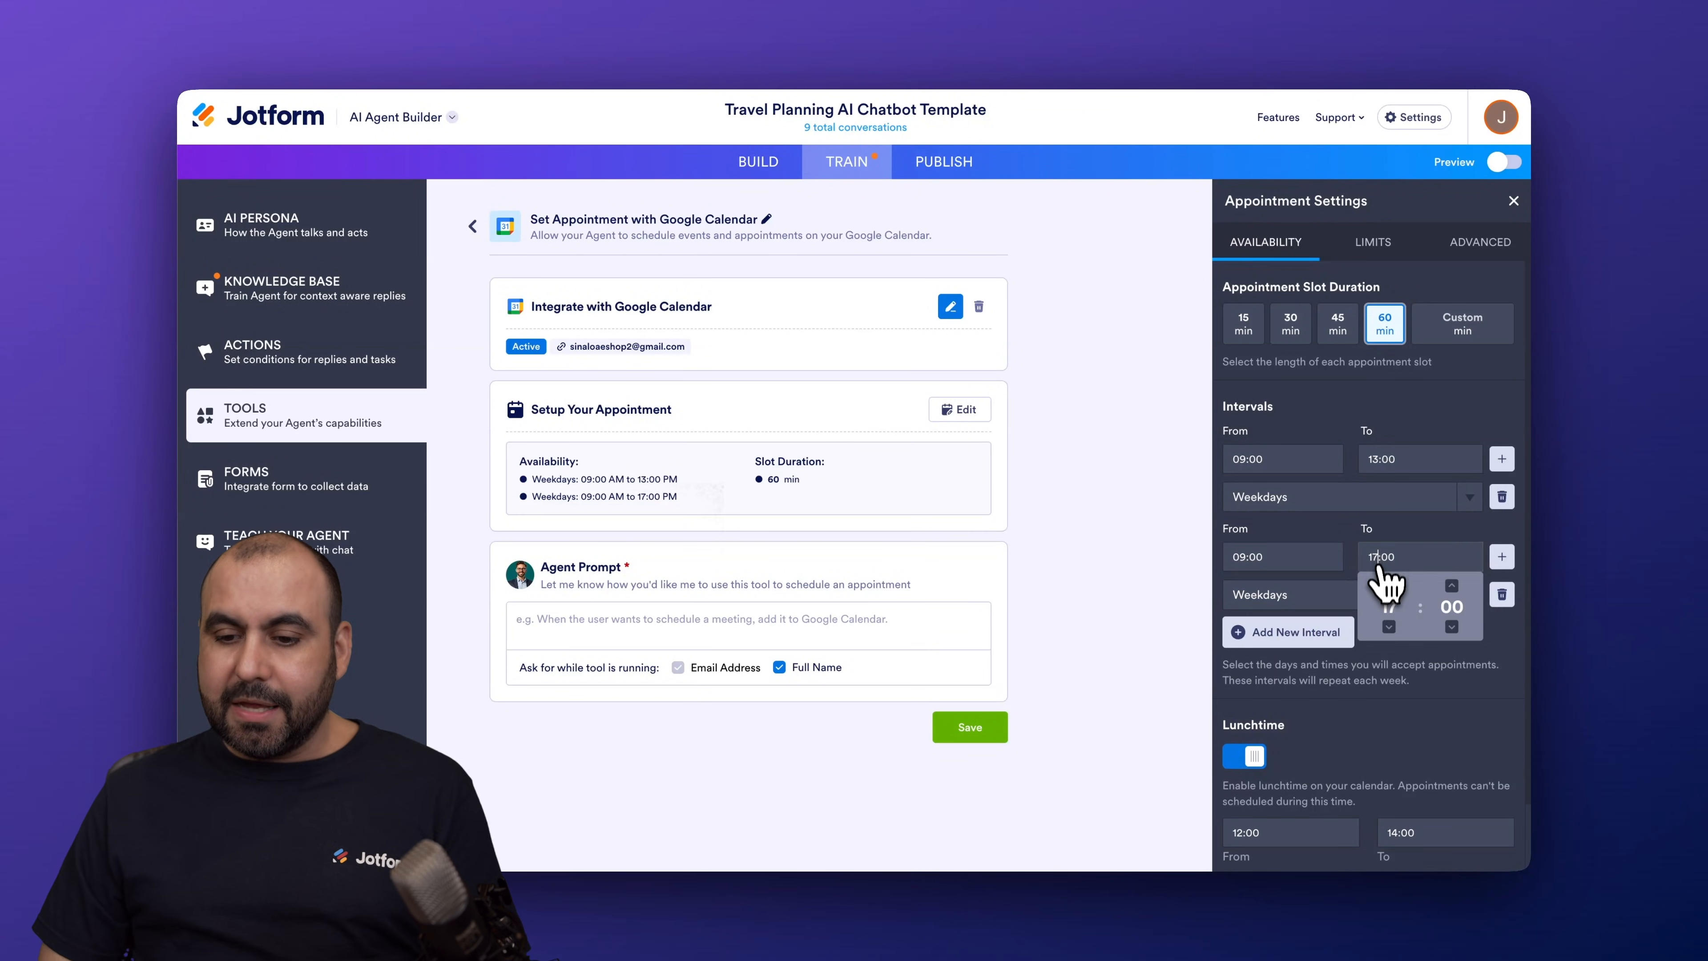
pyautogui.click(1384, 603)
pyautogui.click(1270, 609)
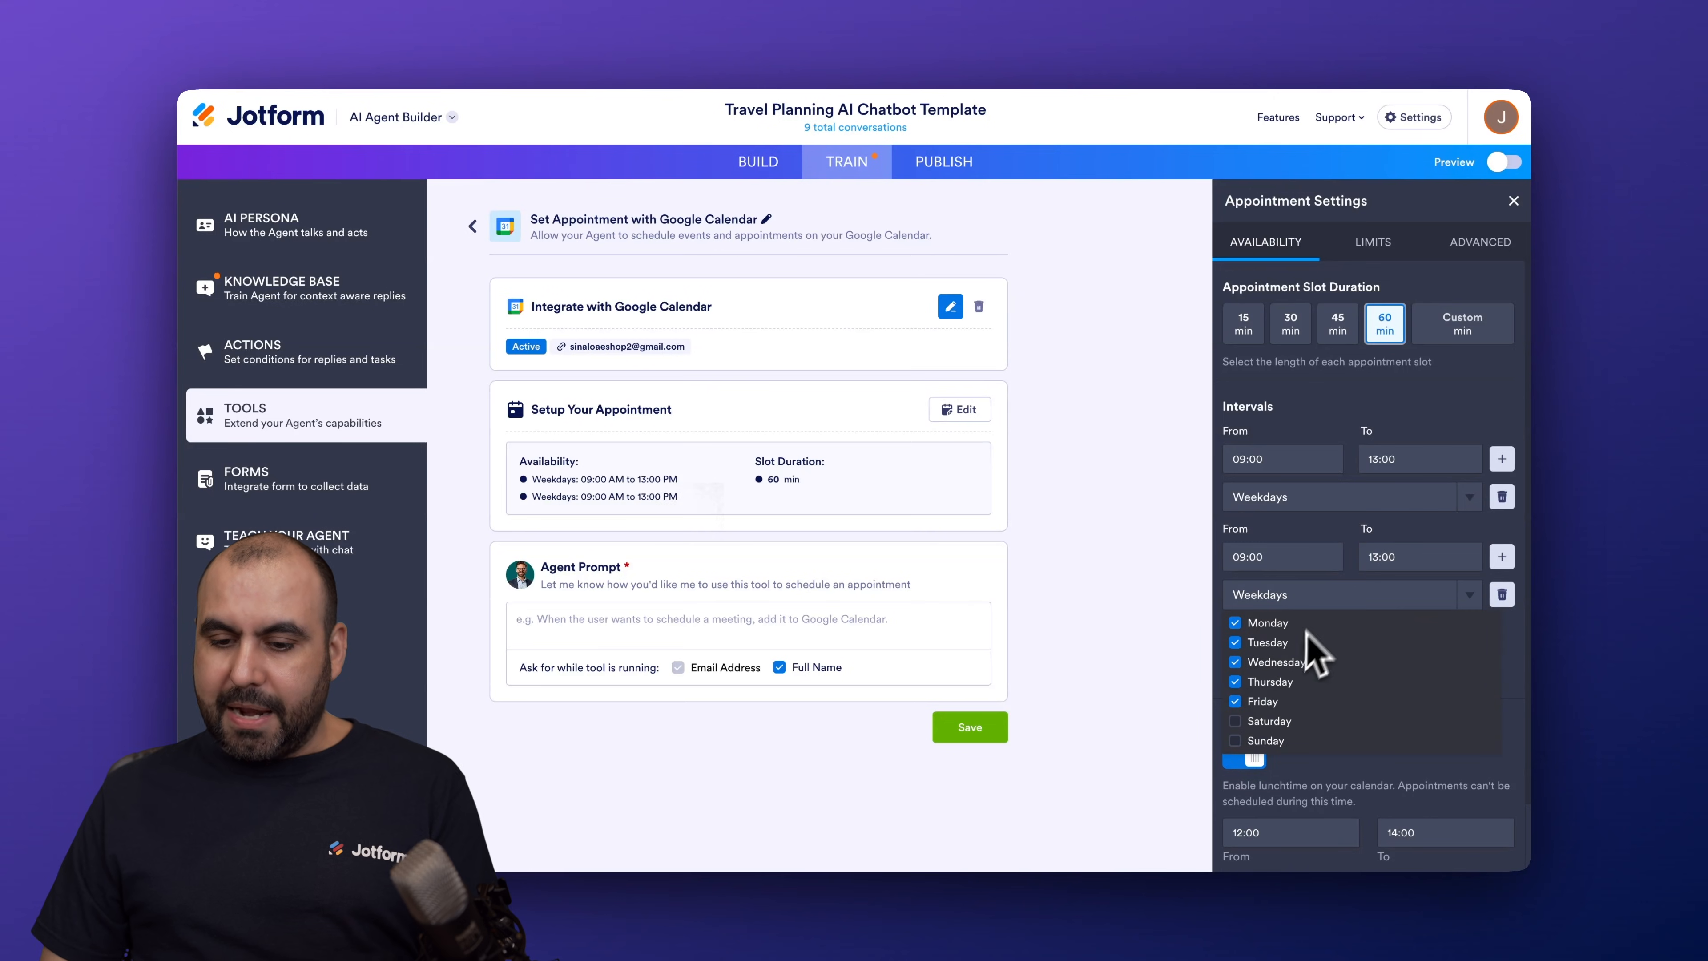
pyautogui.click(1235, 701)
pyautogui.click(1235, 682)
pyautogui.click(1235, 662)
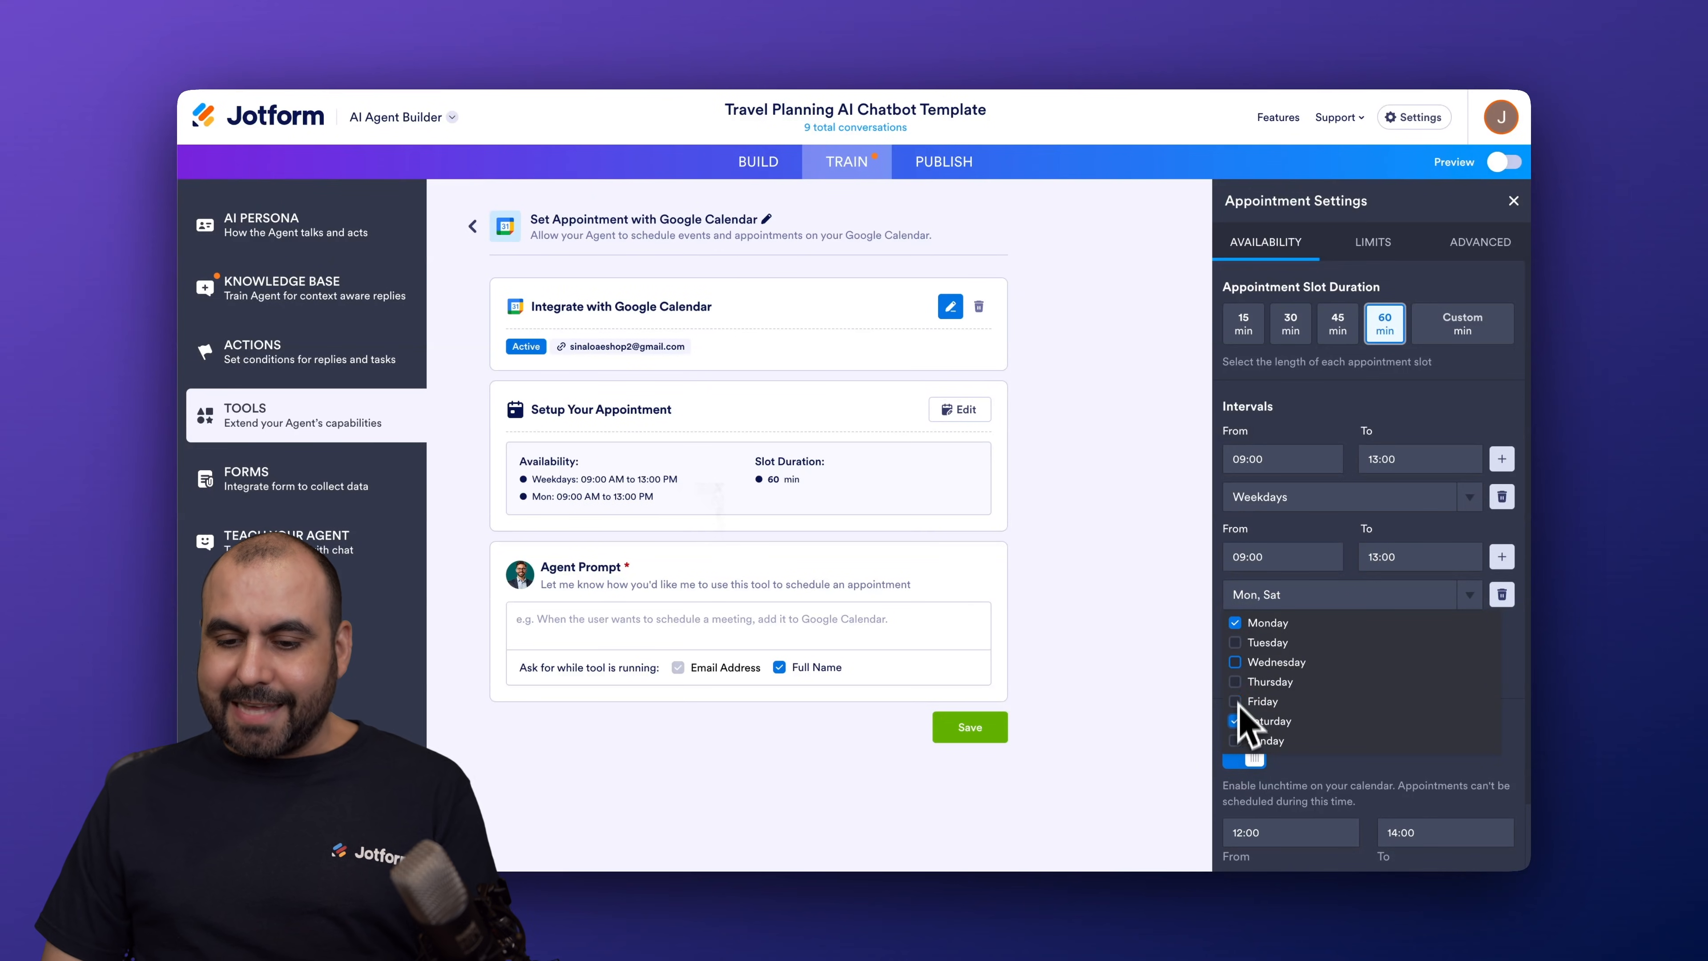
pyautogui.click(1235, 623)
pyautogui.click(1521, 577)
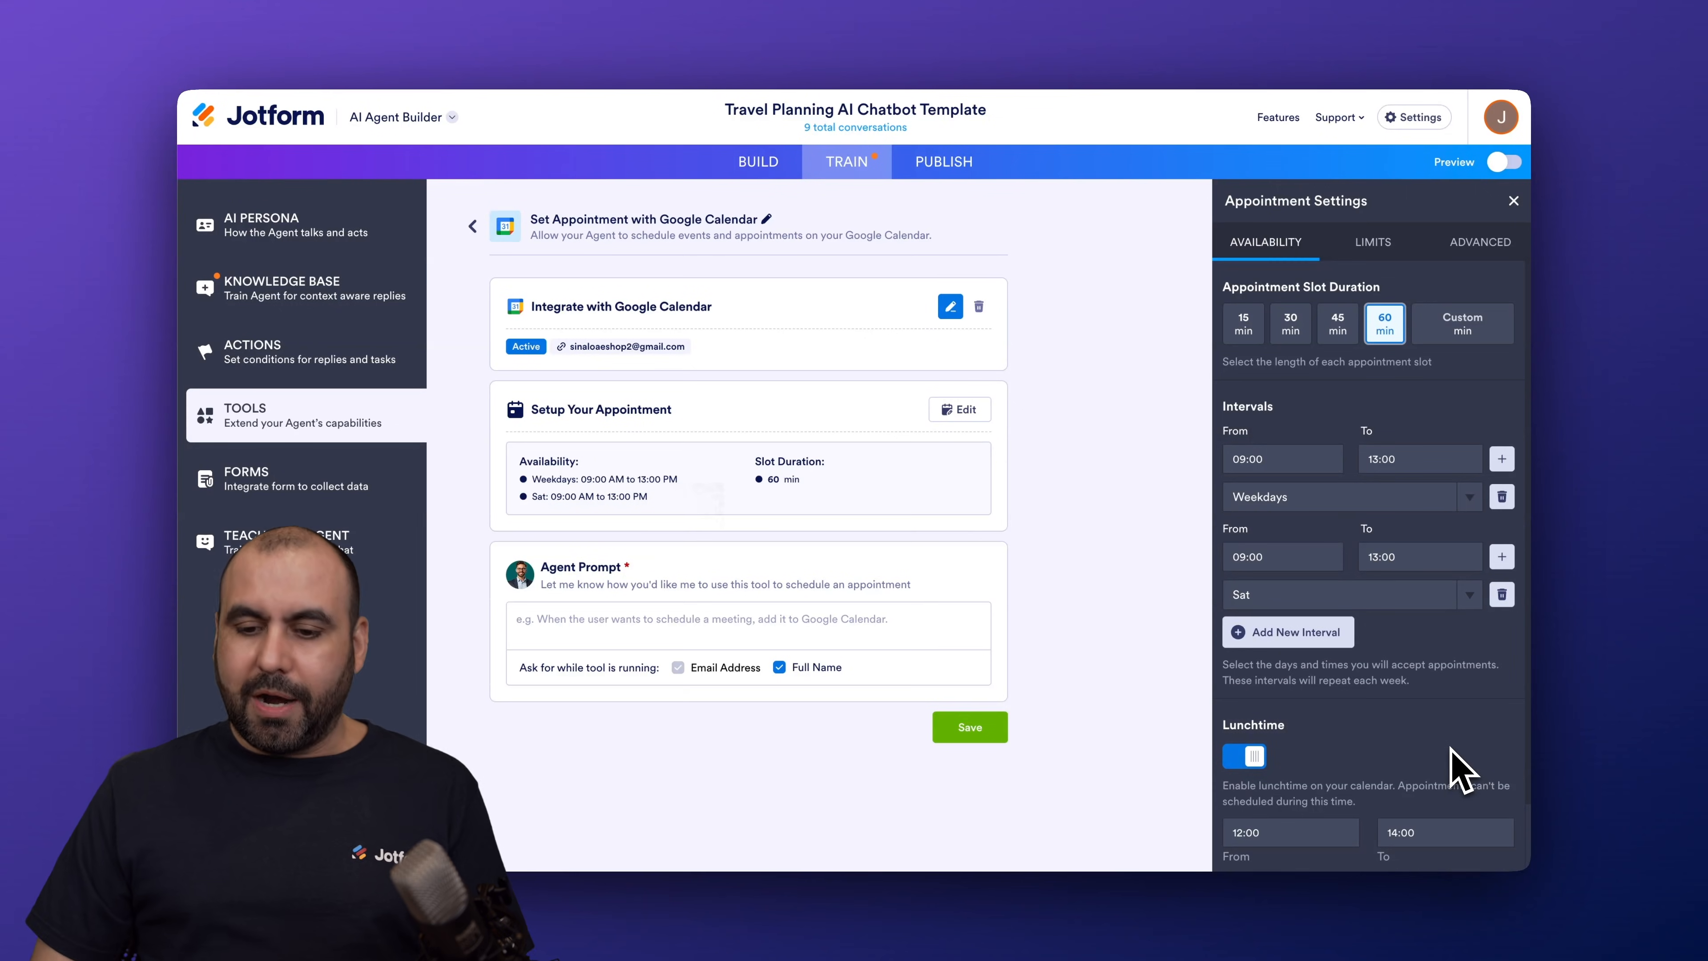
pyautogui.scroll(-2, 1456, 771)
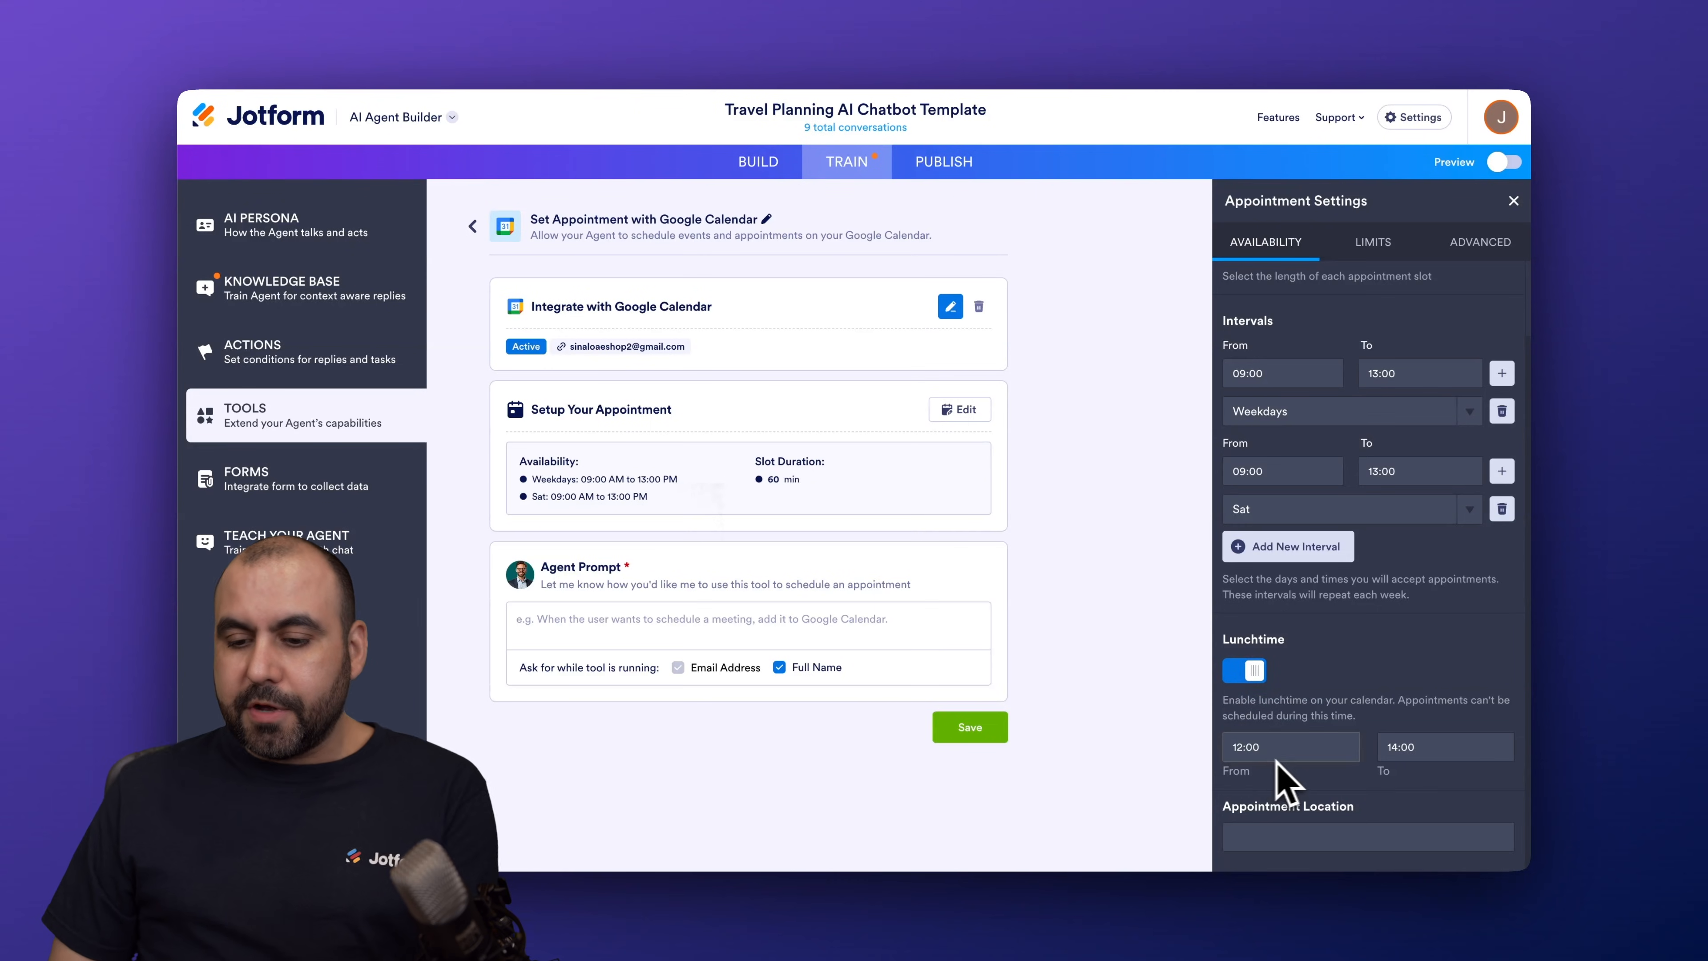
# Step: Keep the 12:00–14:00 lunchtime break enabled and move to the appointment Limits settings
pyautogui.click(1241, 675)
pyautogui.click(1247, 726)
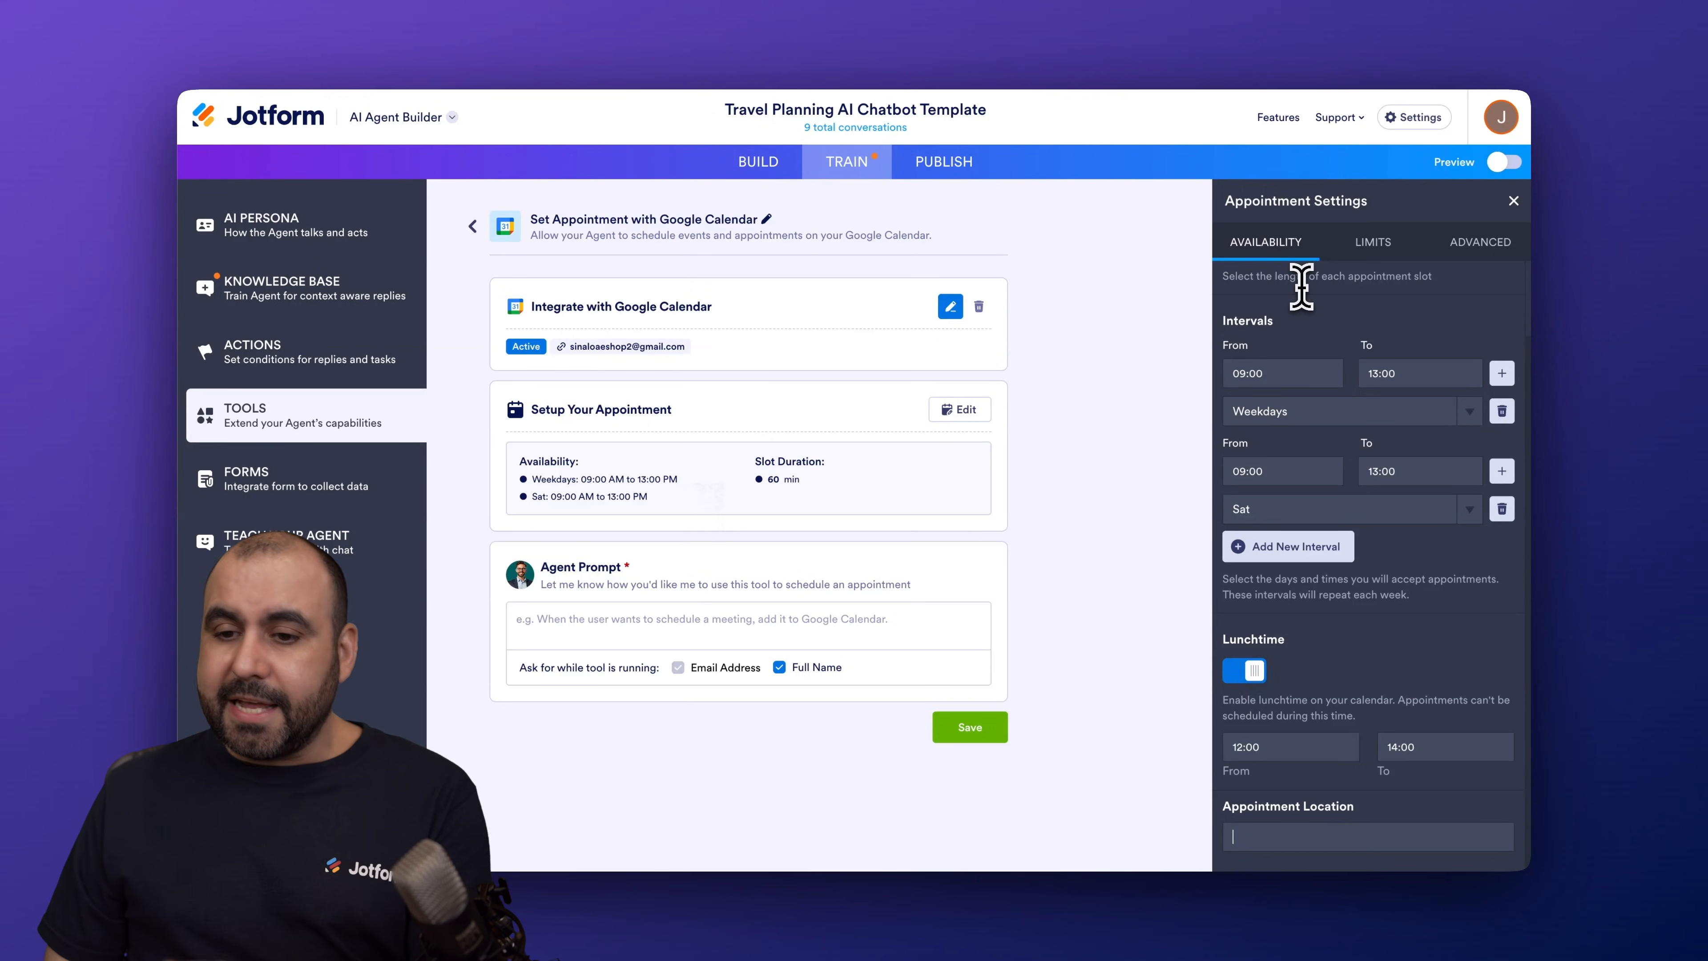
pyautogui.click(1366, 250)
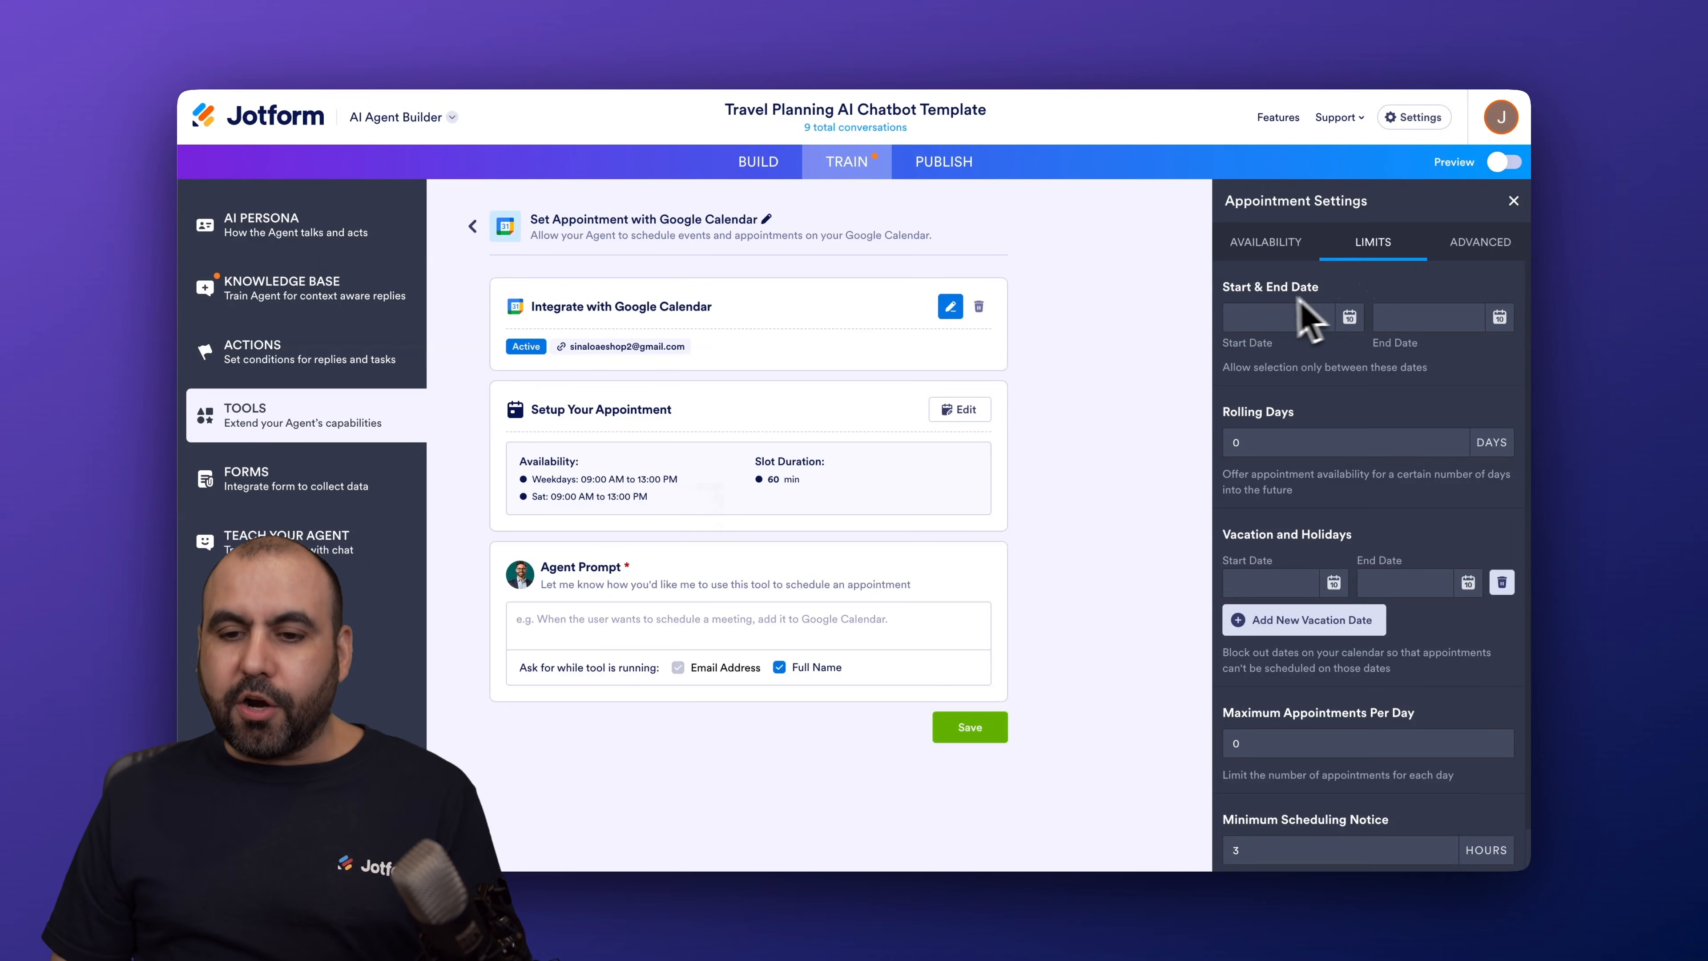
# Step: Set the booking Start Date to February 8, 2026 and End Date to December 28, 2026
pyautogui.click(1285, 322)
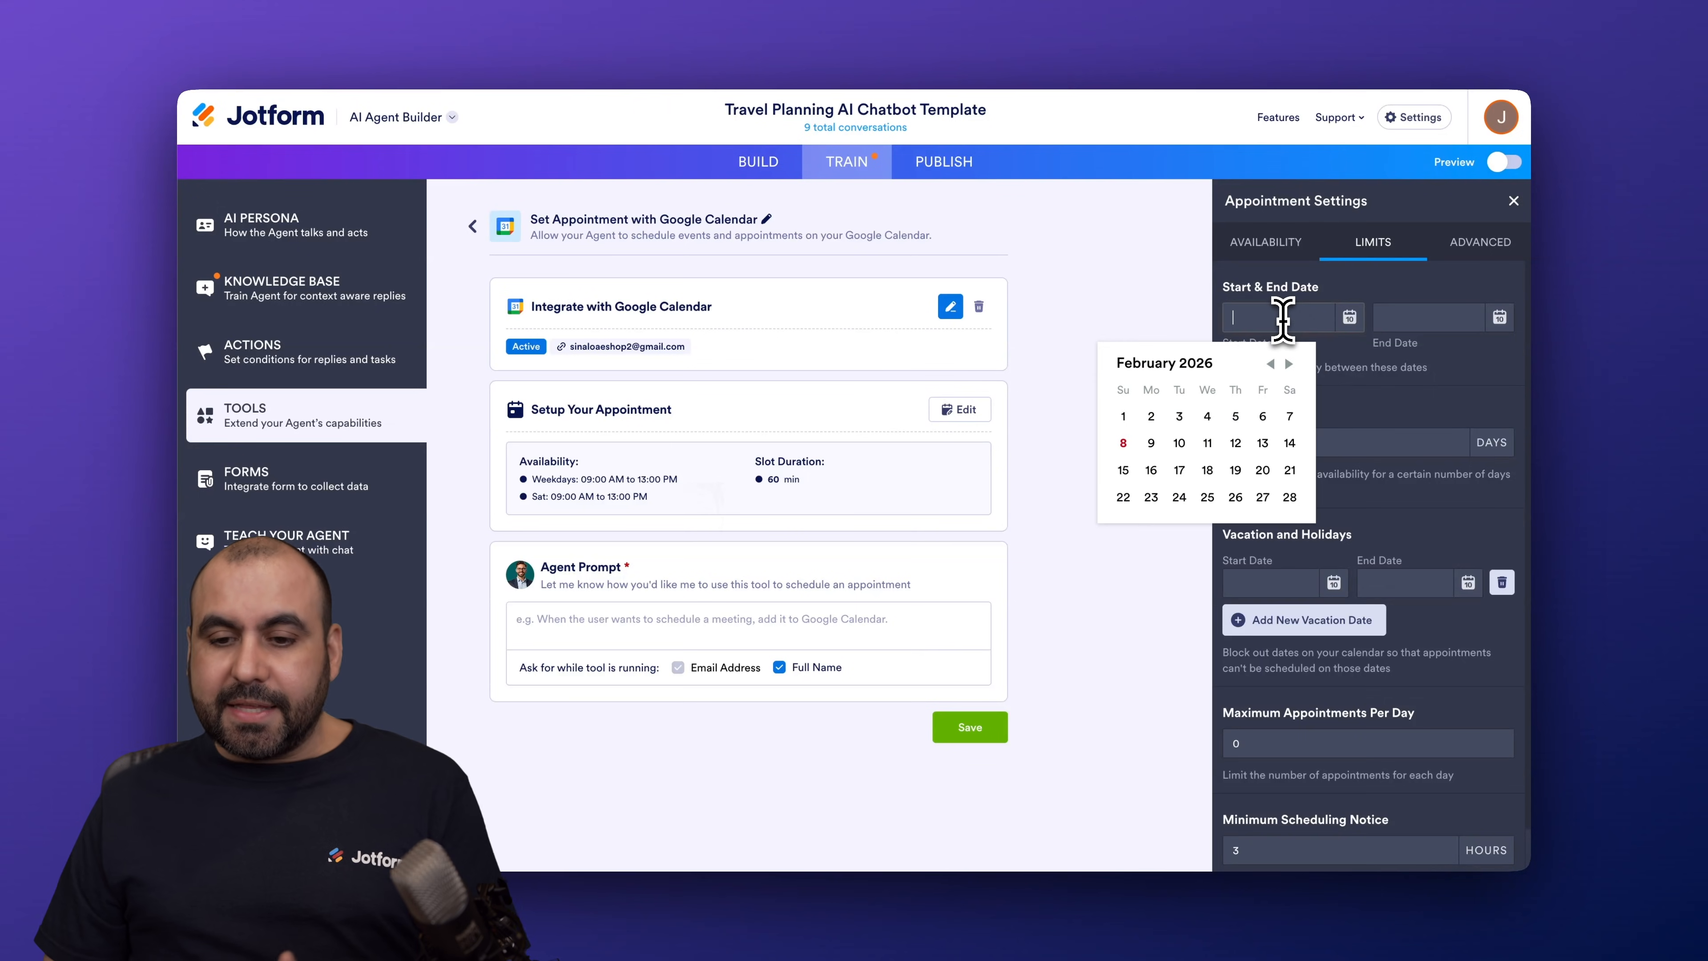
pyautogui.click(1134, 452)
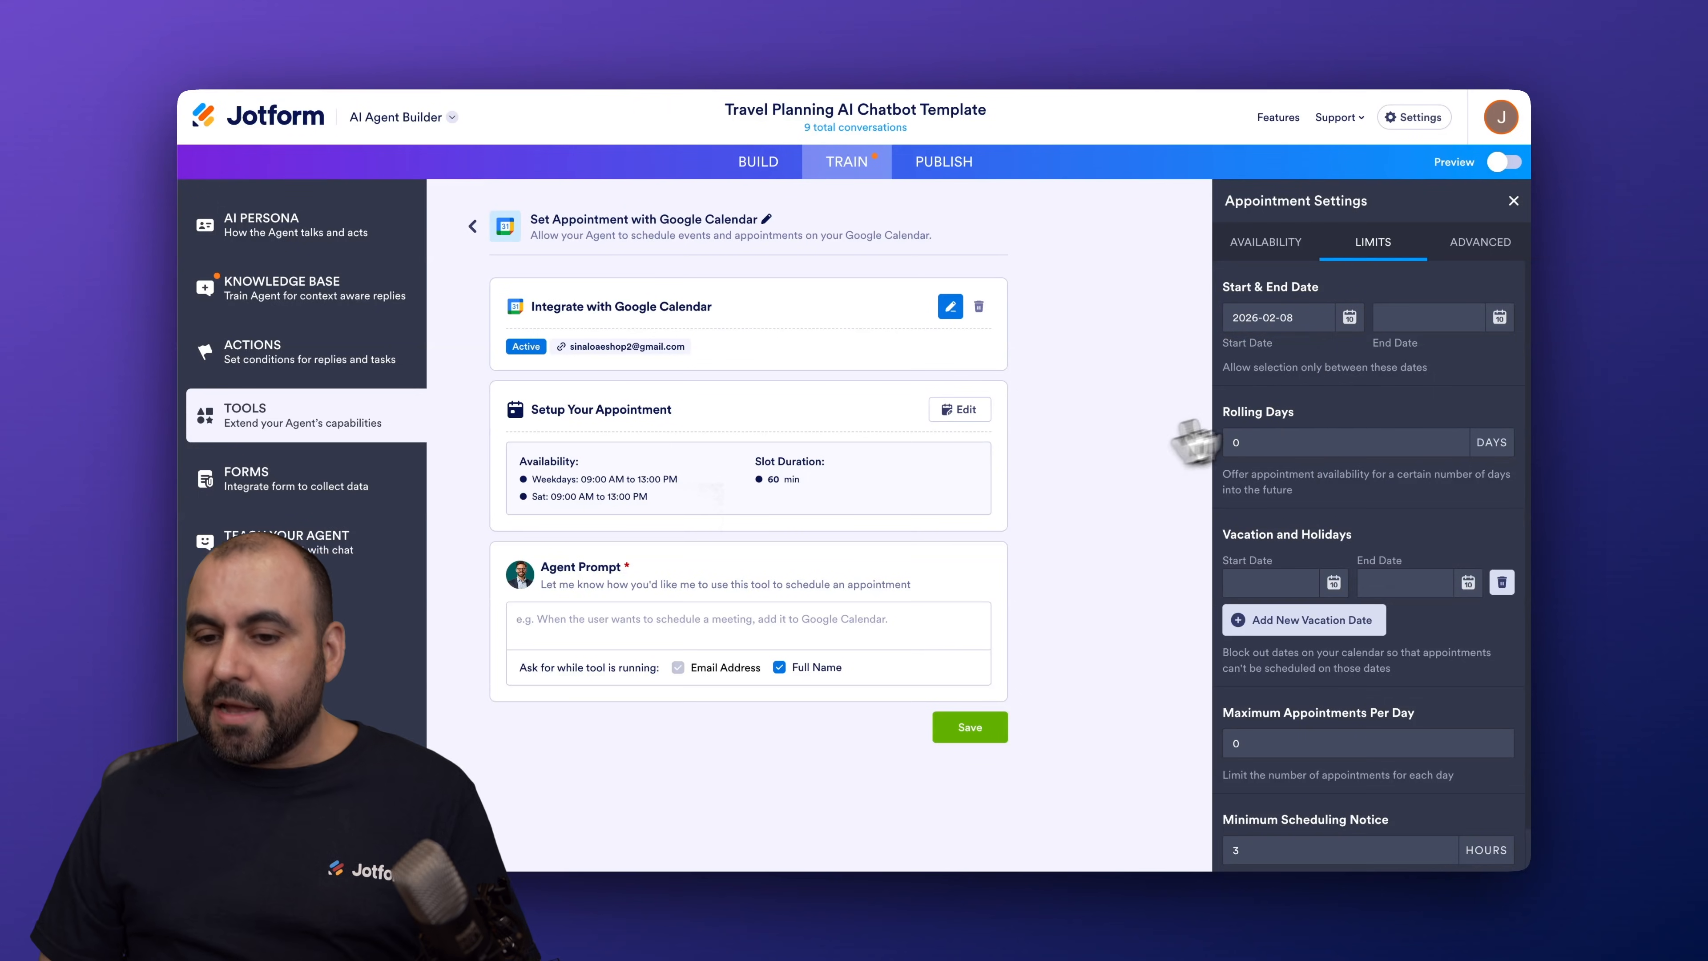
pyautogui.click(1500, 319)
pyautogui.click(1488, 364)
pyautogui.click(1488, 364)
pyautogui.click(1487, 364)
pyautogui.click(1487, 363)
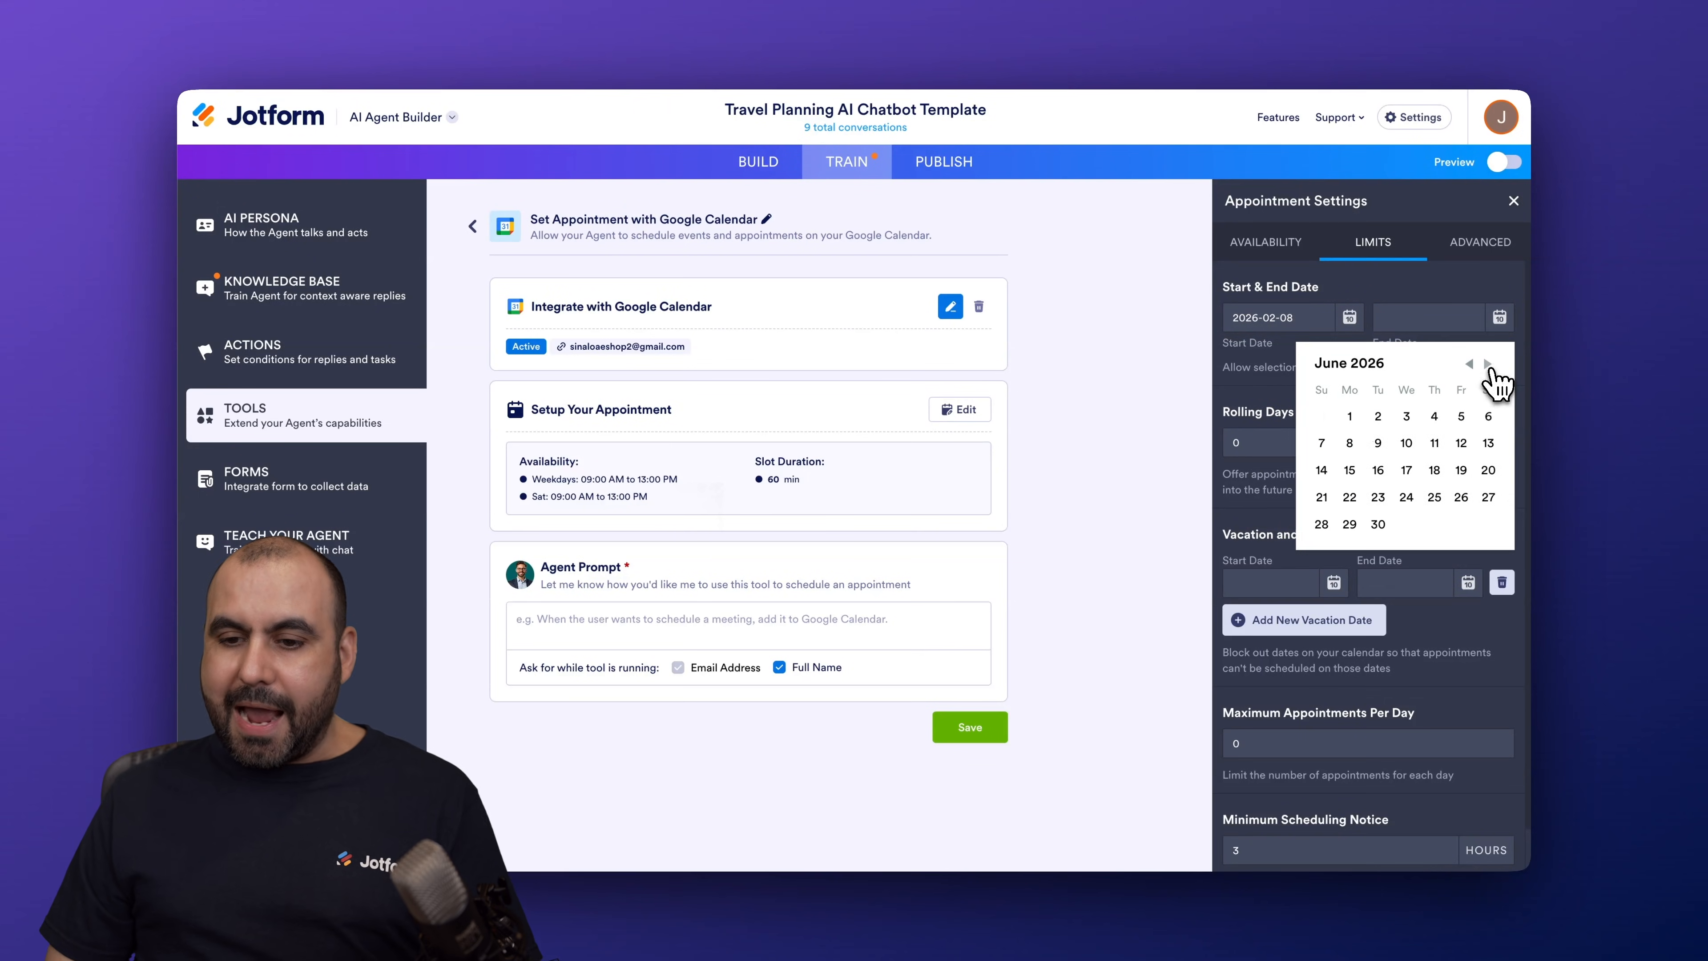
pyautogui.click(1488, 364)
pyautogui.click(1488, 364)
pyautogui.click(1488, 364)
pyautogui.click(1487, 364)
pyautogui.click(1488, 364)
pyautogui.click(1487, 364)
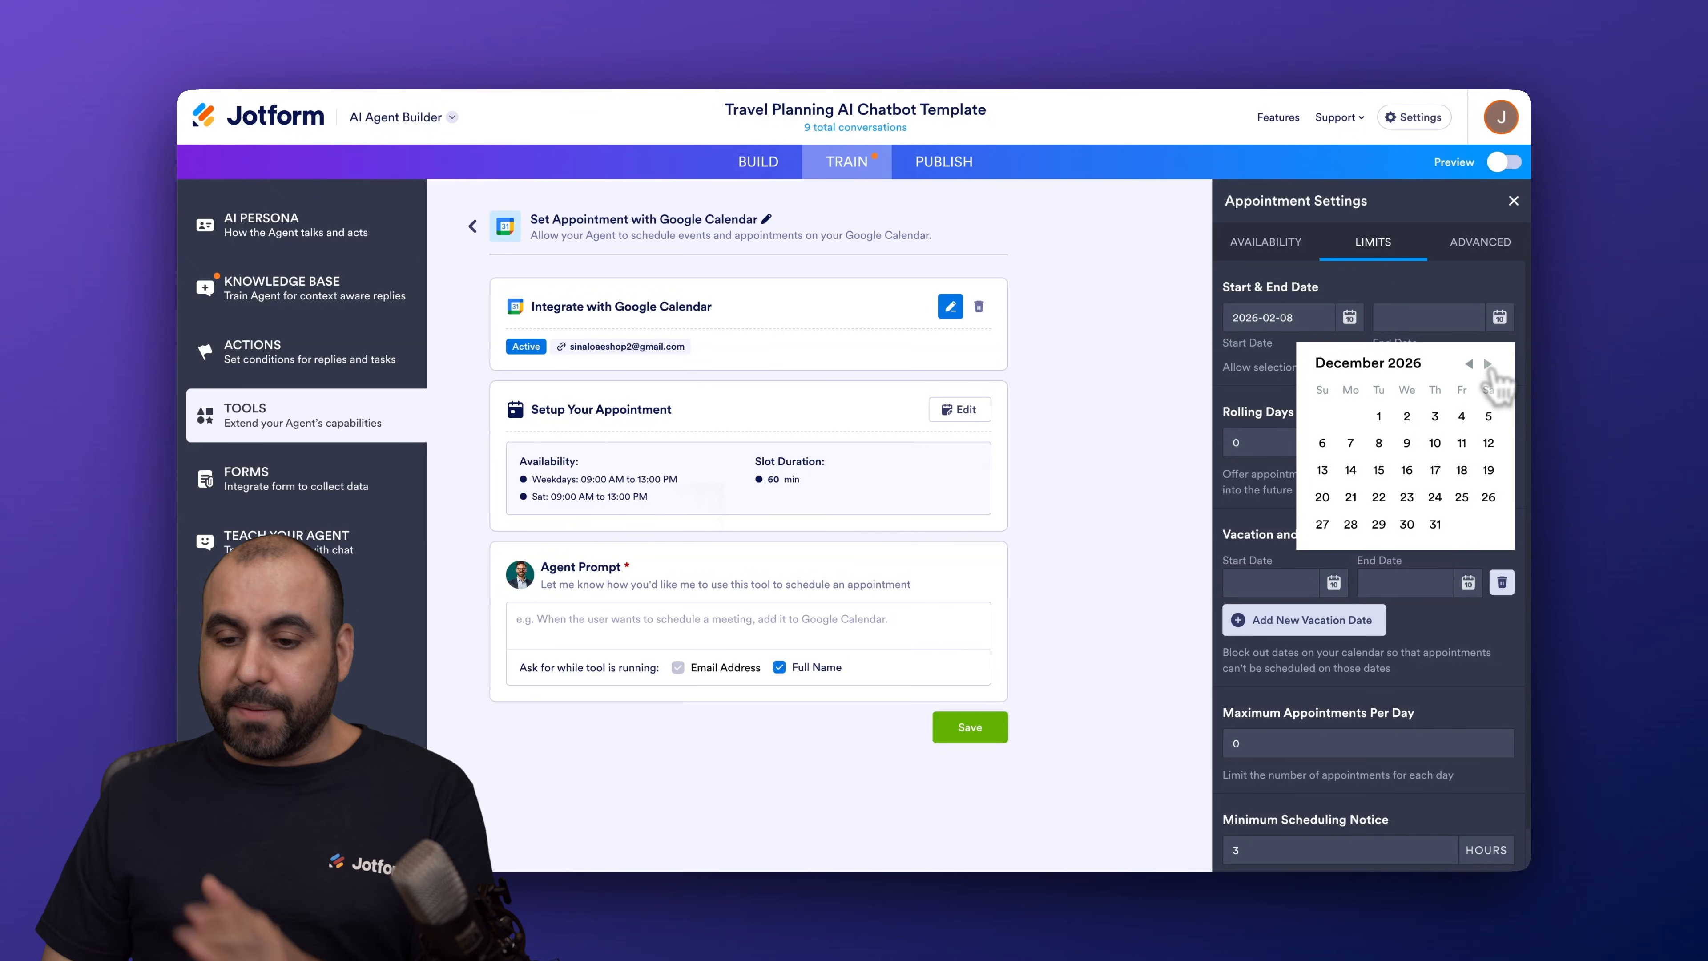
pyautogui.click(1350, 524)
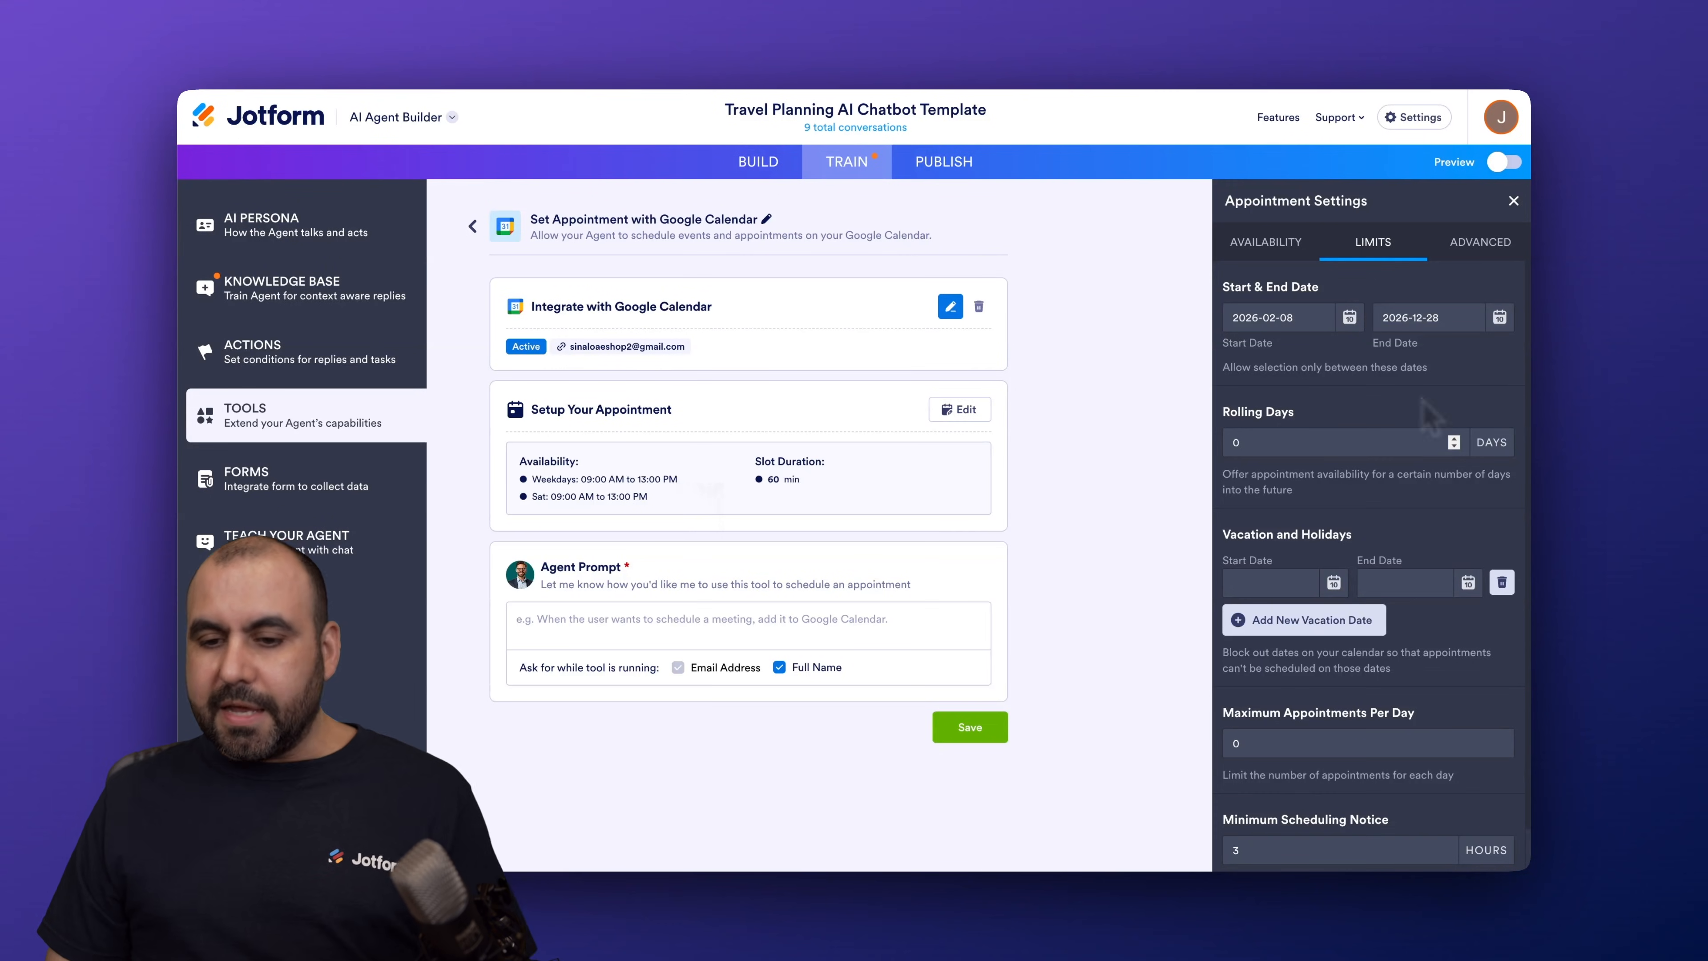
pyautogui.scroll(-1, 1301, 424)
# Step: Set Rolling Days to 15, leaving the vacation dates unset
pyautogui.click(1300, 387)
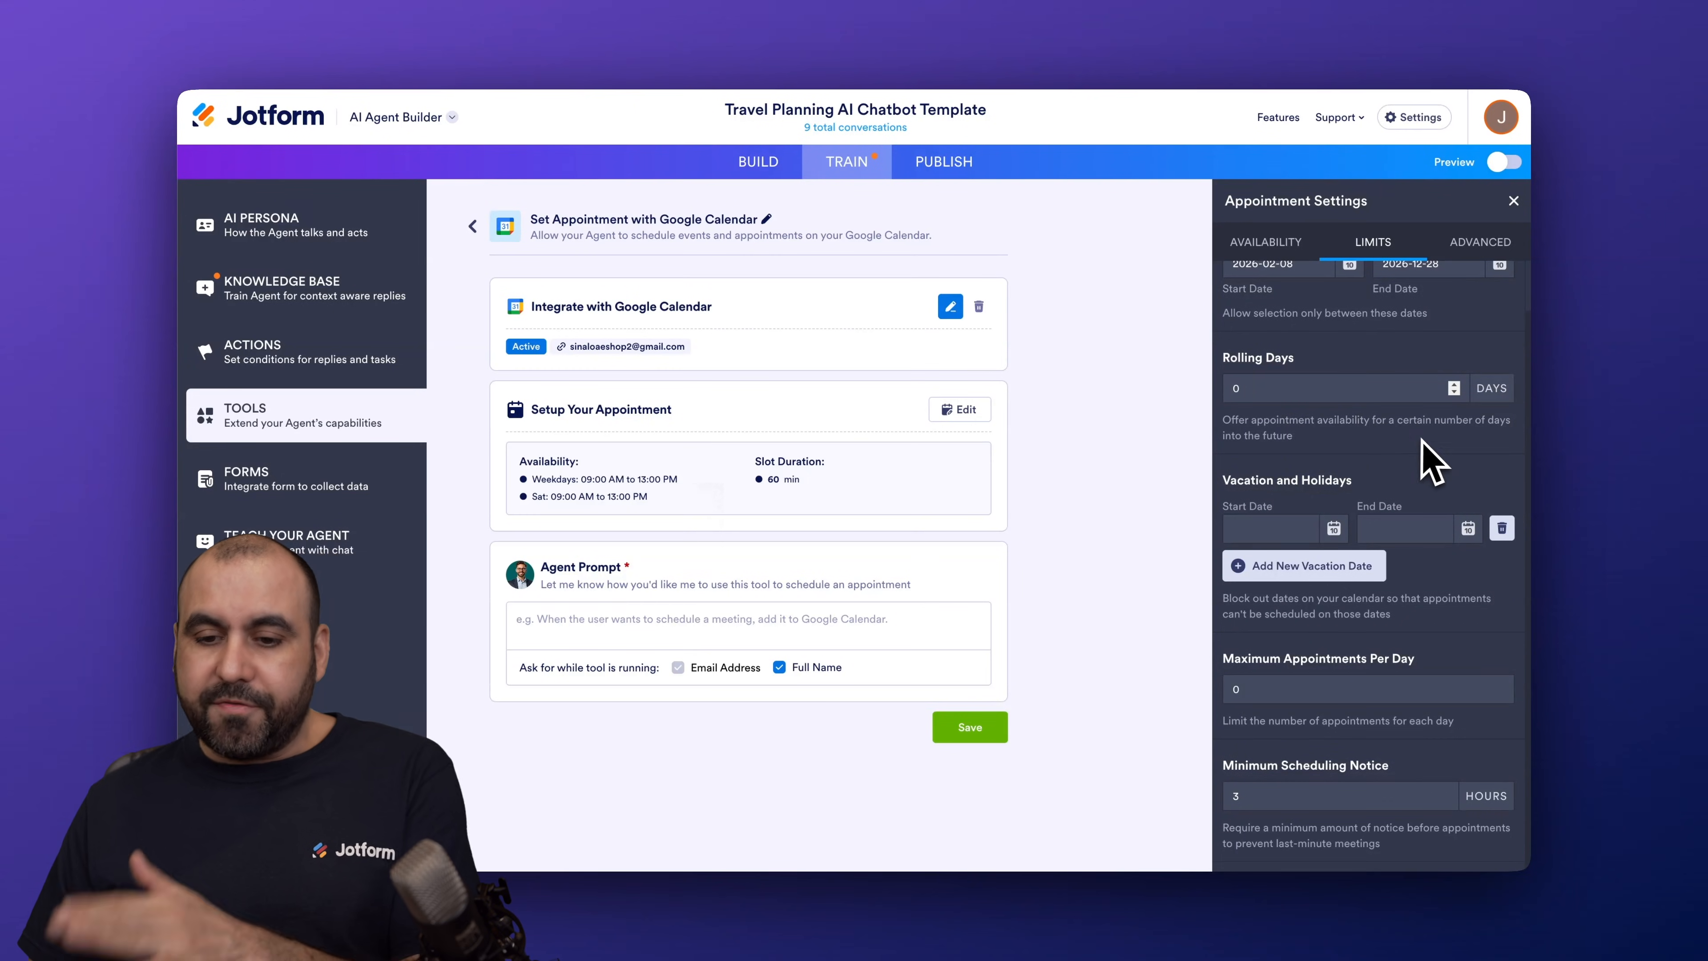
pyautogui.press('BackSpace')
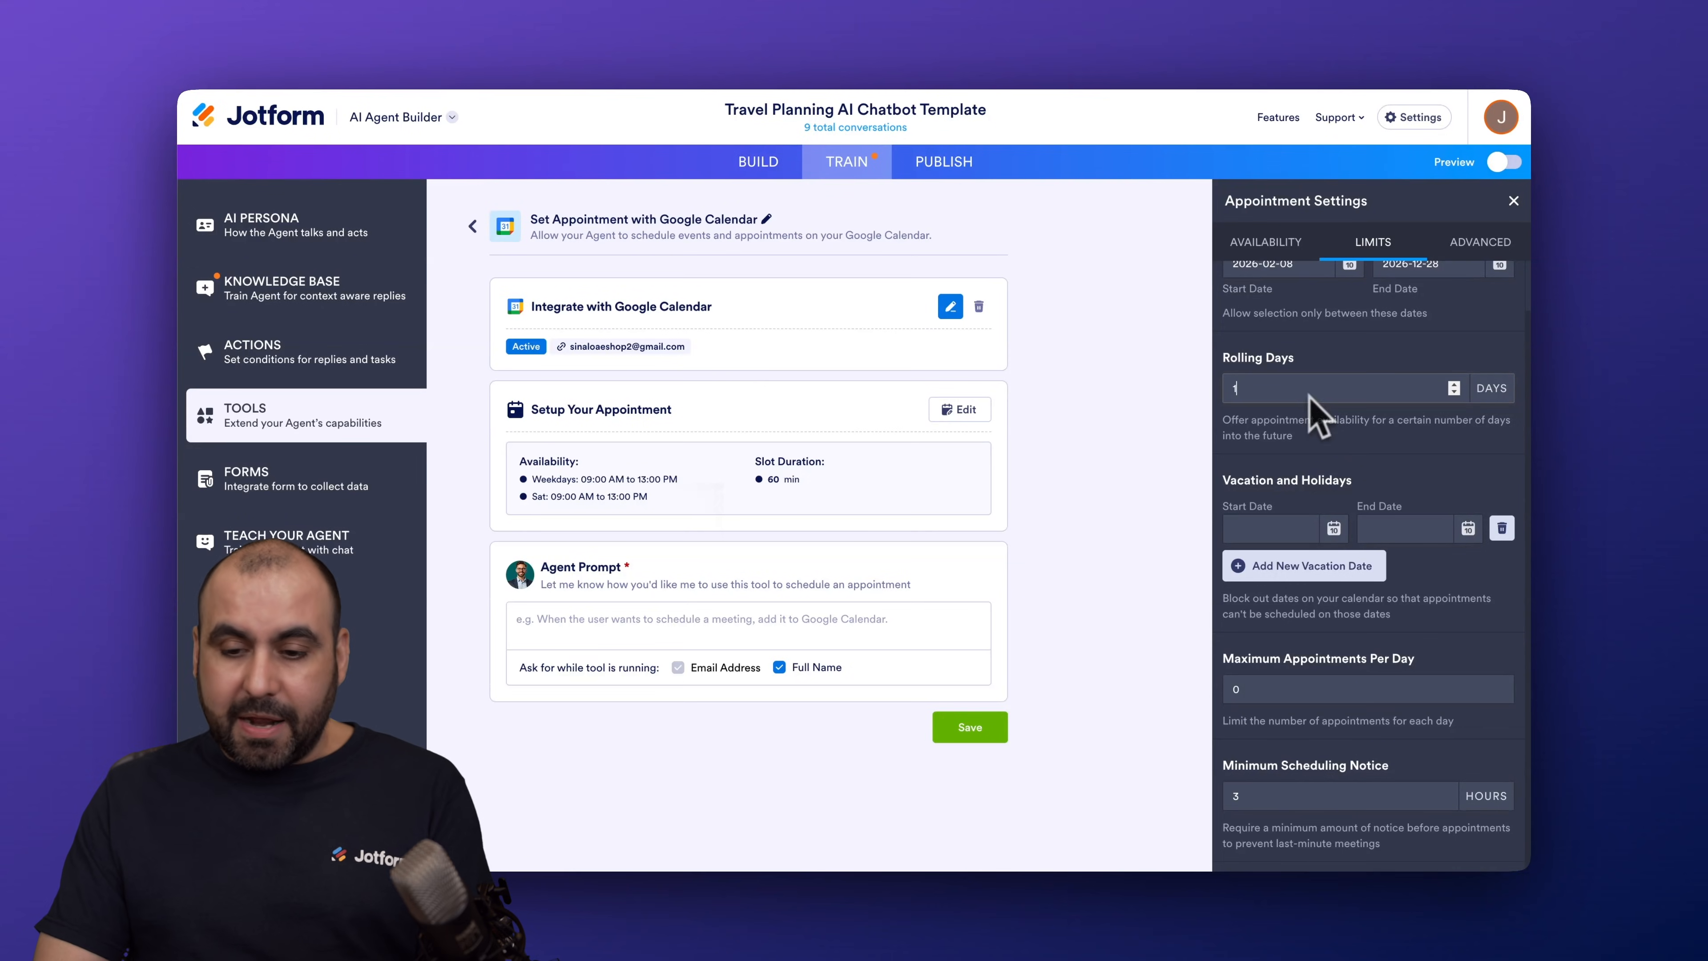
pyautogui.click(1365, 449)
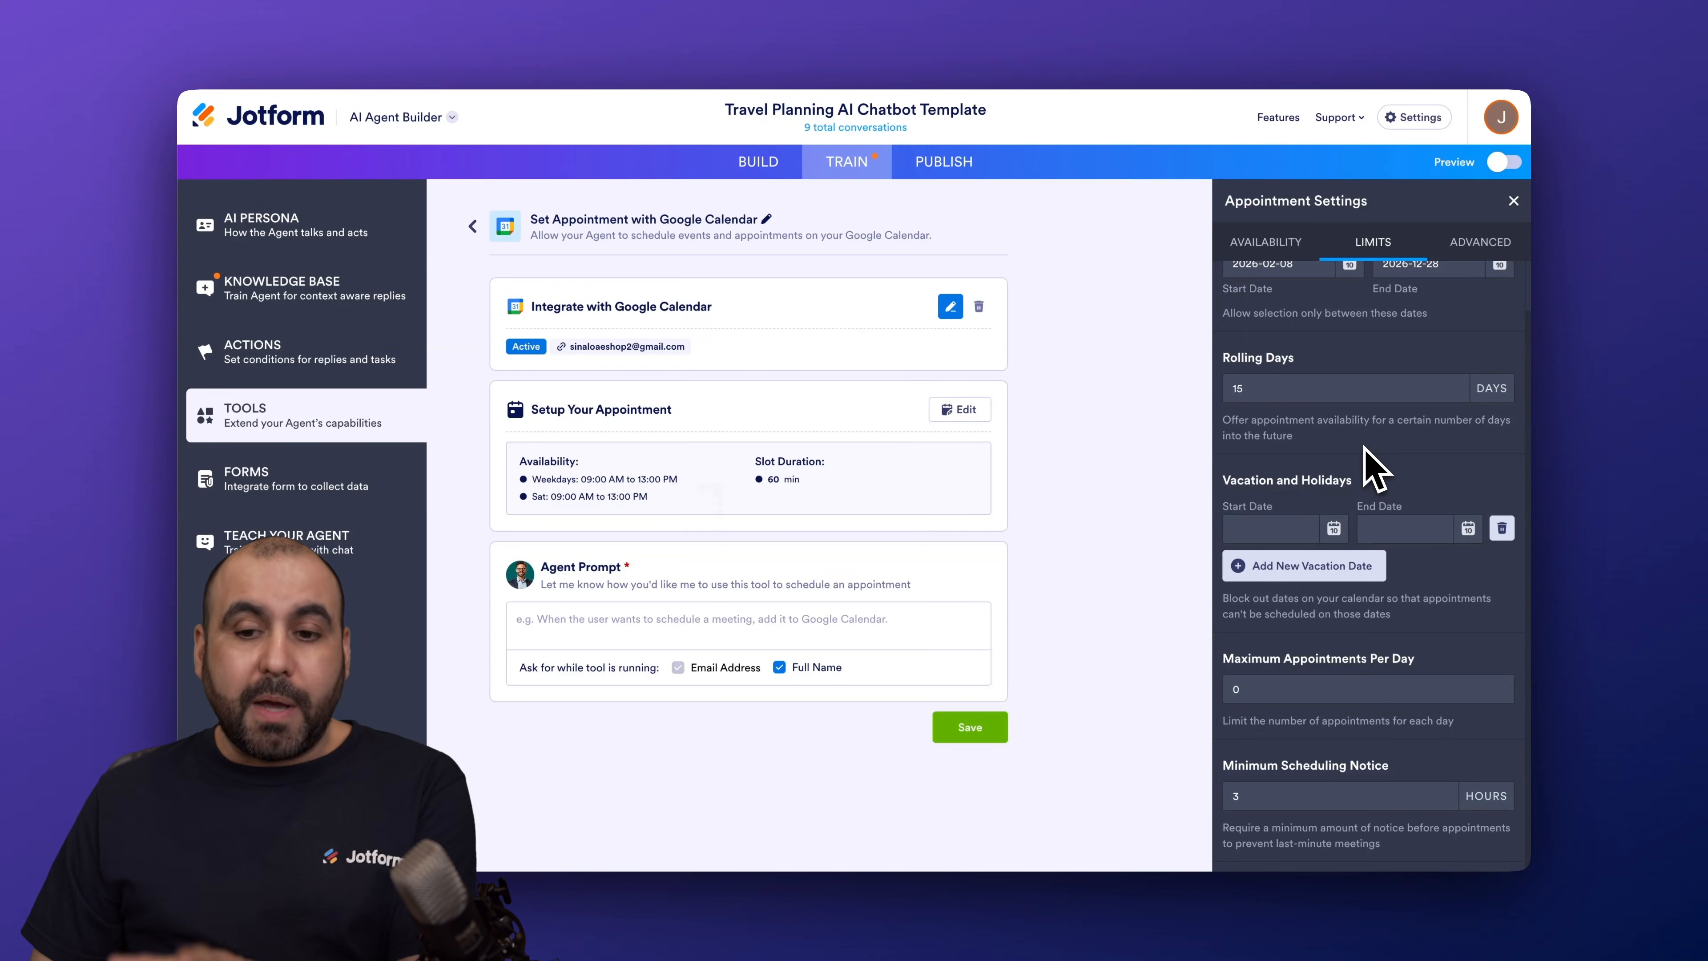
pyautogui.click(1289, 525)
pyautogui.click(1361, 487)
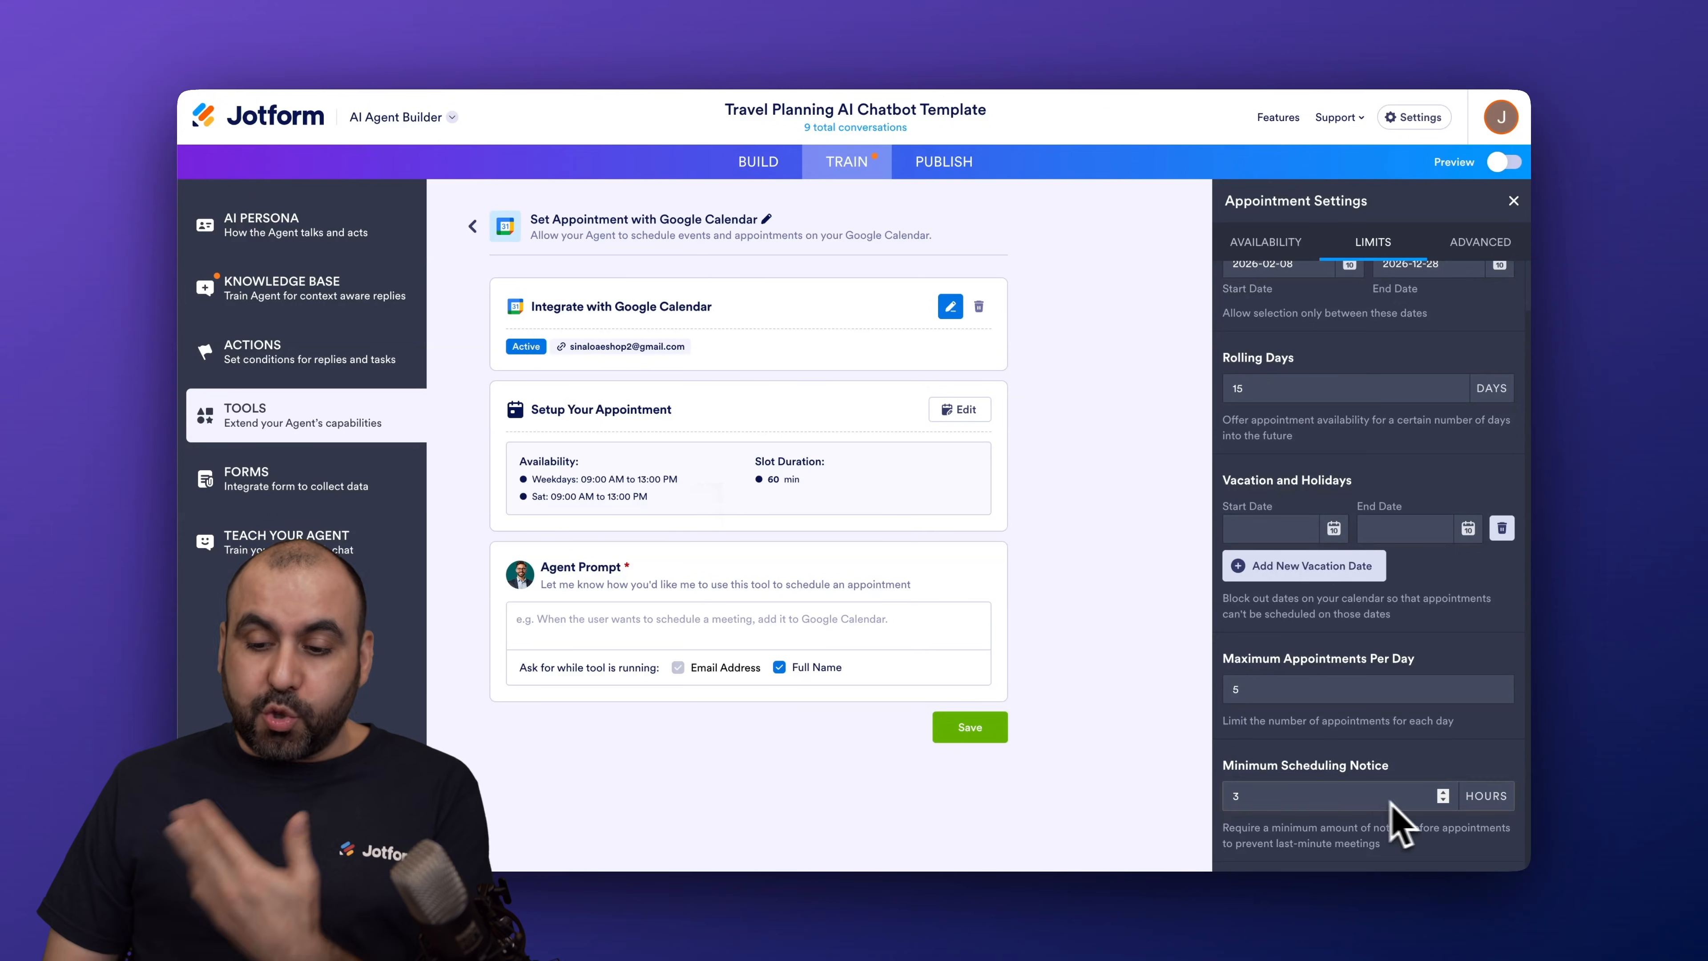
# Step: Set minimum scheduling notice to 24 hours, with at most 5 appointments per day
pyautogui.click(1406, 801)
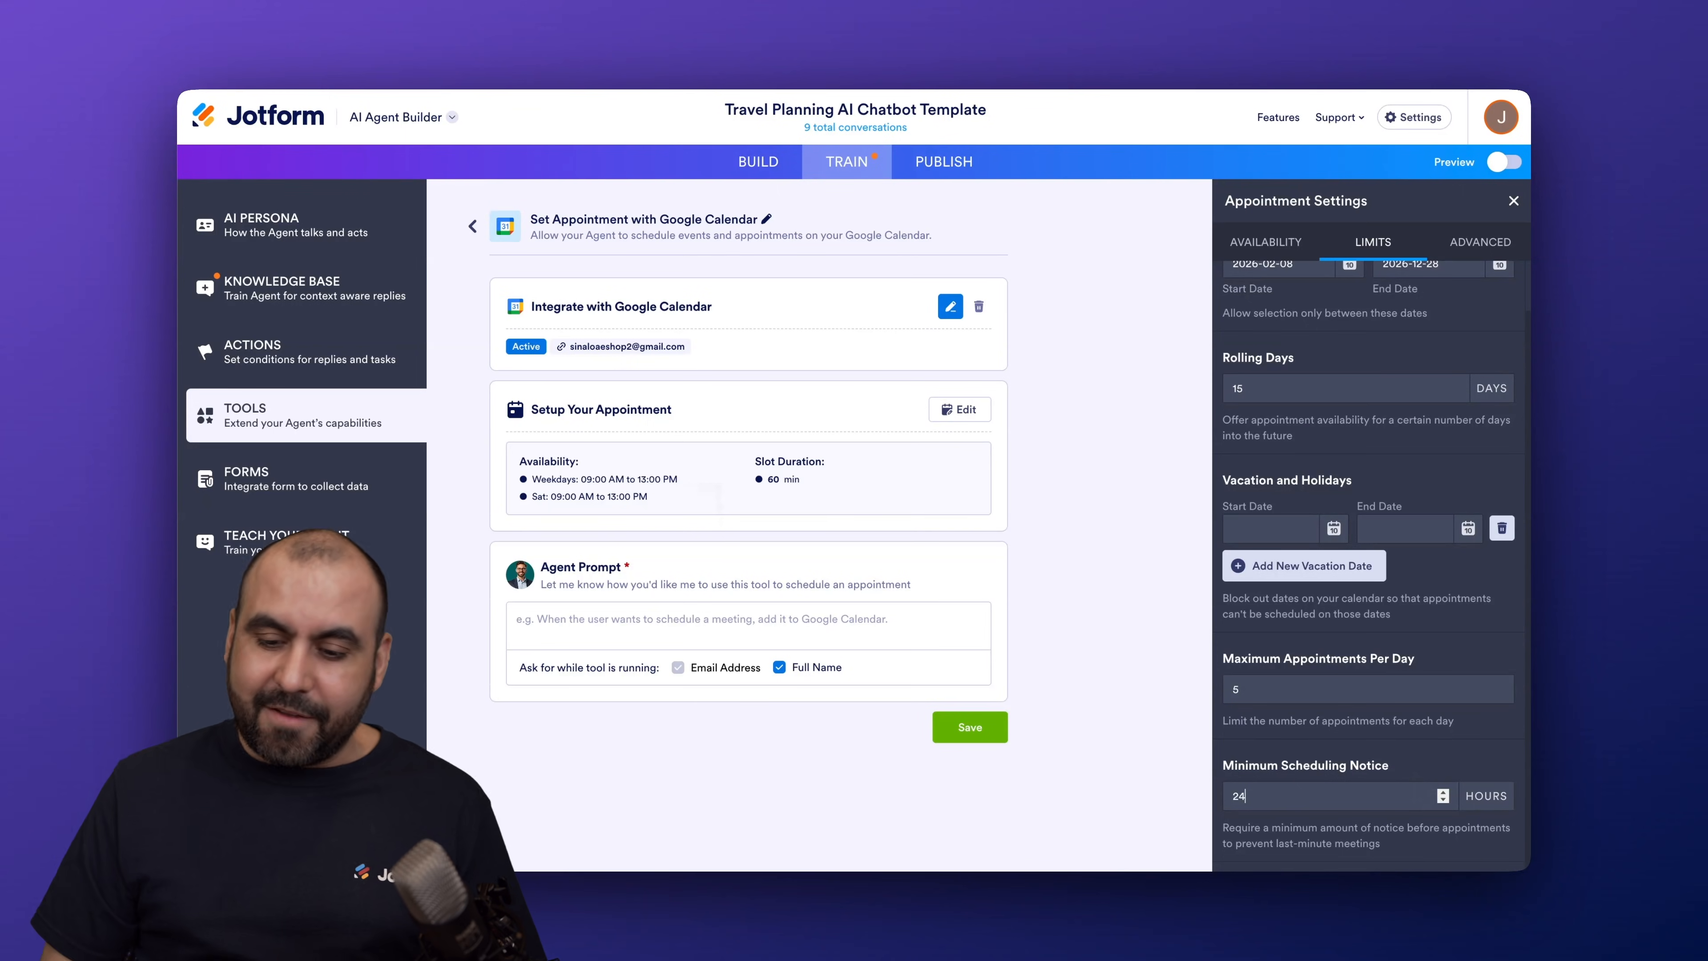
pyautogui.scroll(1, 1420, 733)
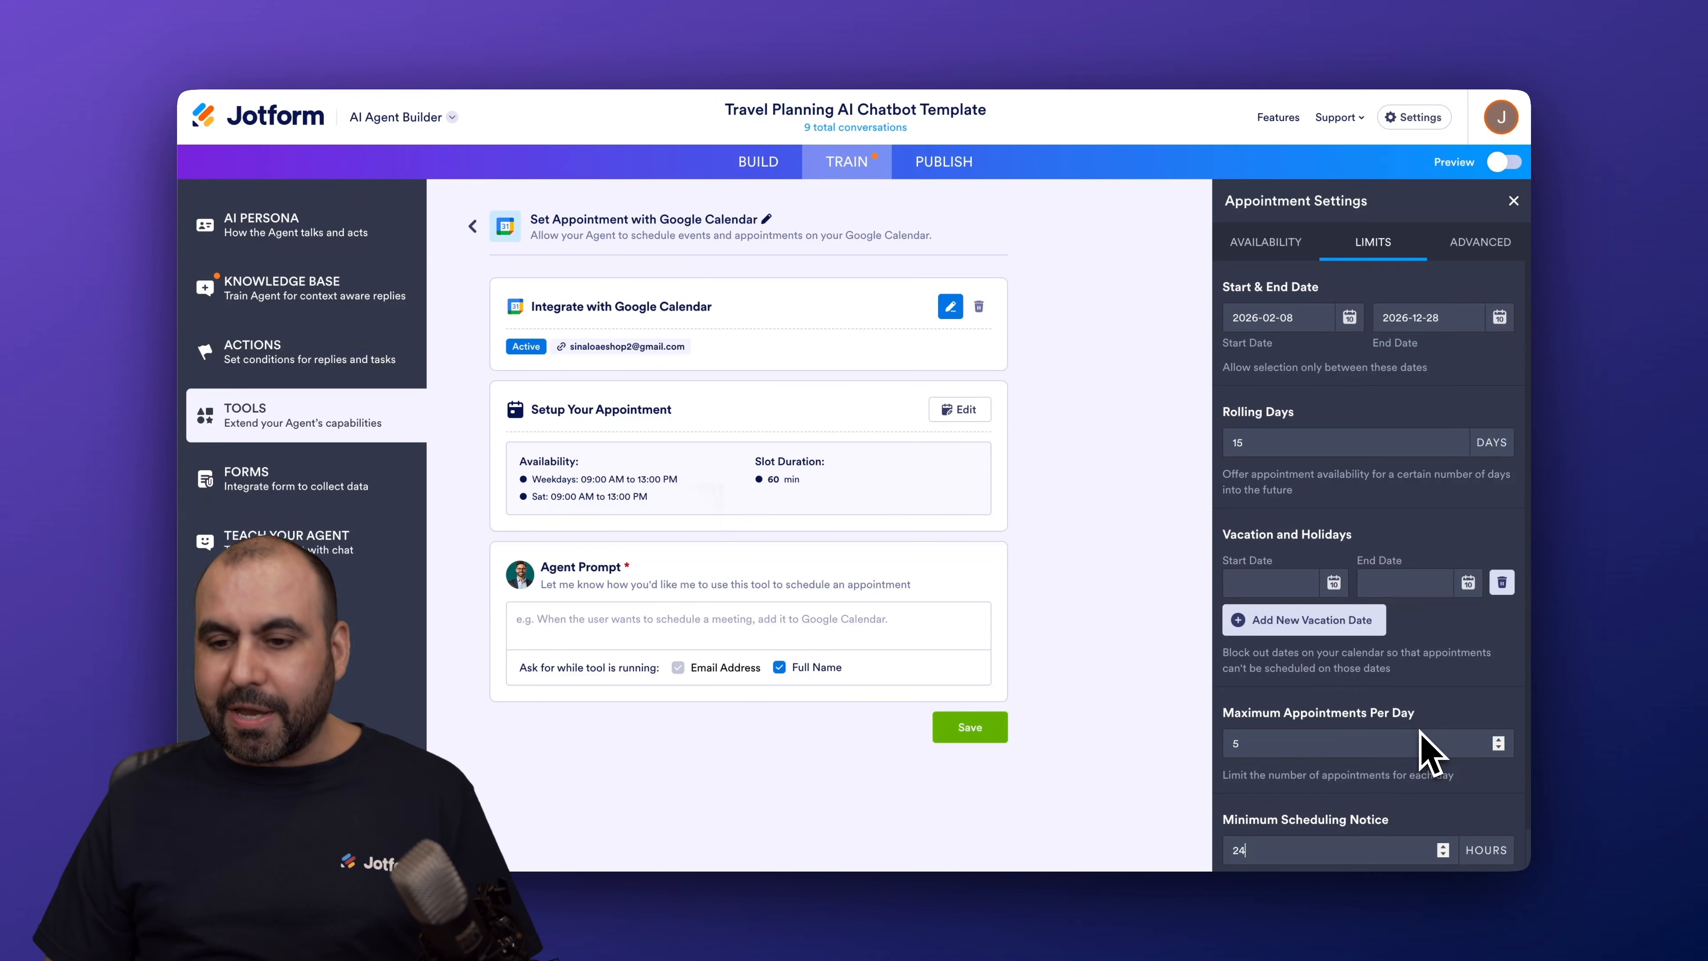
pyautogui.click(1480, 242)
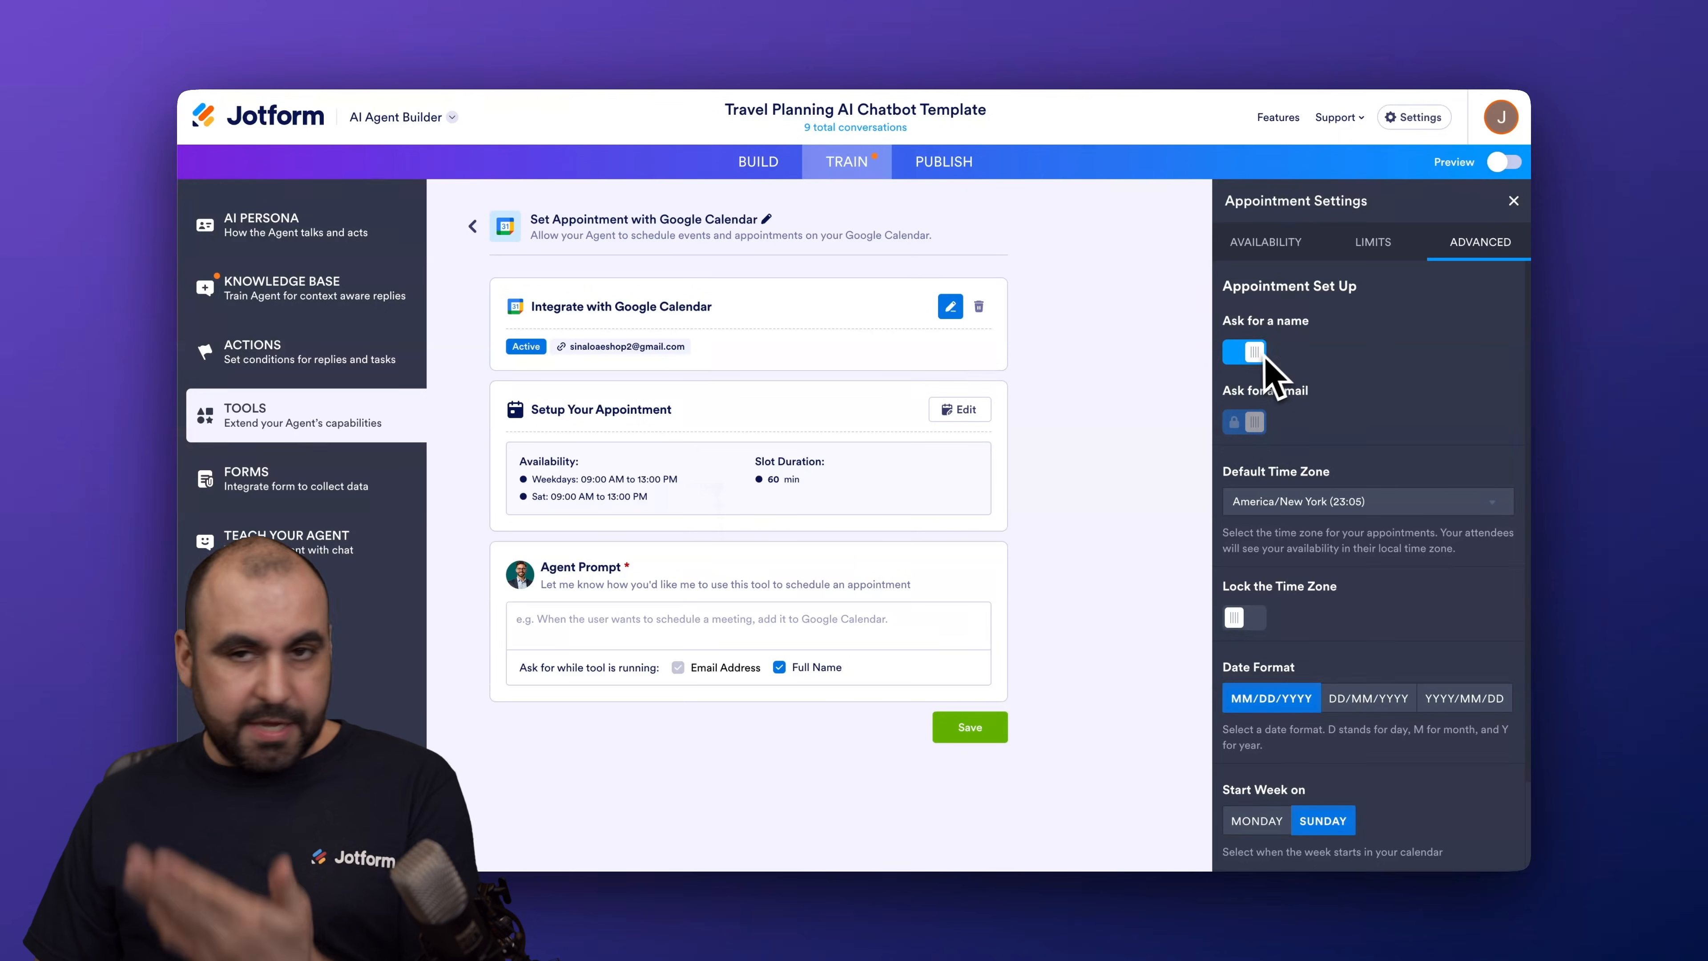
# Step: Leave the name-asking and time-zone lock options unchanged and start weeks on Monday
pyautogui.click(1247, 363)
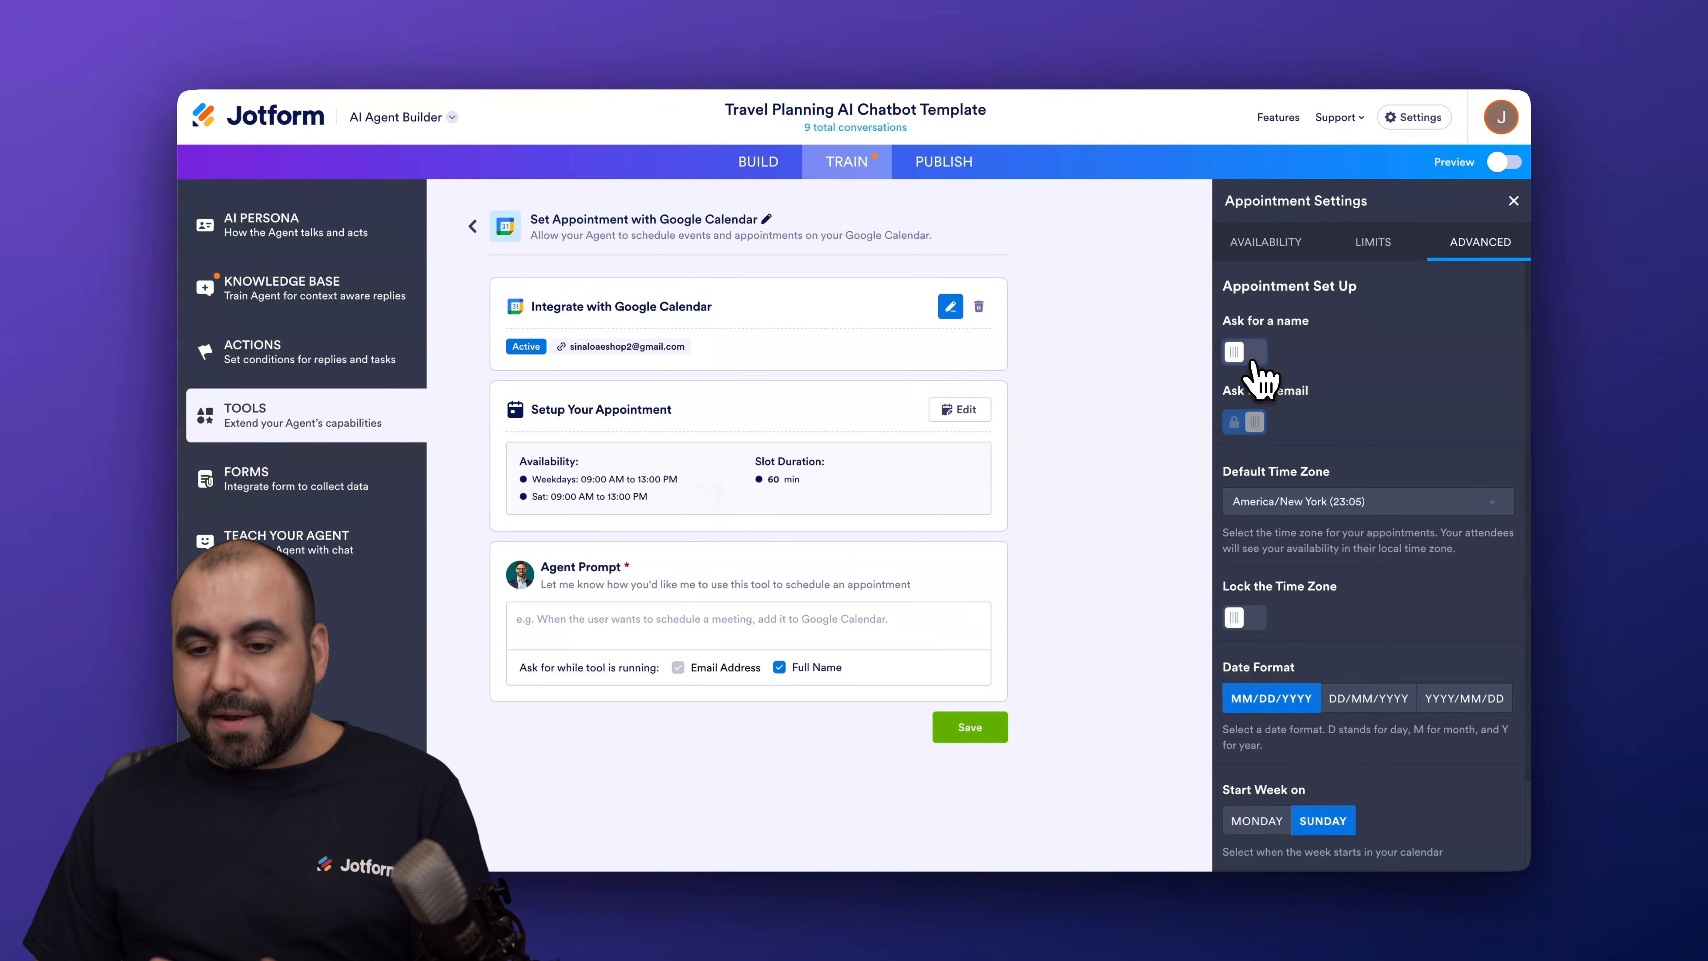
pyautogui.click(1260, 353)
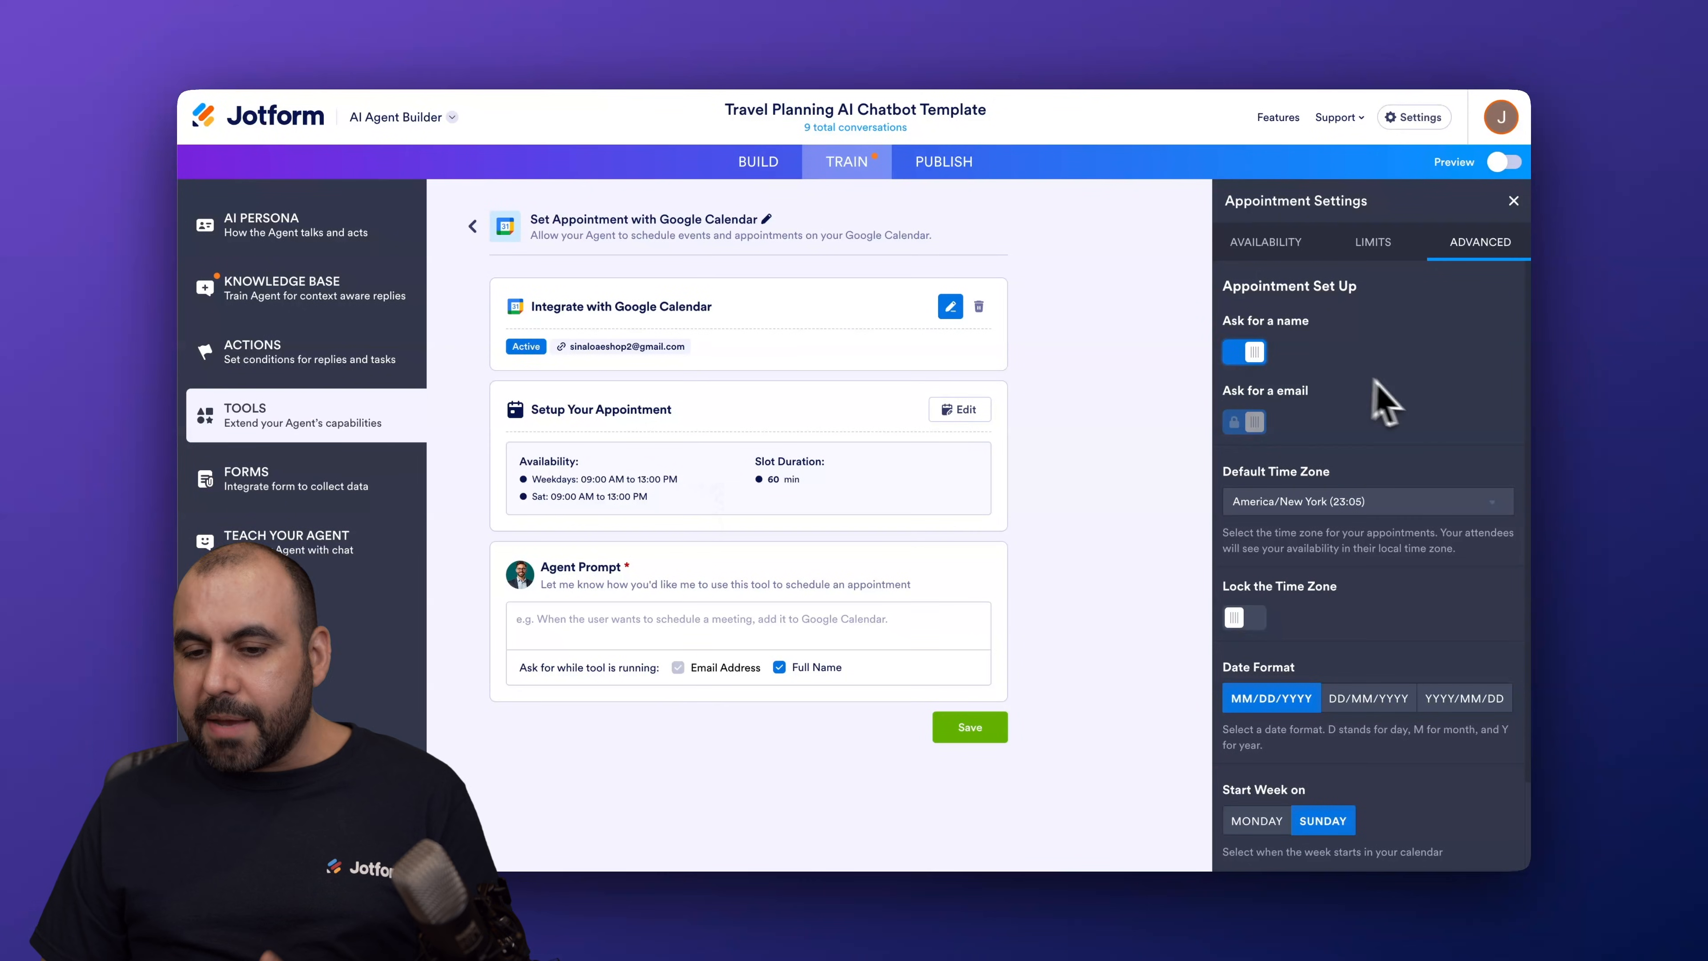
pyautogui.scroll(-2, 1406, 404)
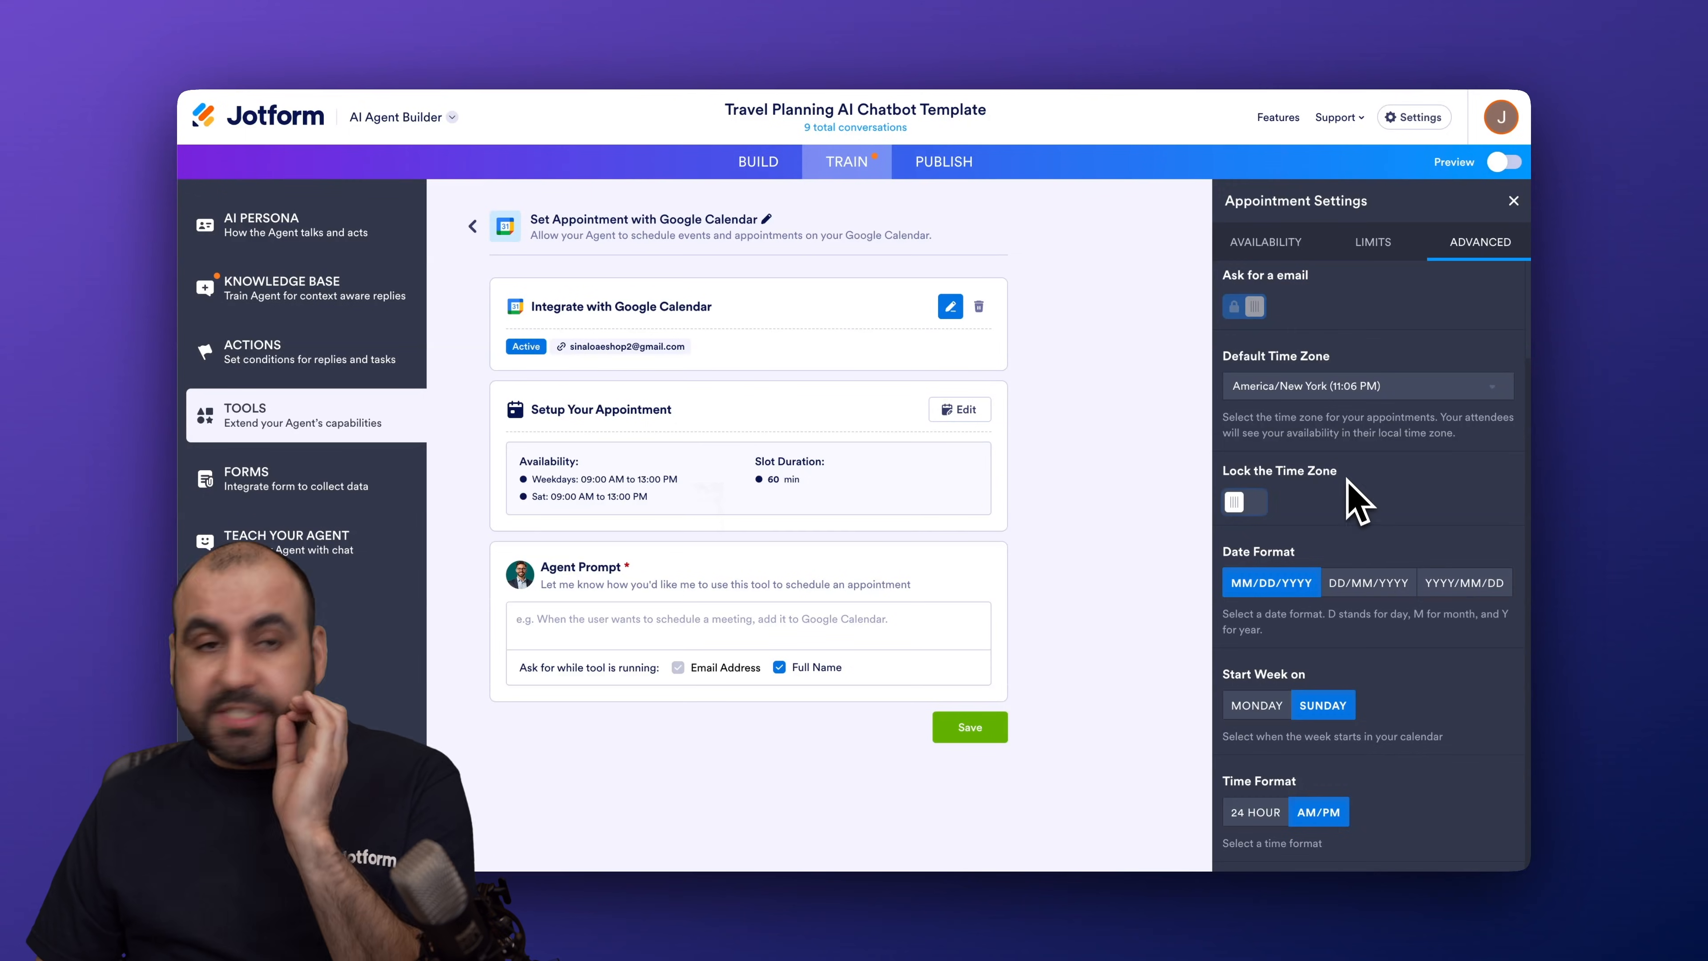
pyautogui.click(1252, 506)
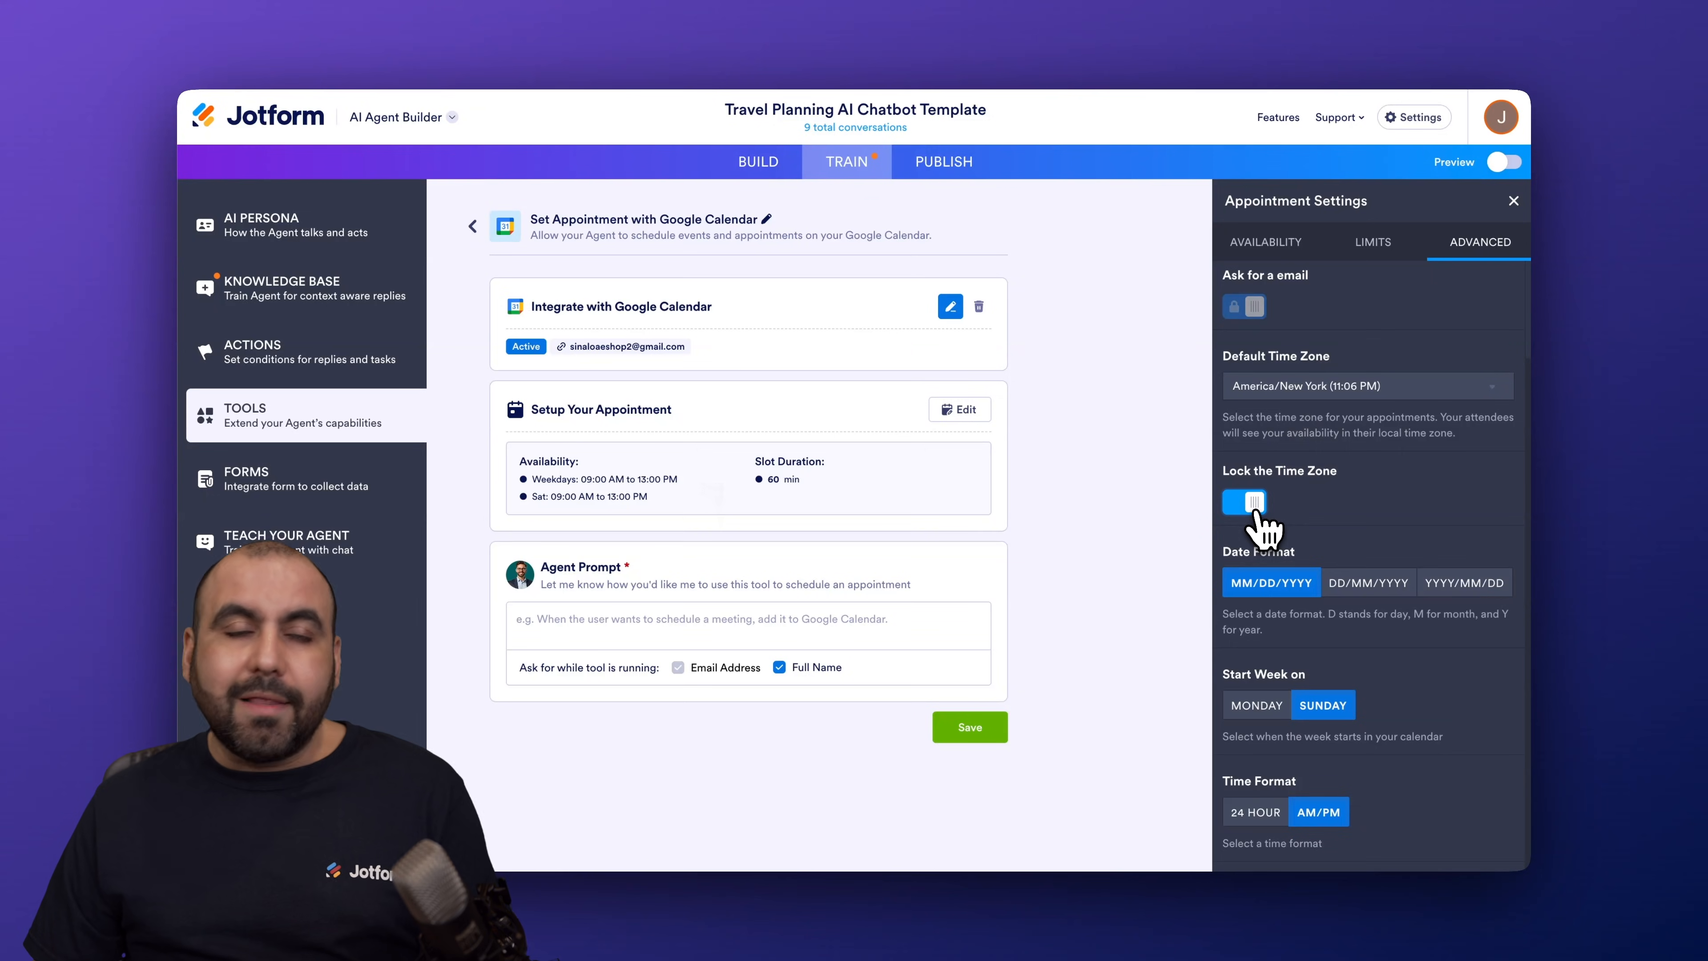
pyautogui.click(1252, 503)
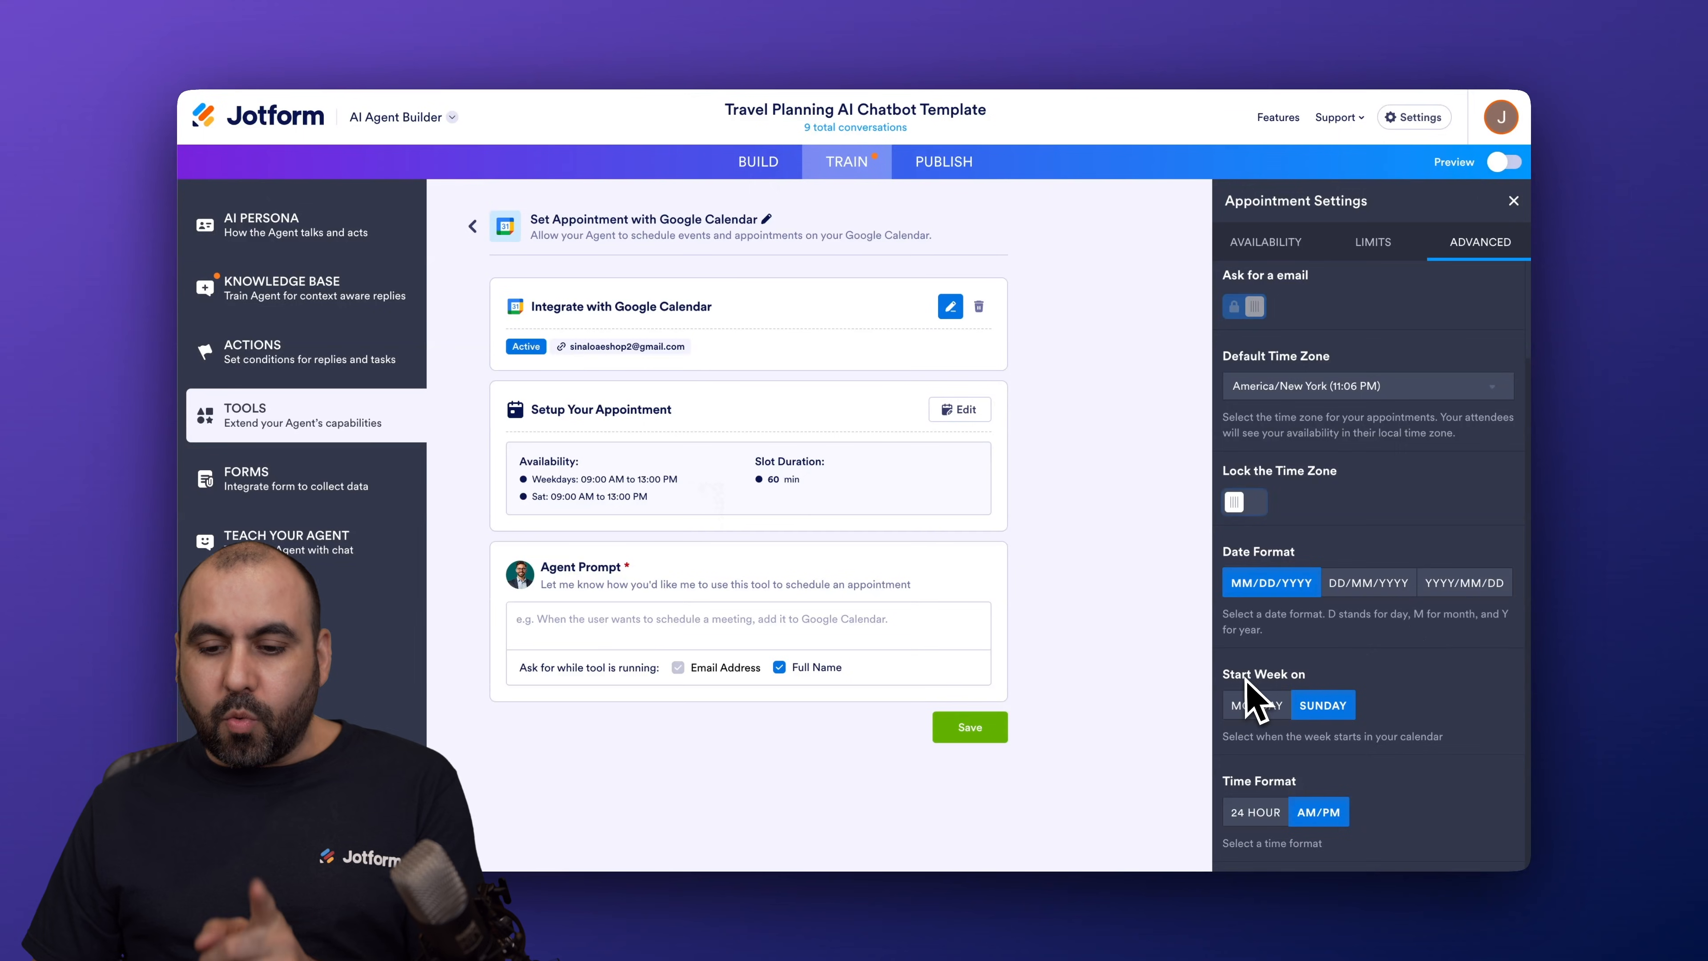
pyautogui.click(1277, 705)
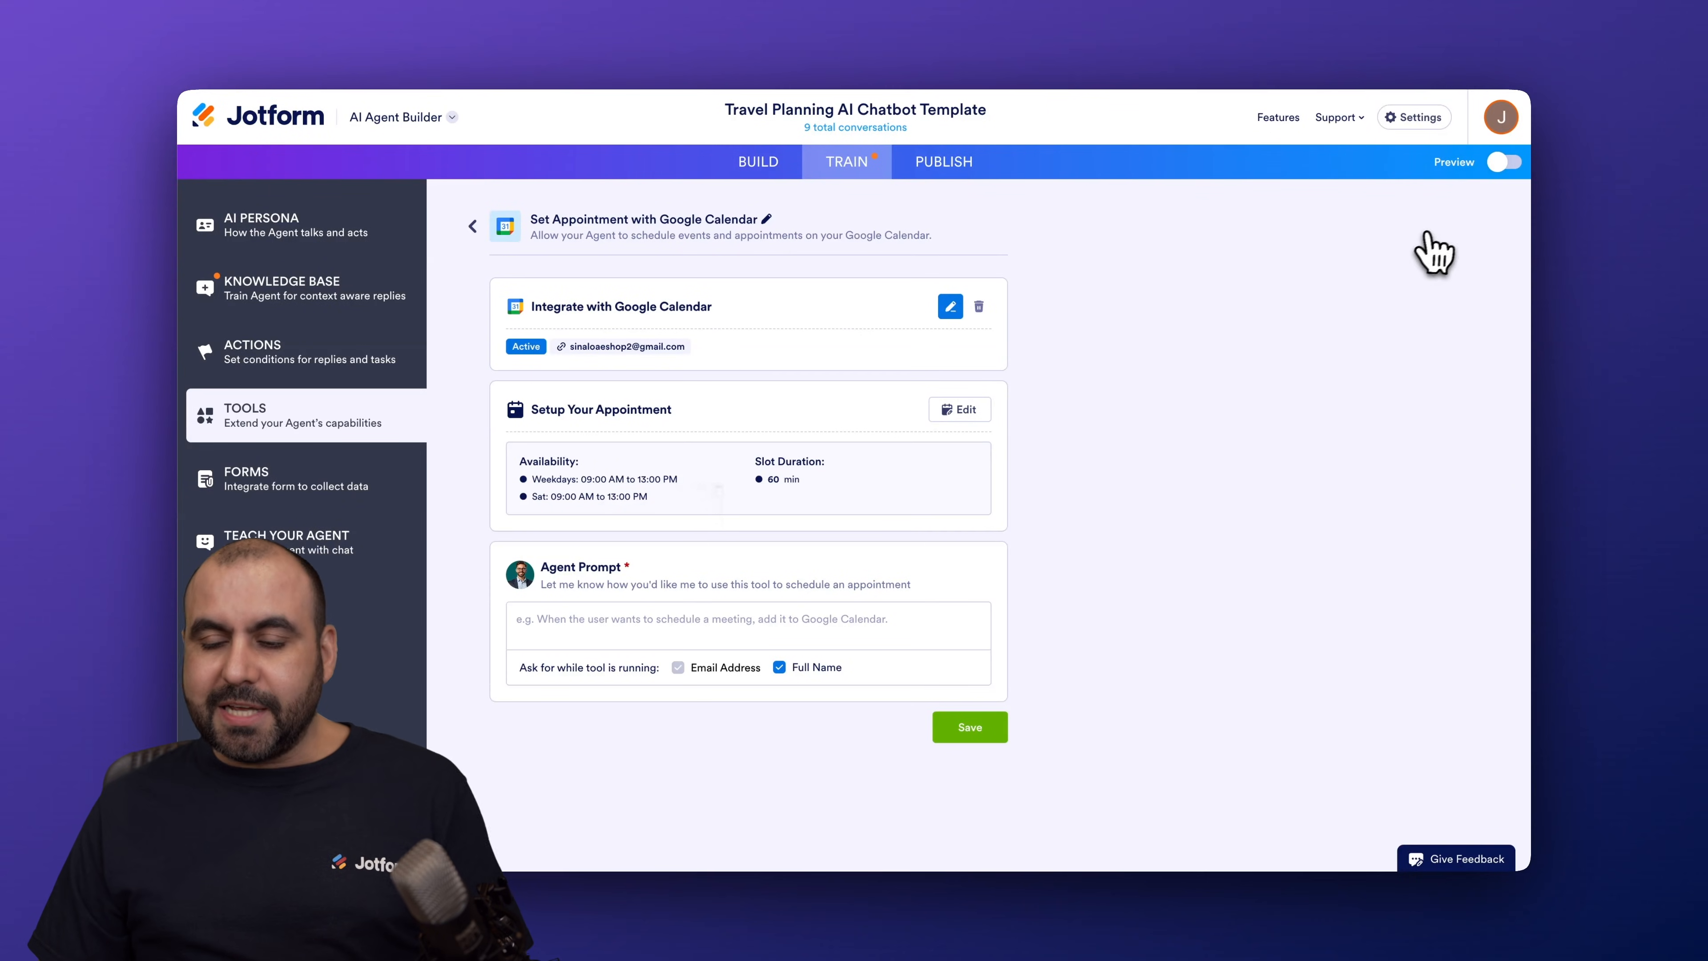
# Step: Give the Google Calendar tool a prompt to add requested meetings to the calendar, and save it
pyautogui.click(591, 620)
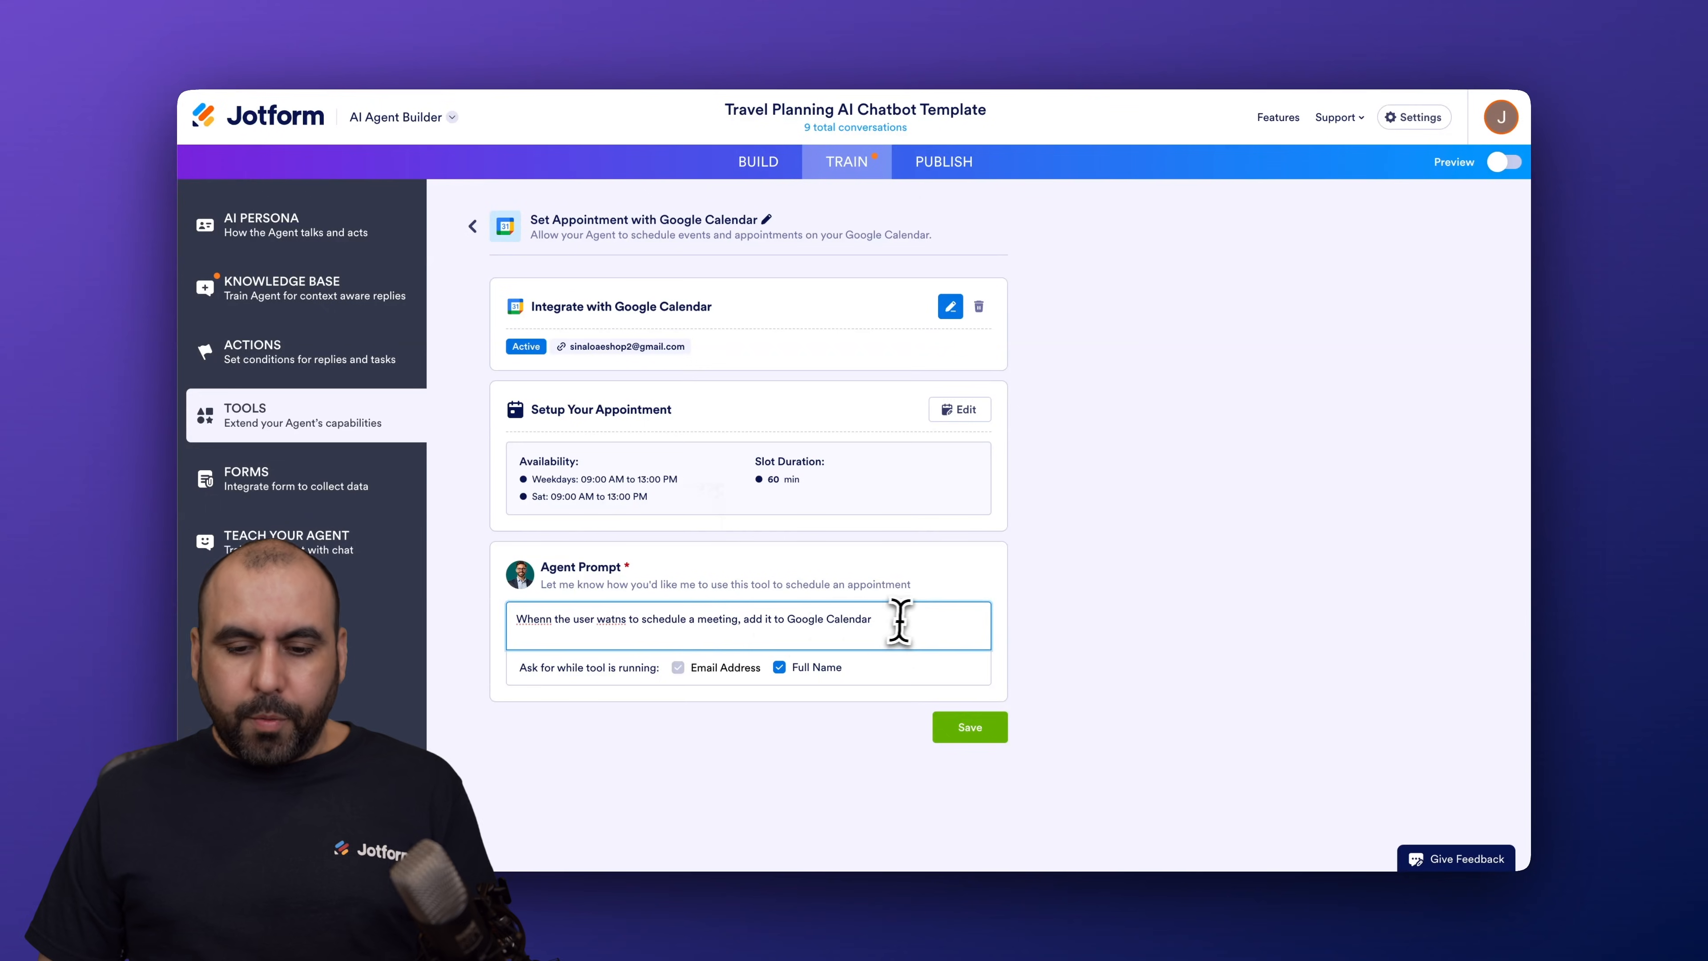
pyautogui.click(984, 737)
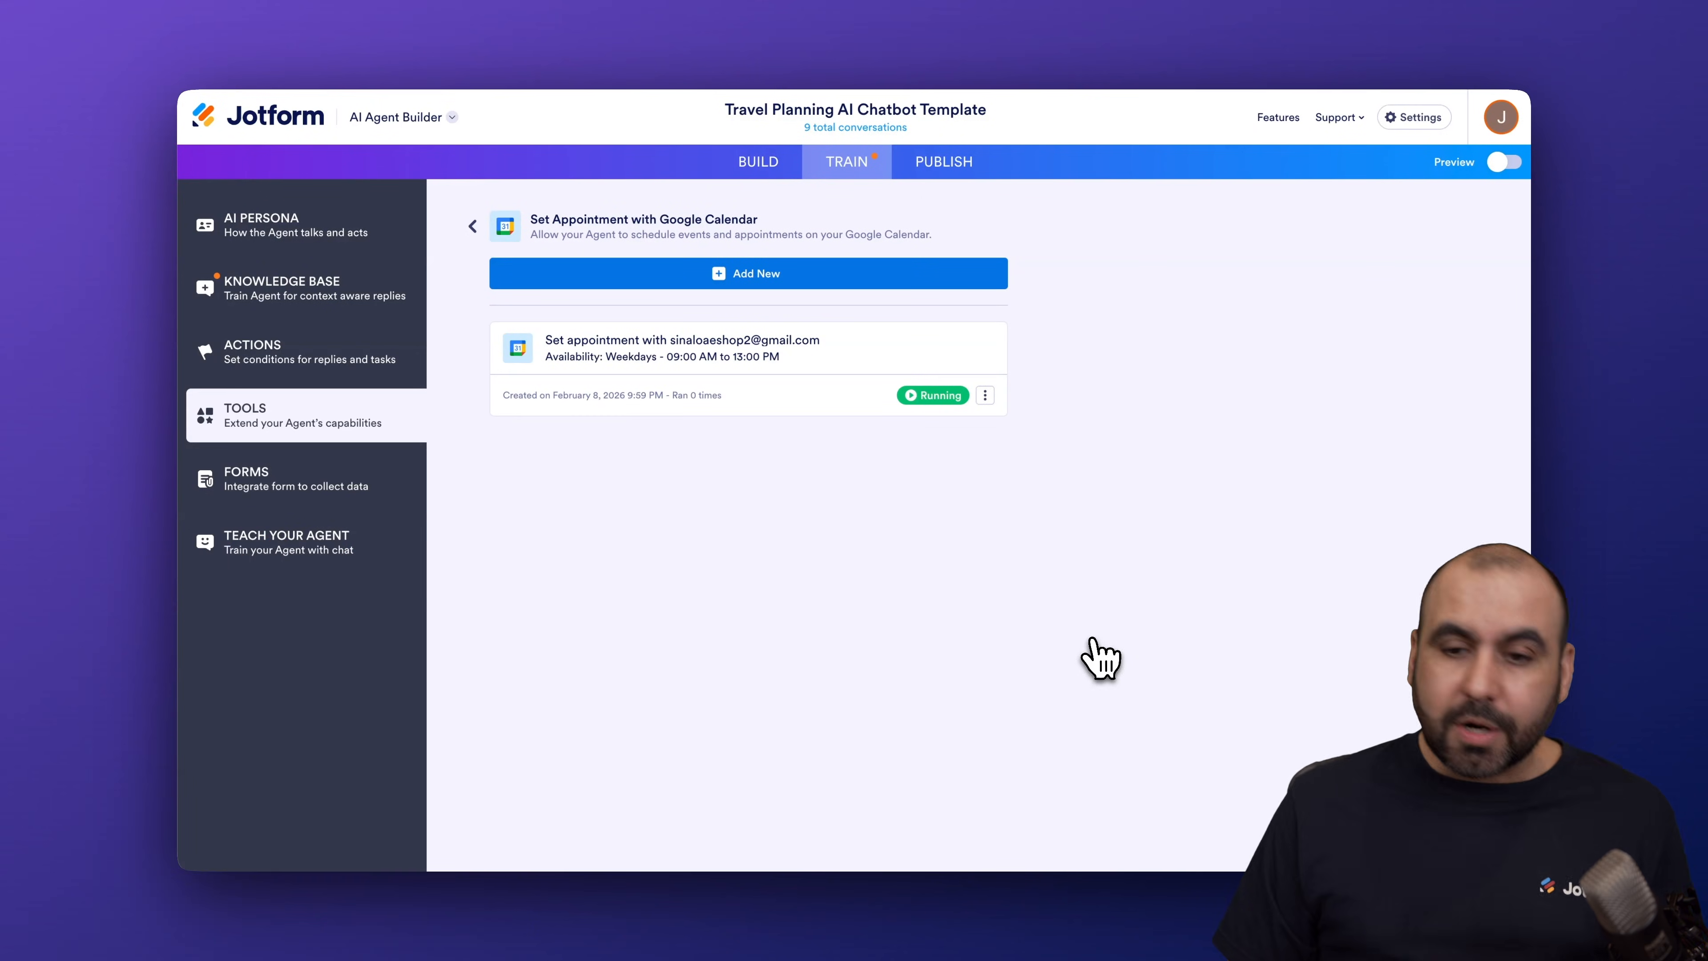
# Step: In the chatbot preview, request an appointment and accept the offered February 10, 09:00 EST slot
pyautogui.click(1504, 163)
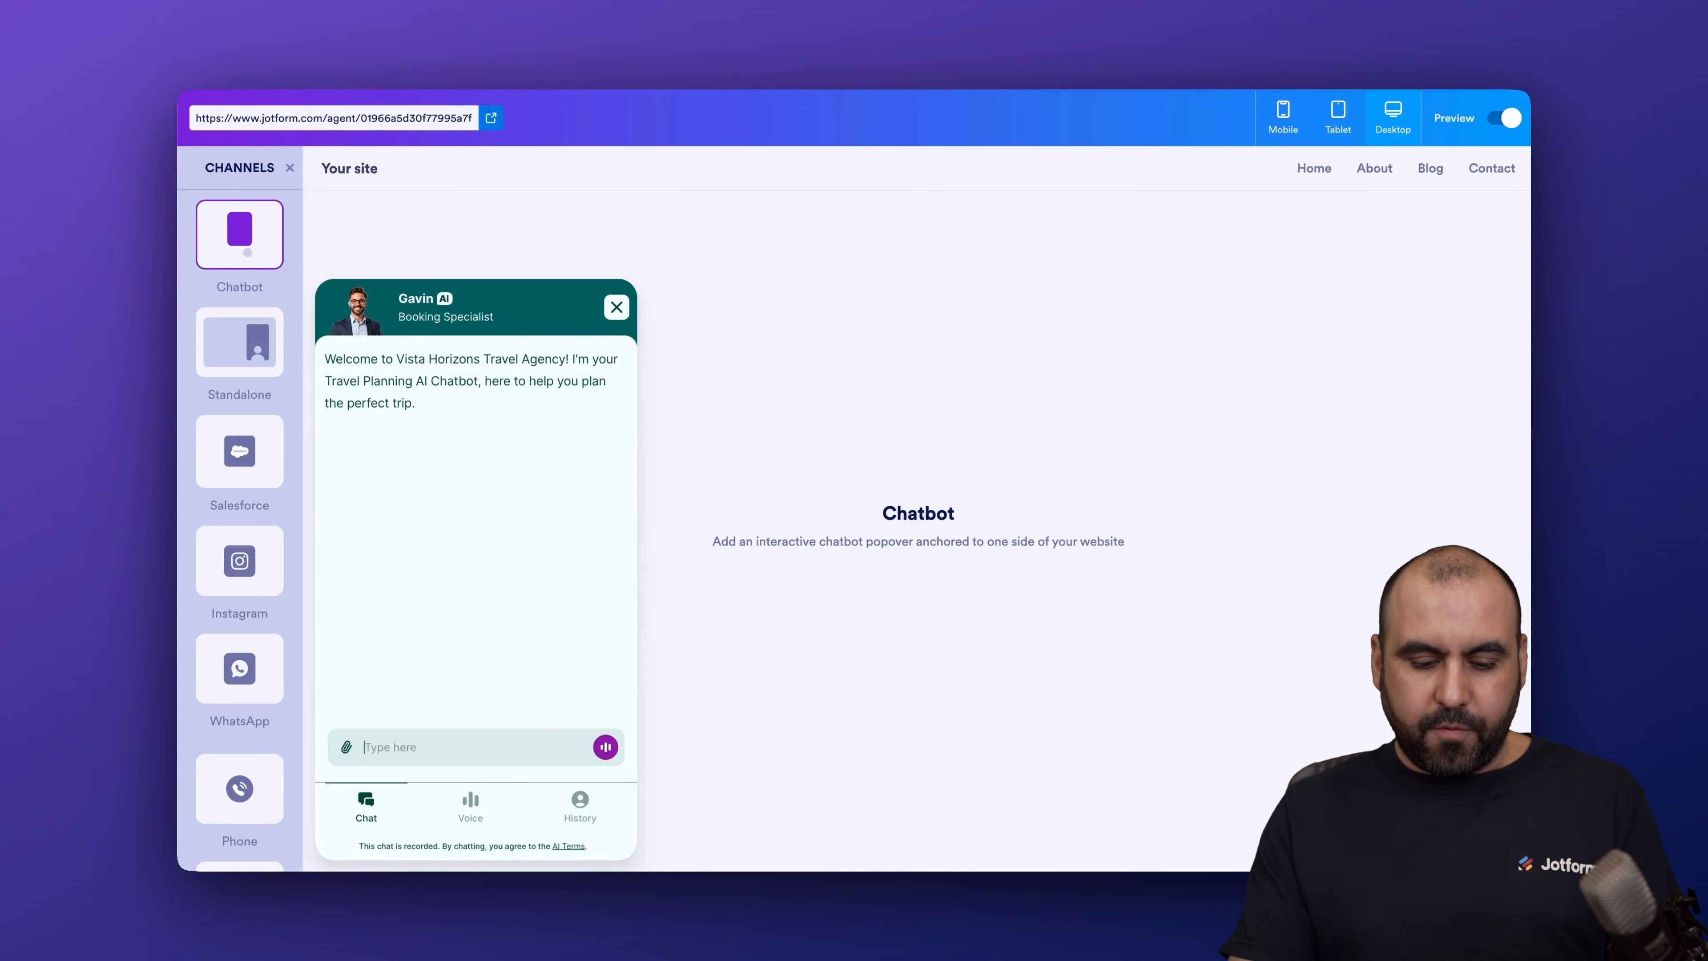
pyautogui.press('Return')
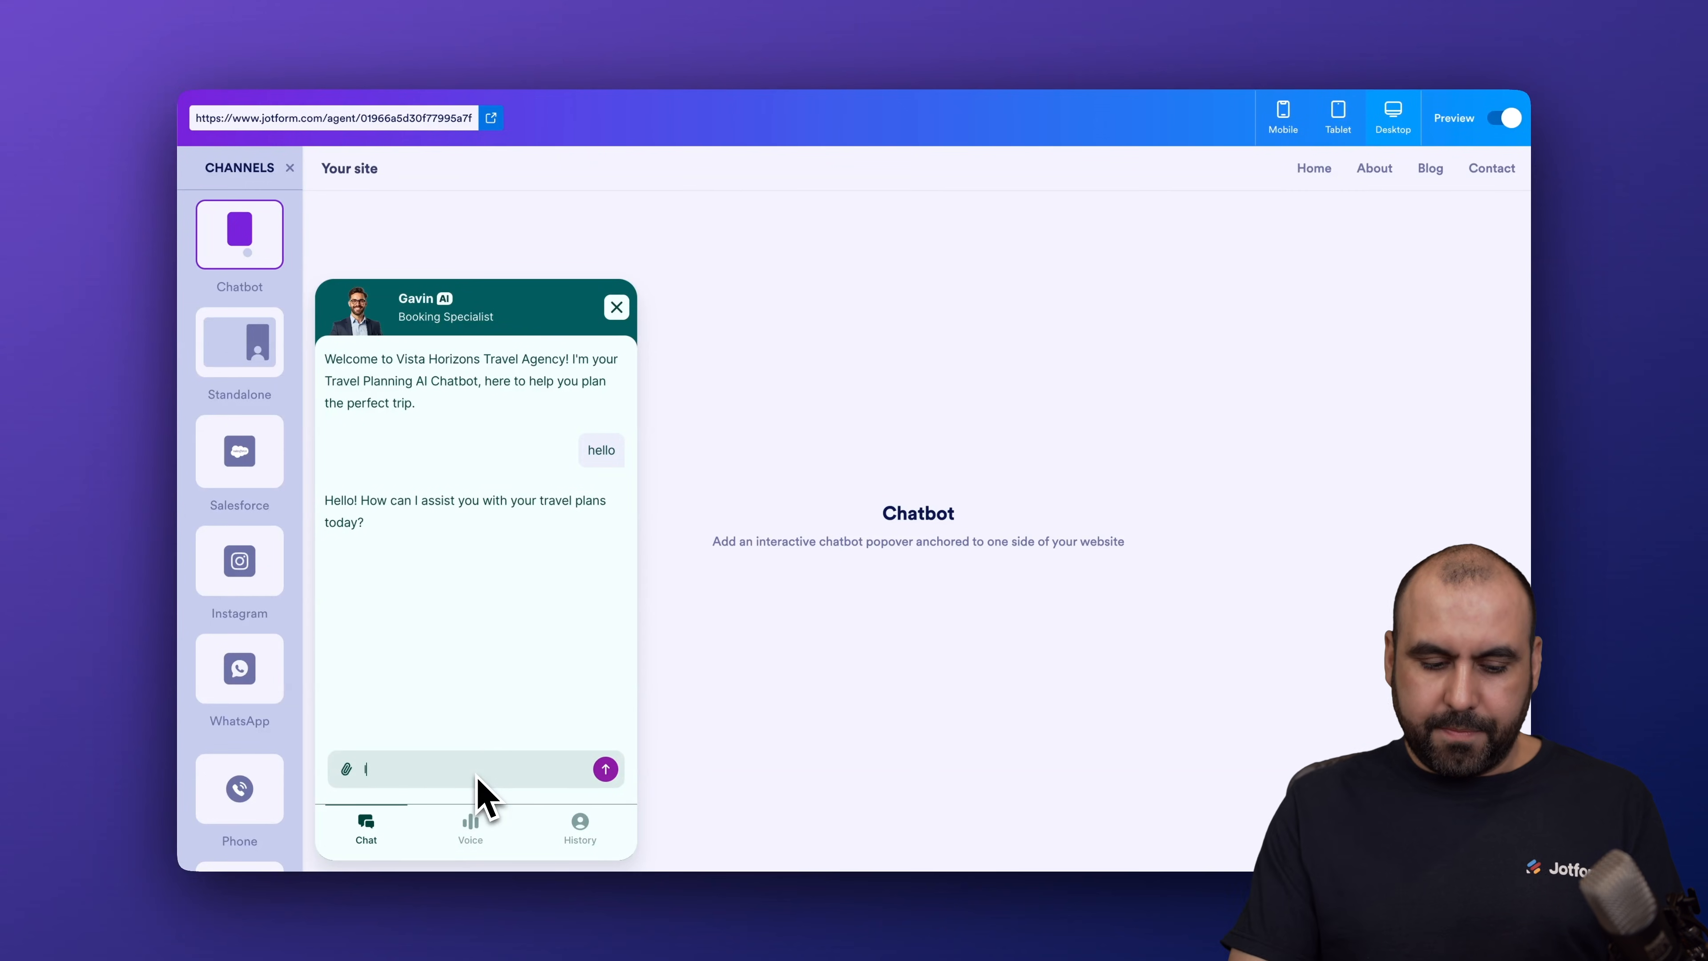
pyautogui.write('I want to book an appointment')
pyautogui.press('Return')
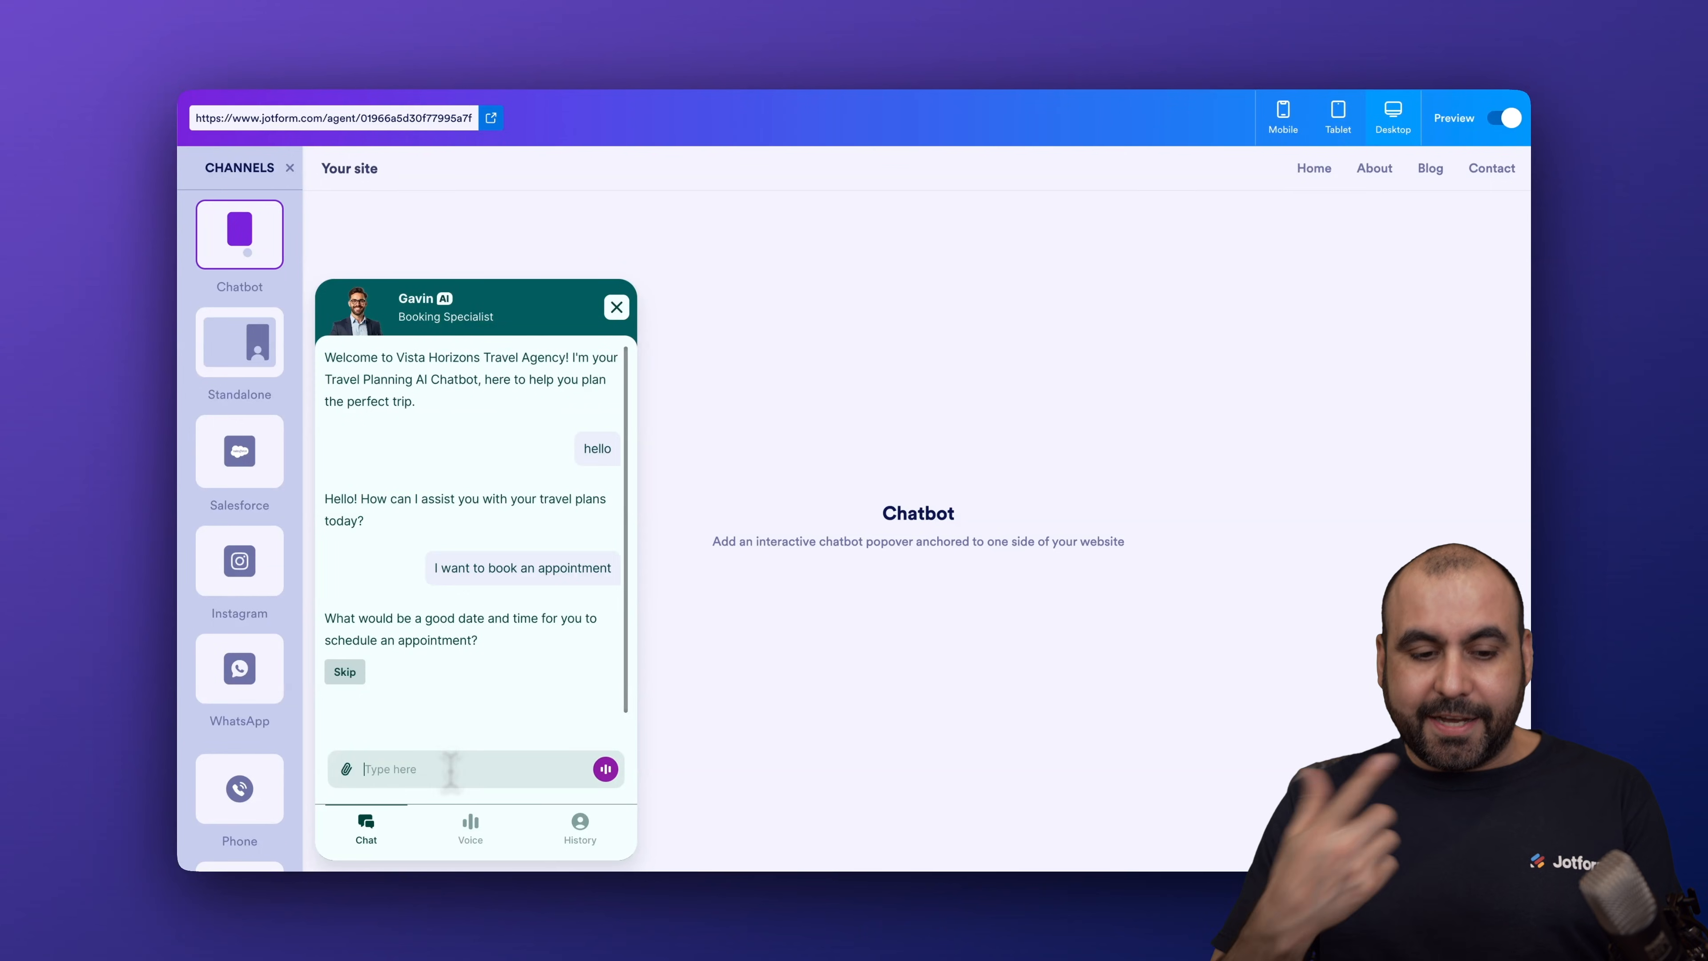
pyautogui.write('Tomorrow at 10am')
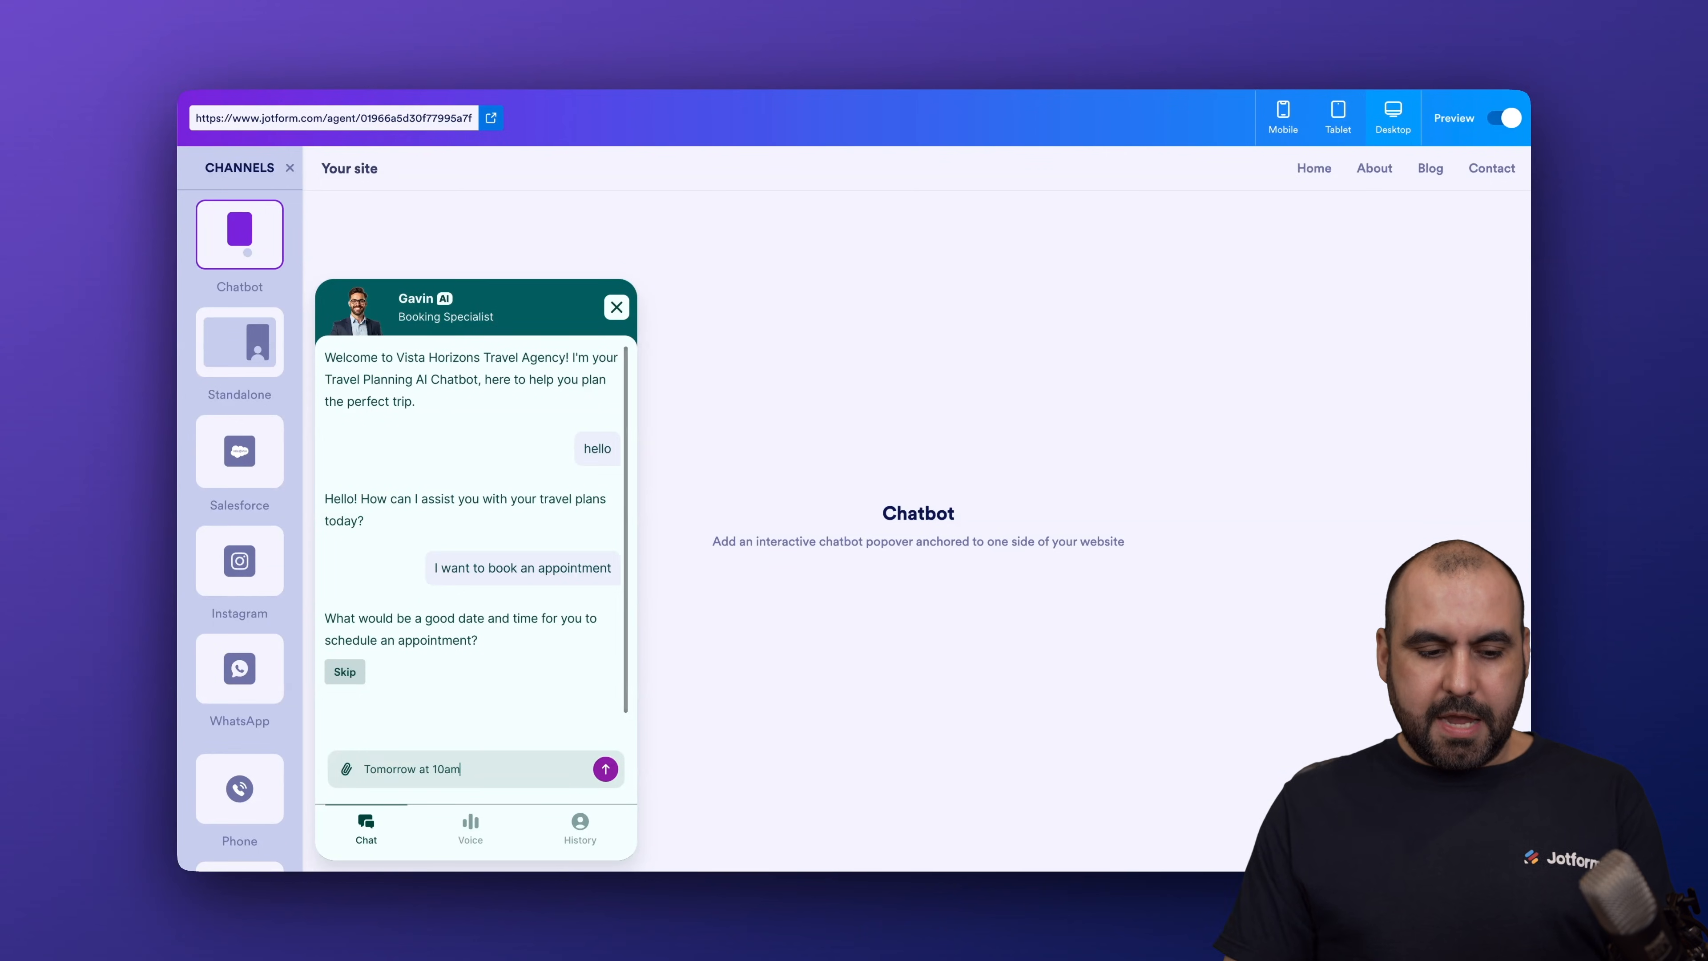
pyautogui.press('Return')
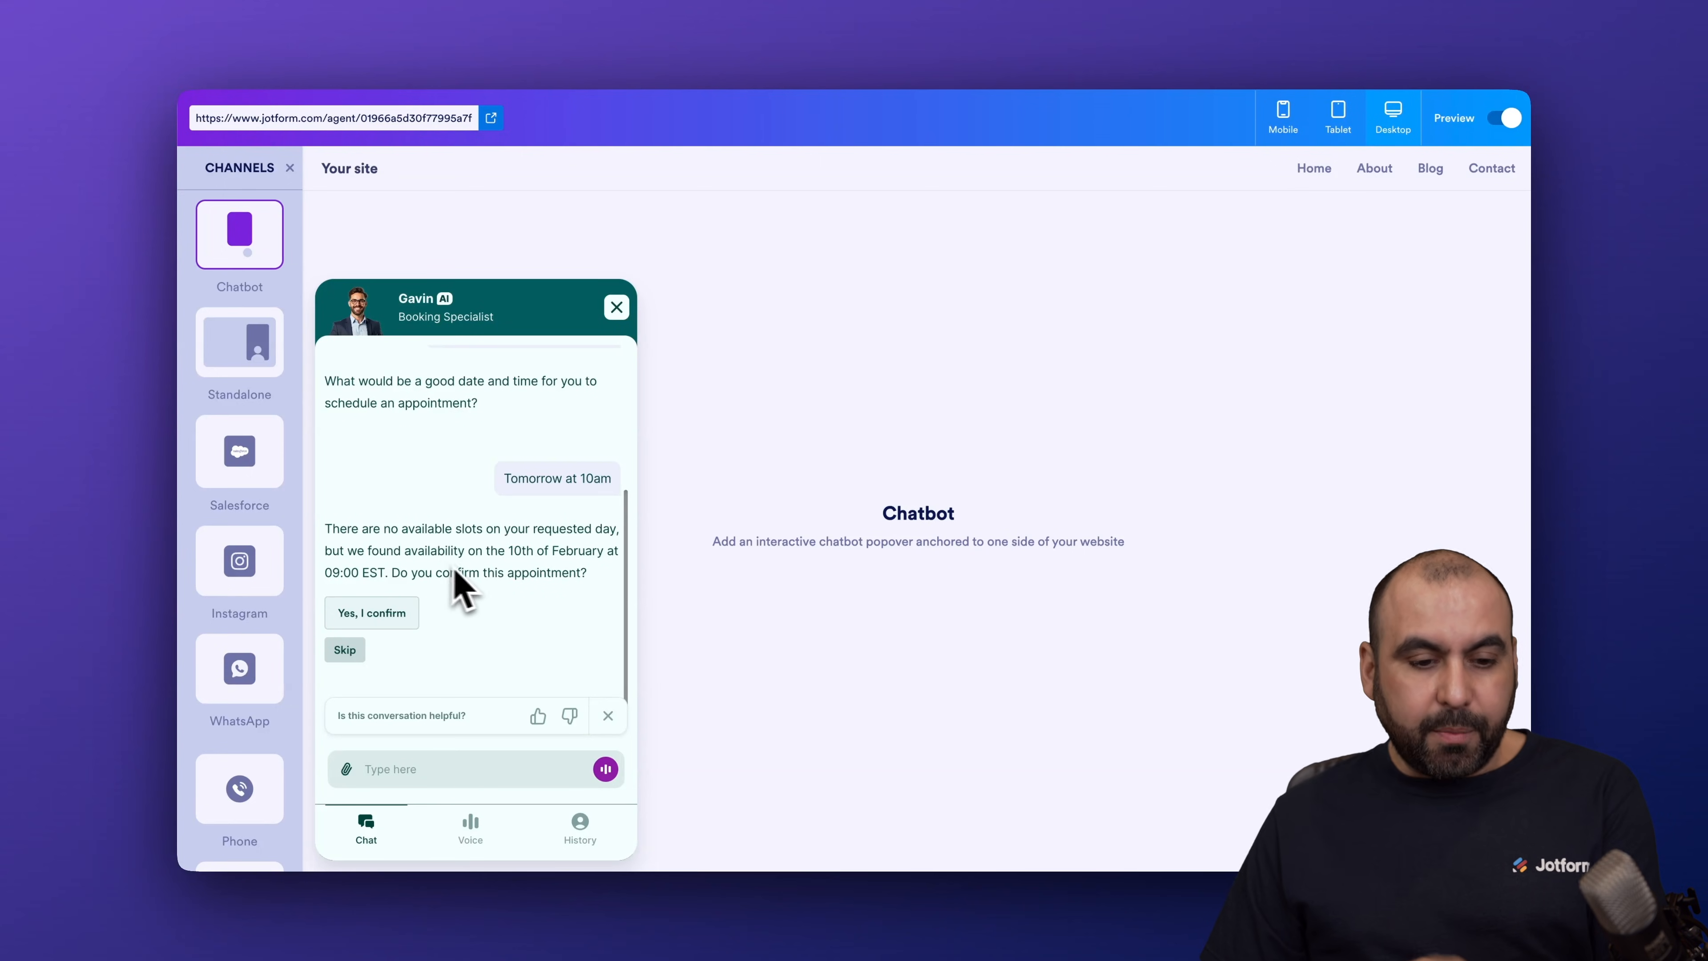
pyautogui.click(391, 616)
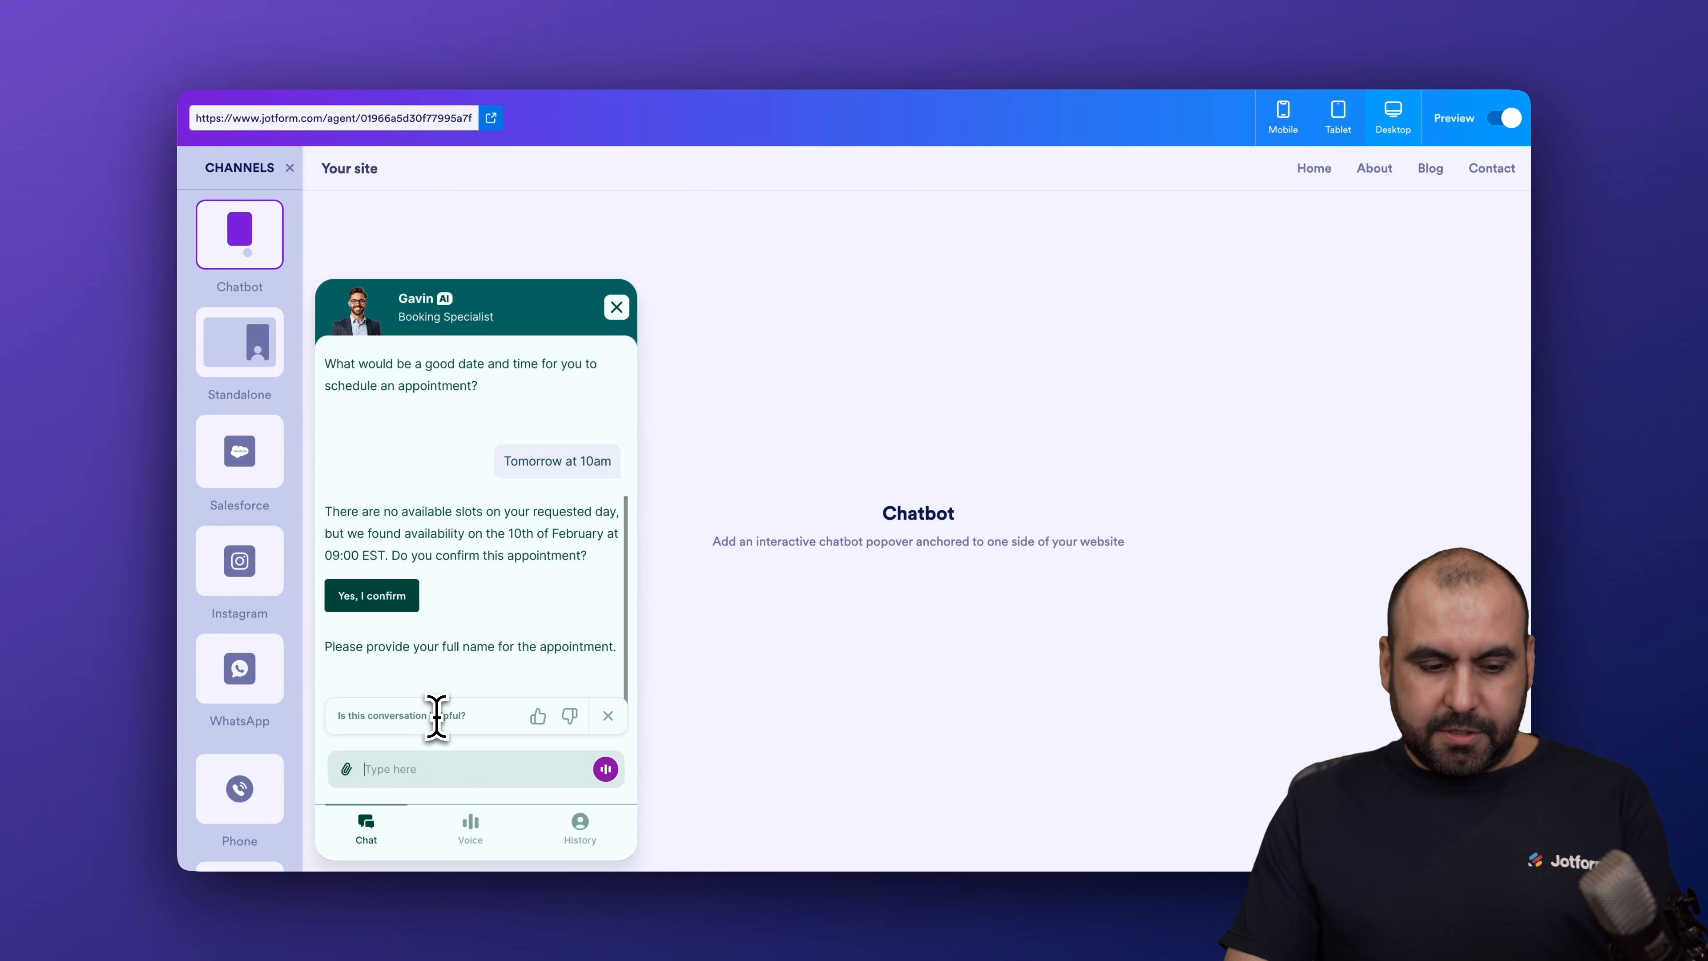
# Step: Give the chatbot the booker's full name, last name and e-mail address to finish the booking
pyautogui.press('Return')
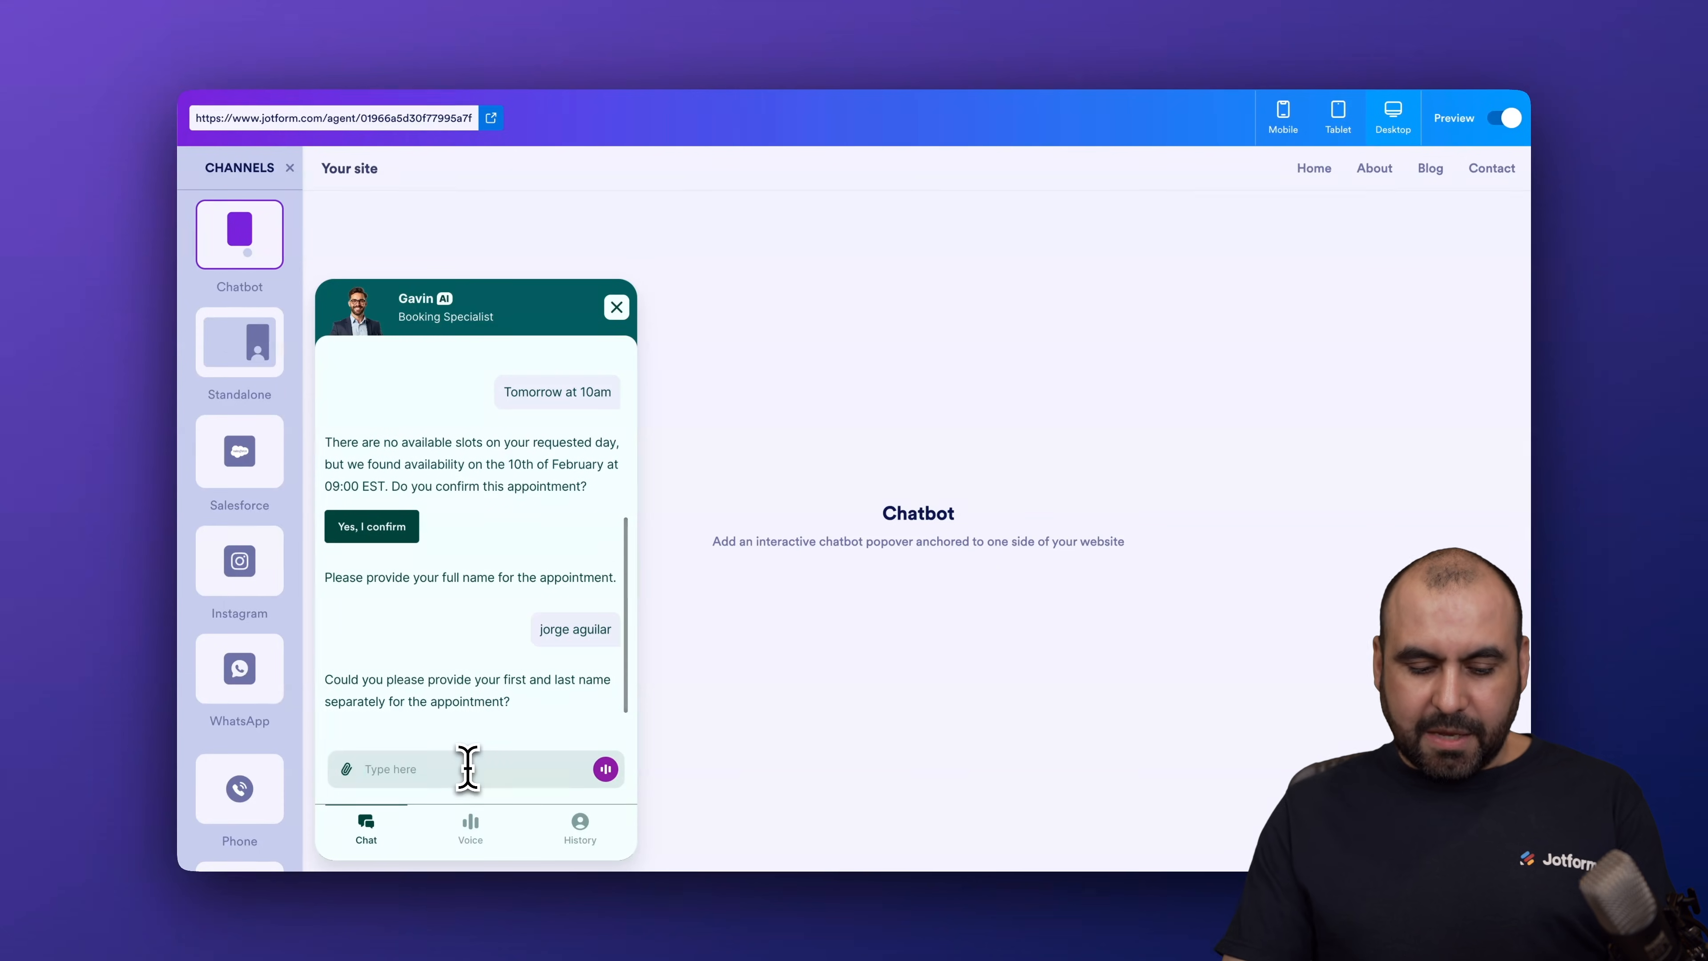
pyautogui.press('Return')
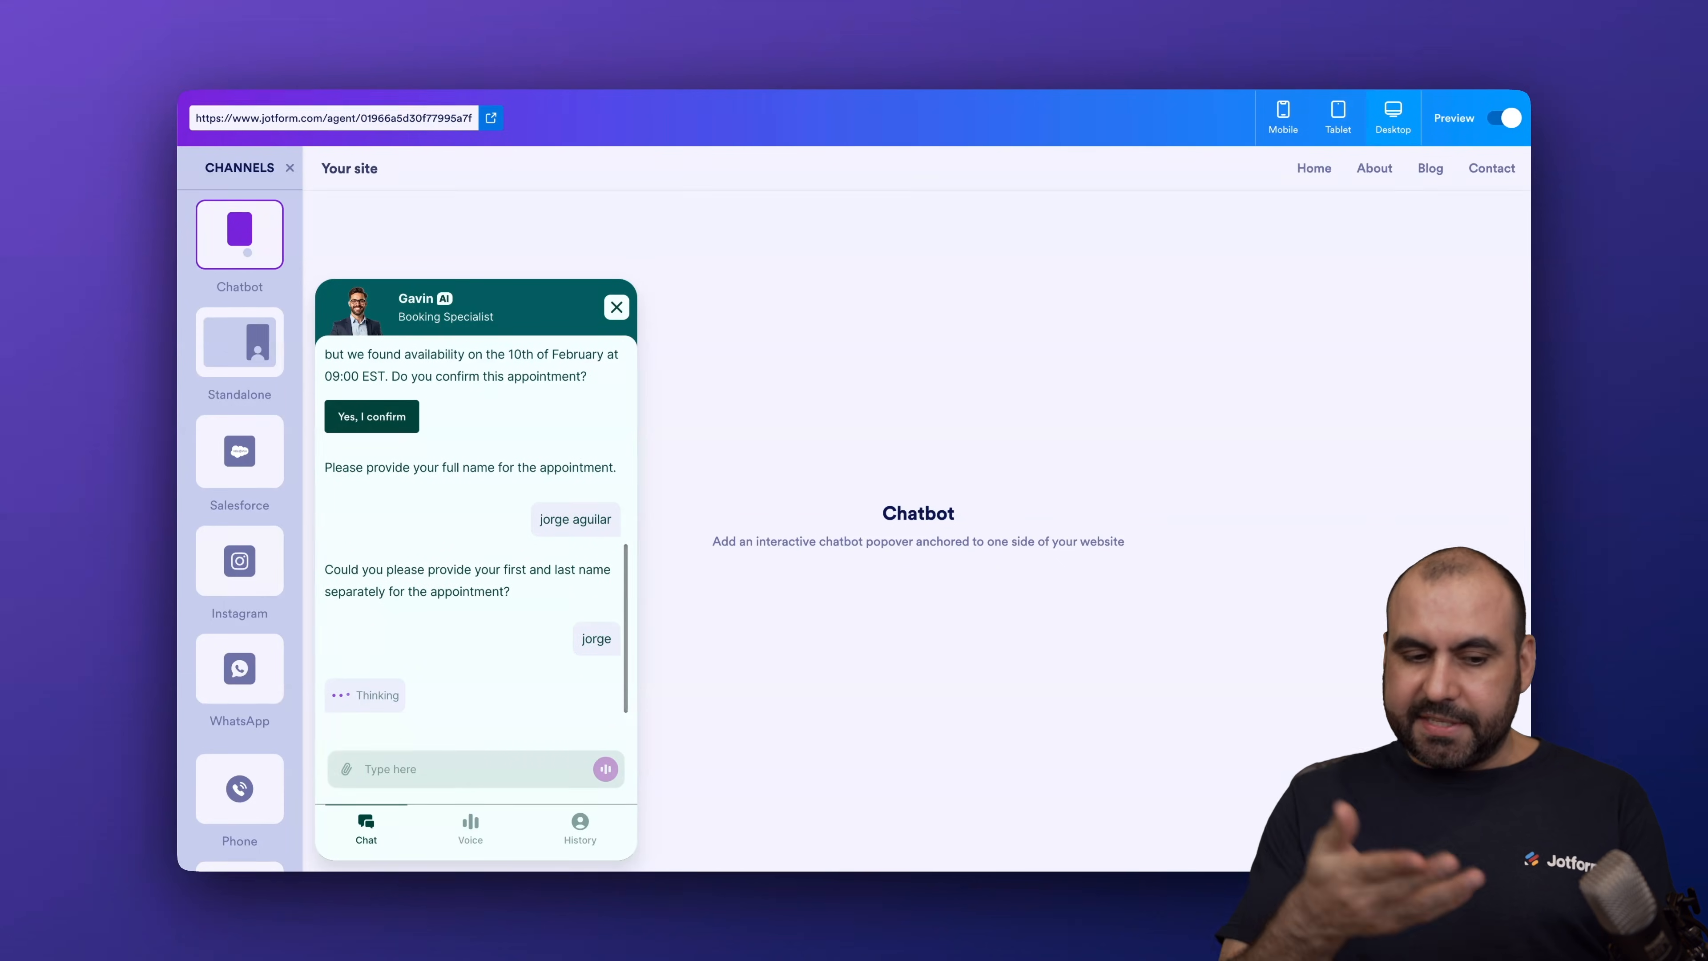
pyautogui.write('agui')
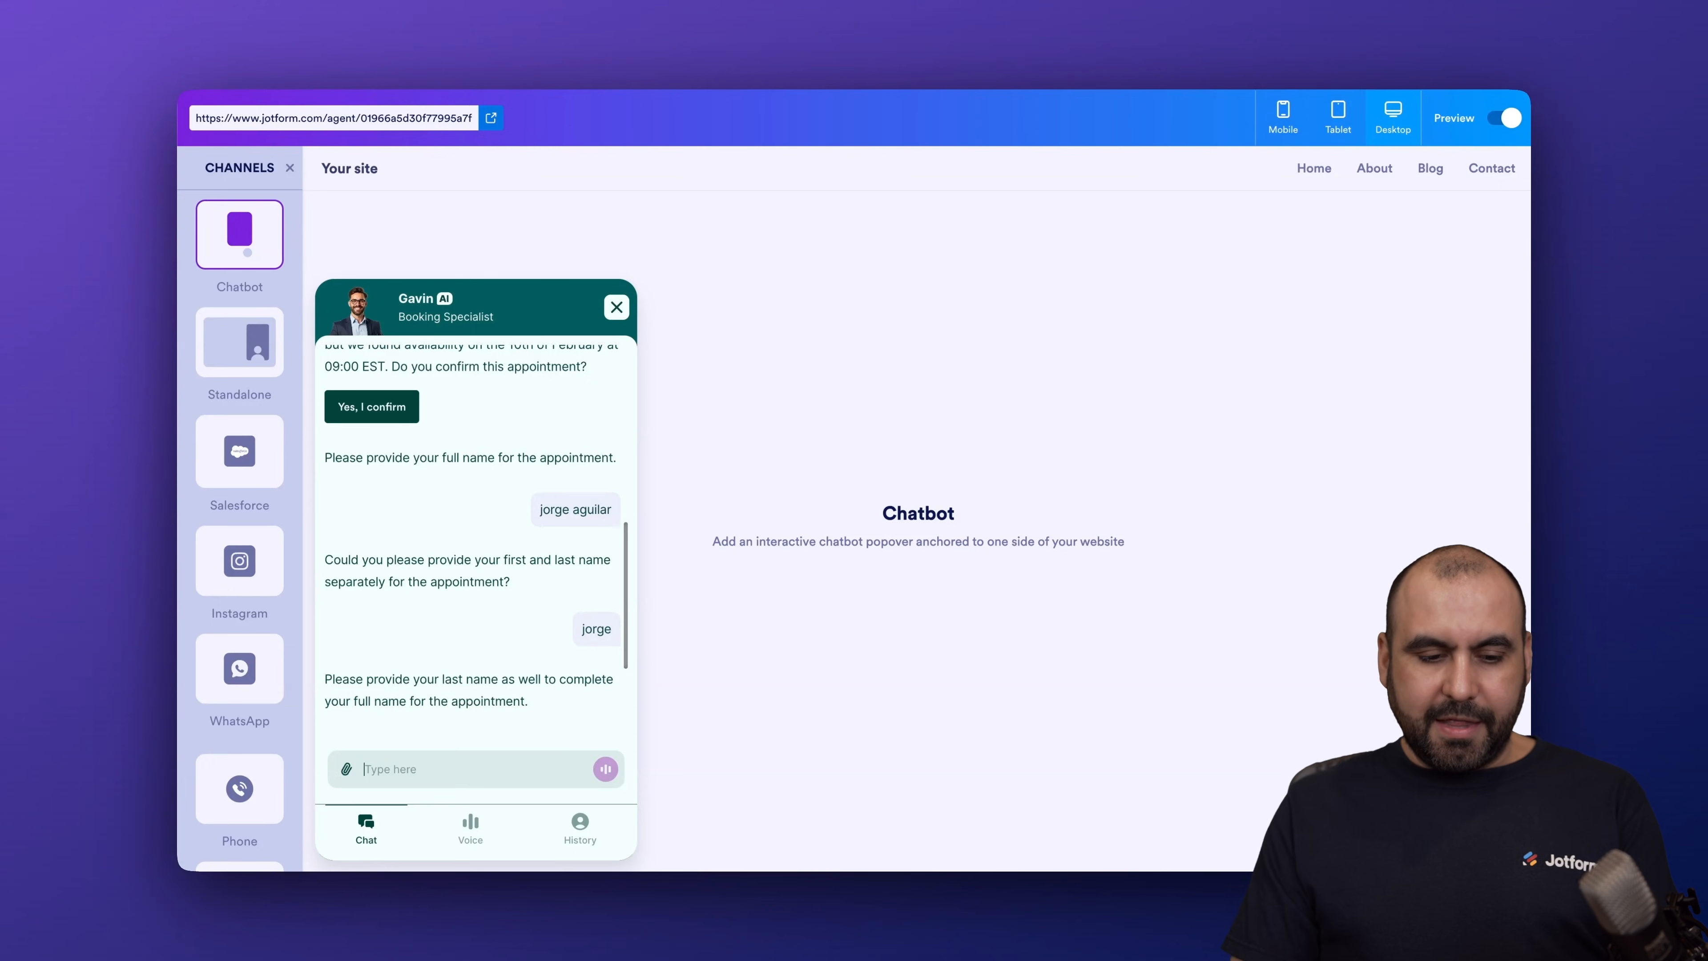
pyautogui.write('lar')
pyautogui.press('Return')
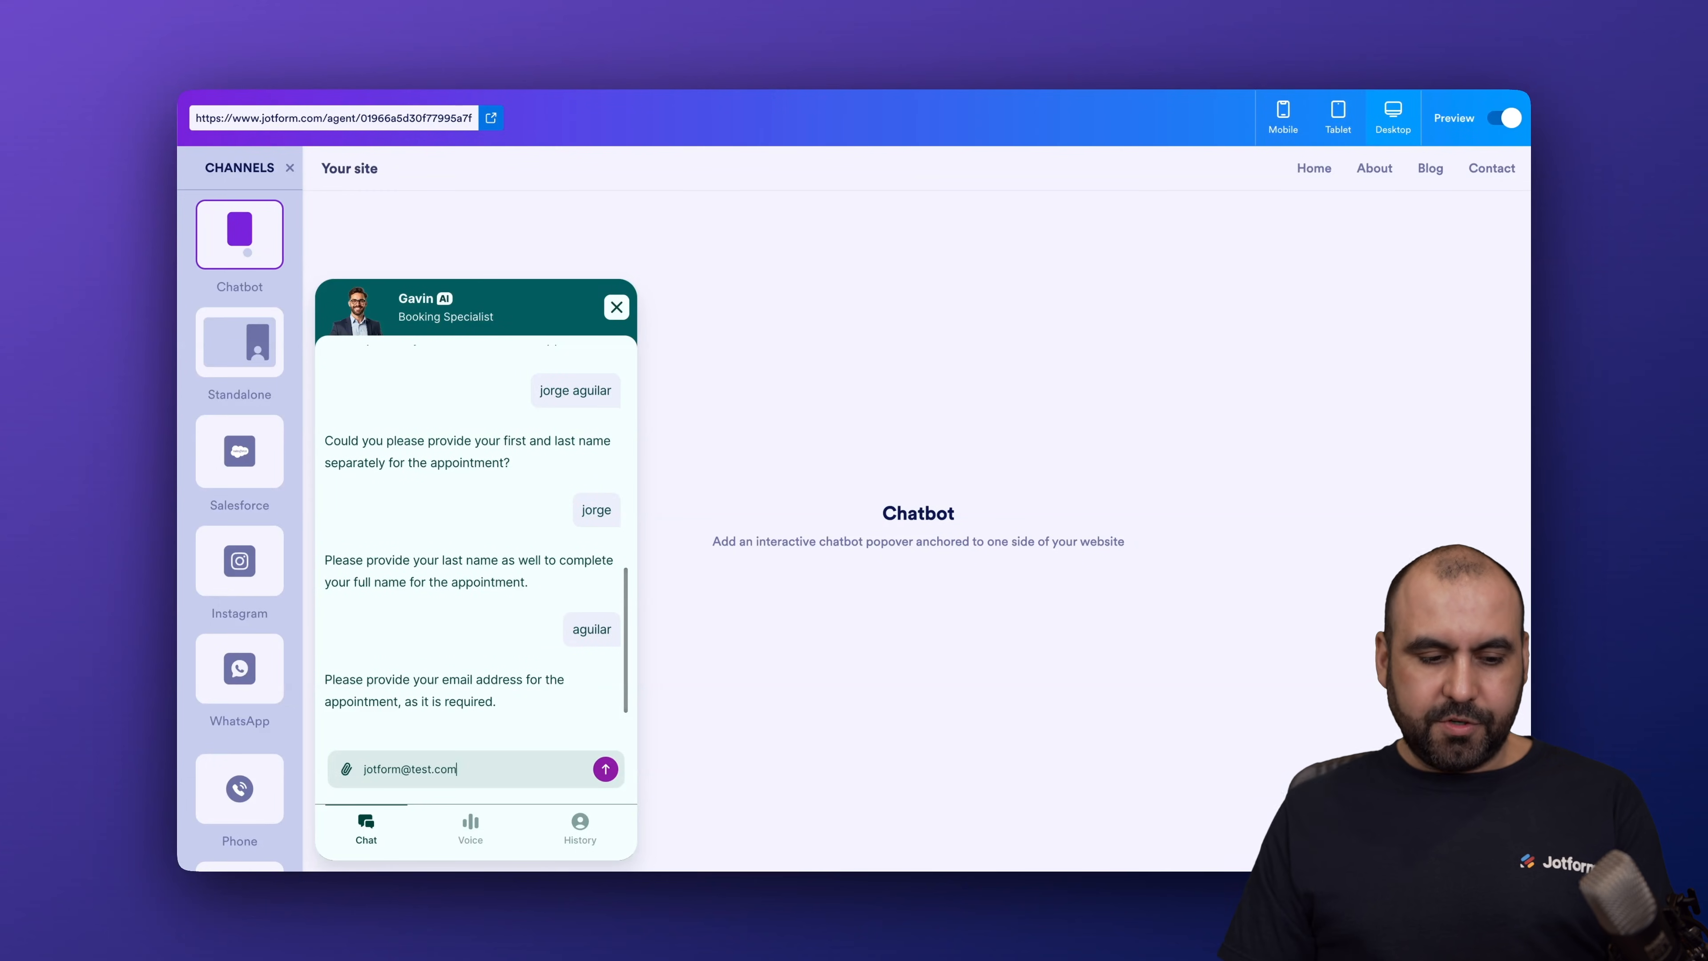
pyautogui.write('jotform@test.com')
pyautogui.press('Return')
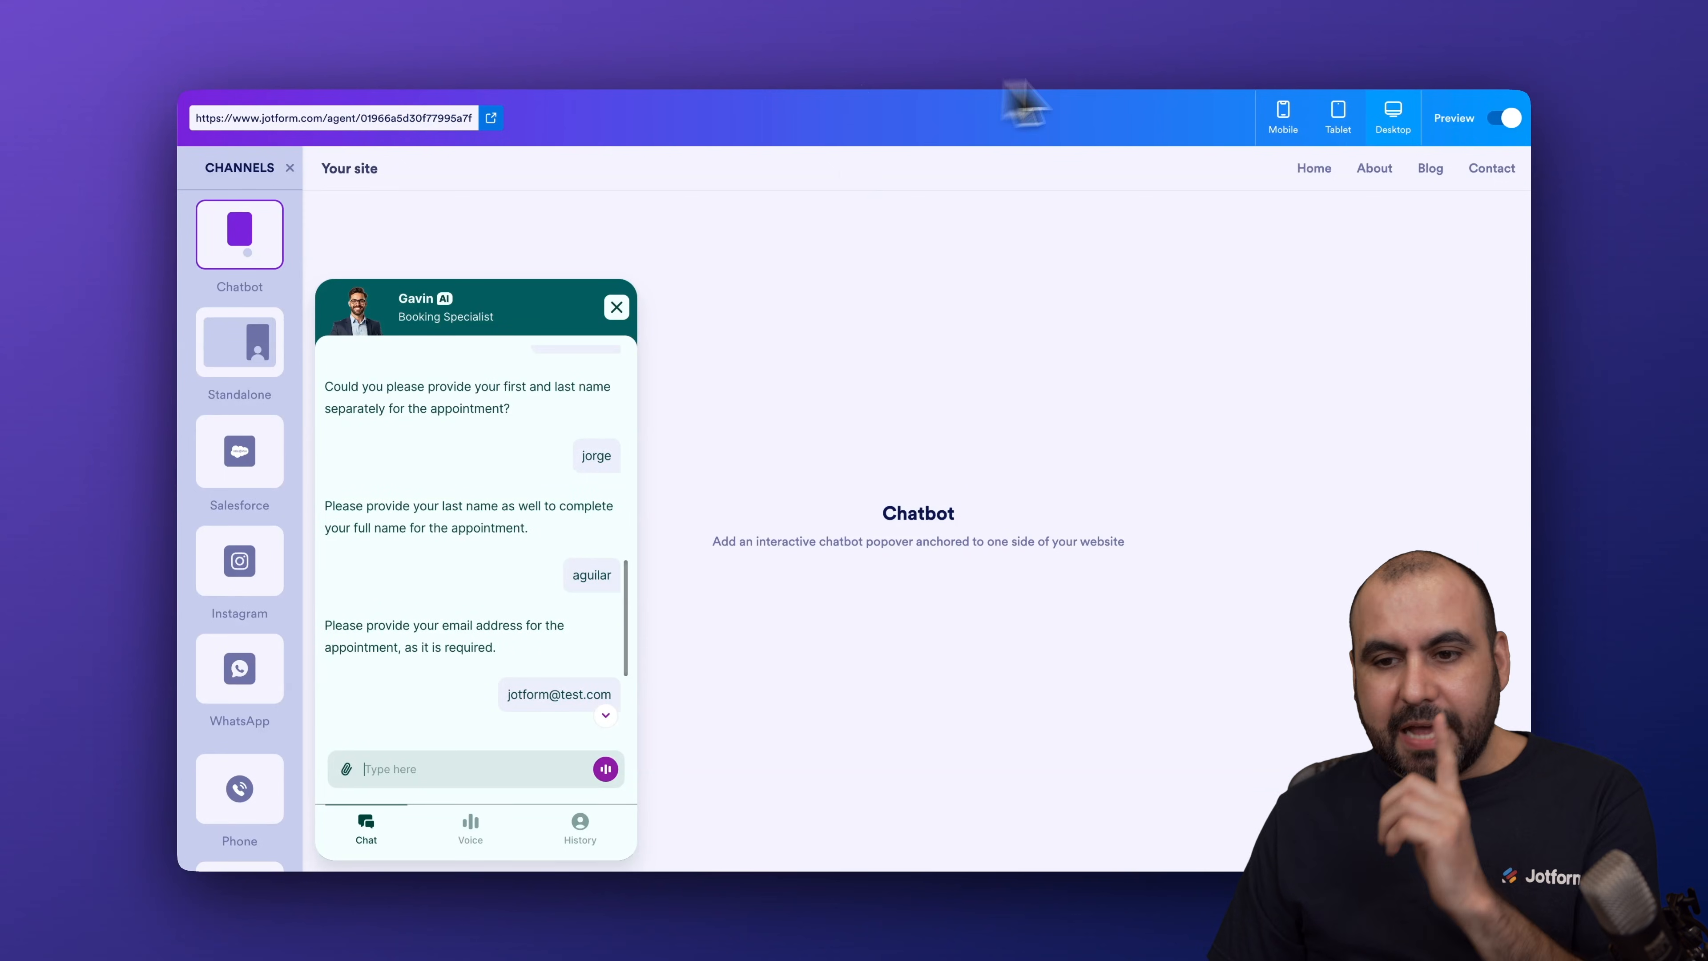
pyautogui.click(1506, 119)
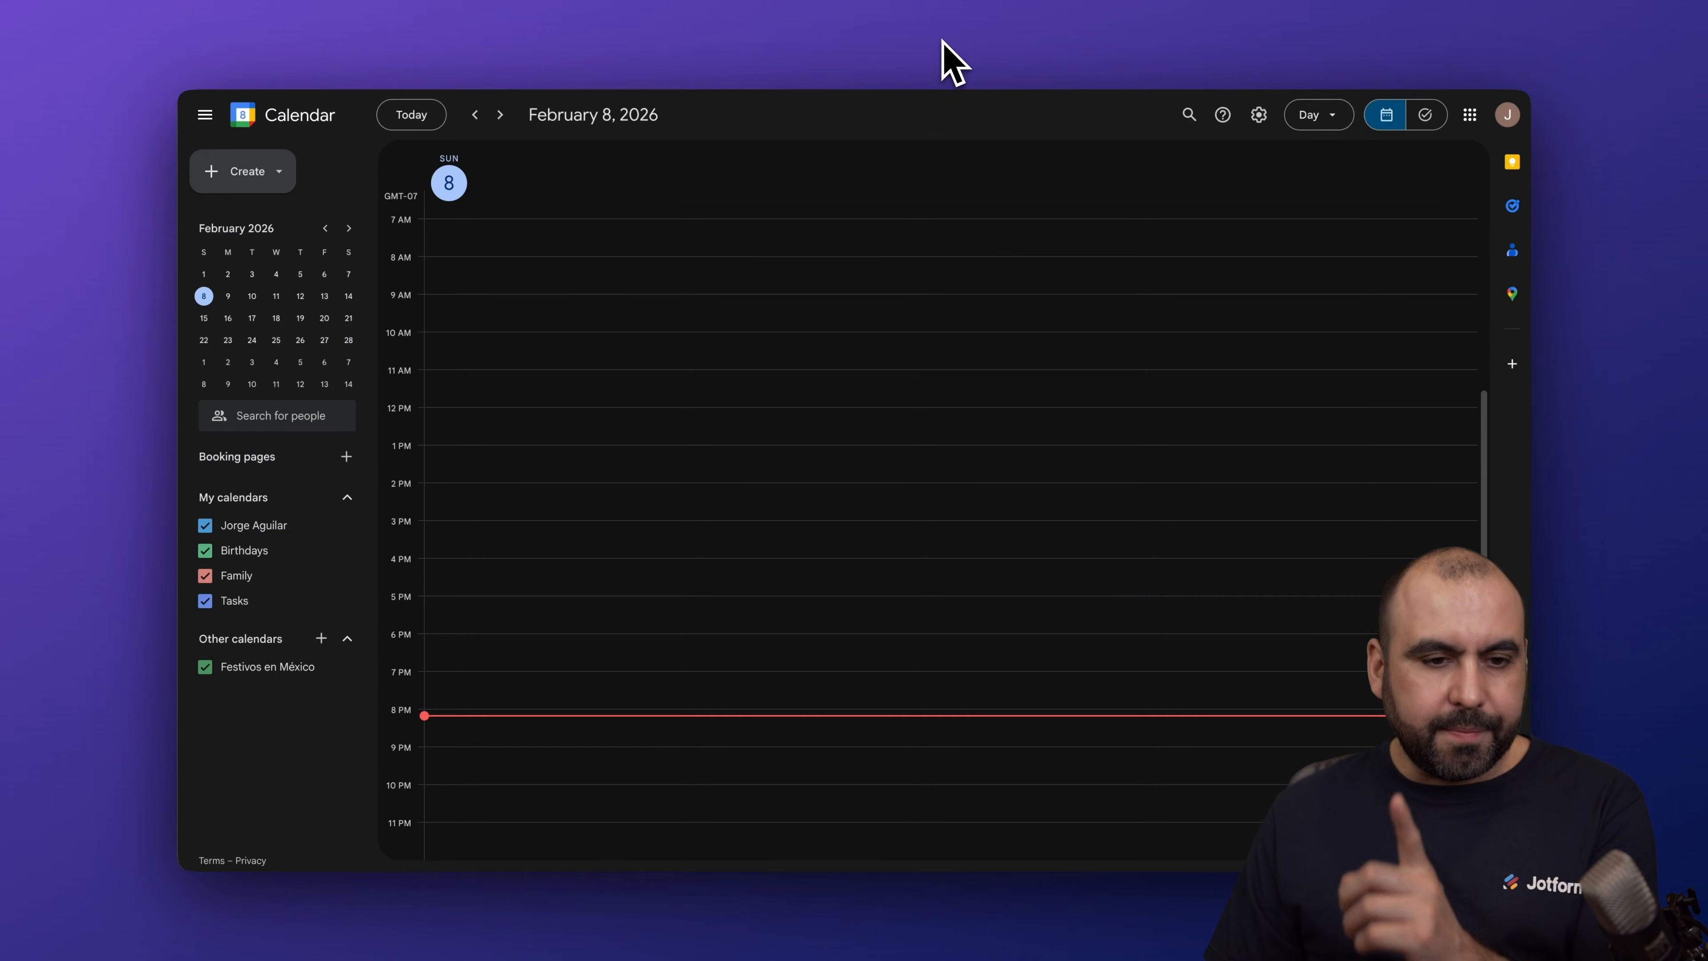
# Step: Move Google Calendar ahead two days to February 10, 2026 and open the Set Appointment event
pyautogui.click(500, 115)
pyautogui.click(500, 115)
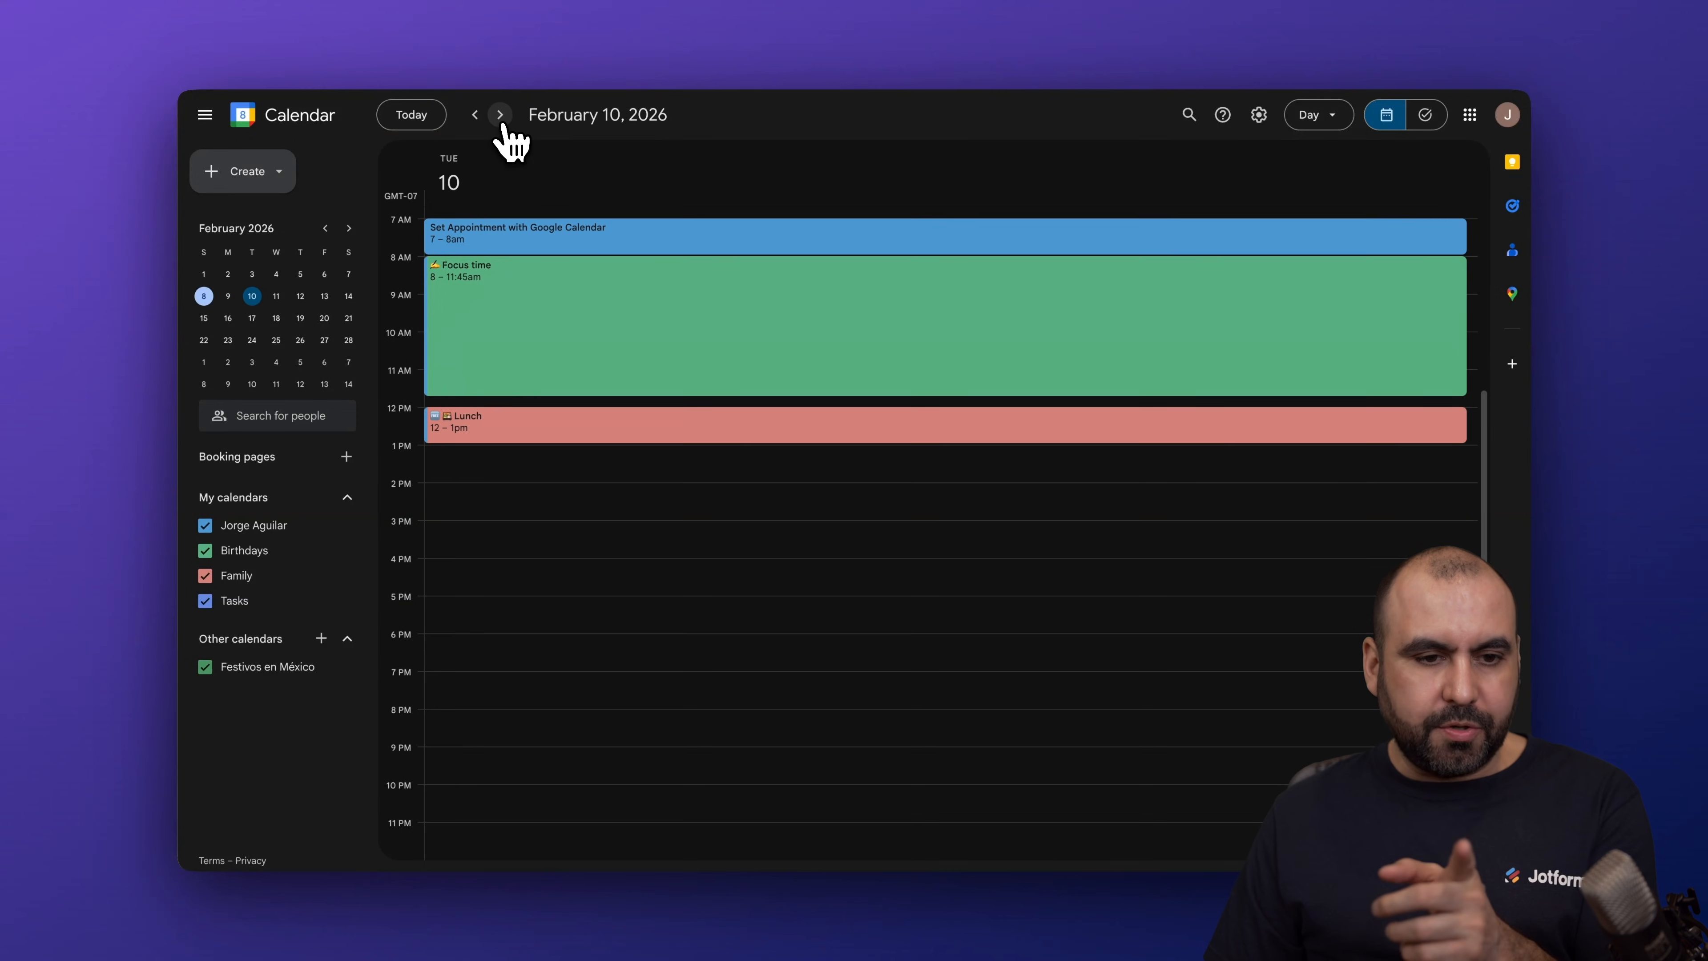
pyautogui.click(549, 244)
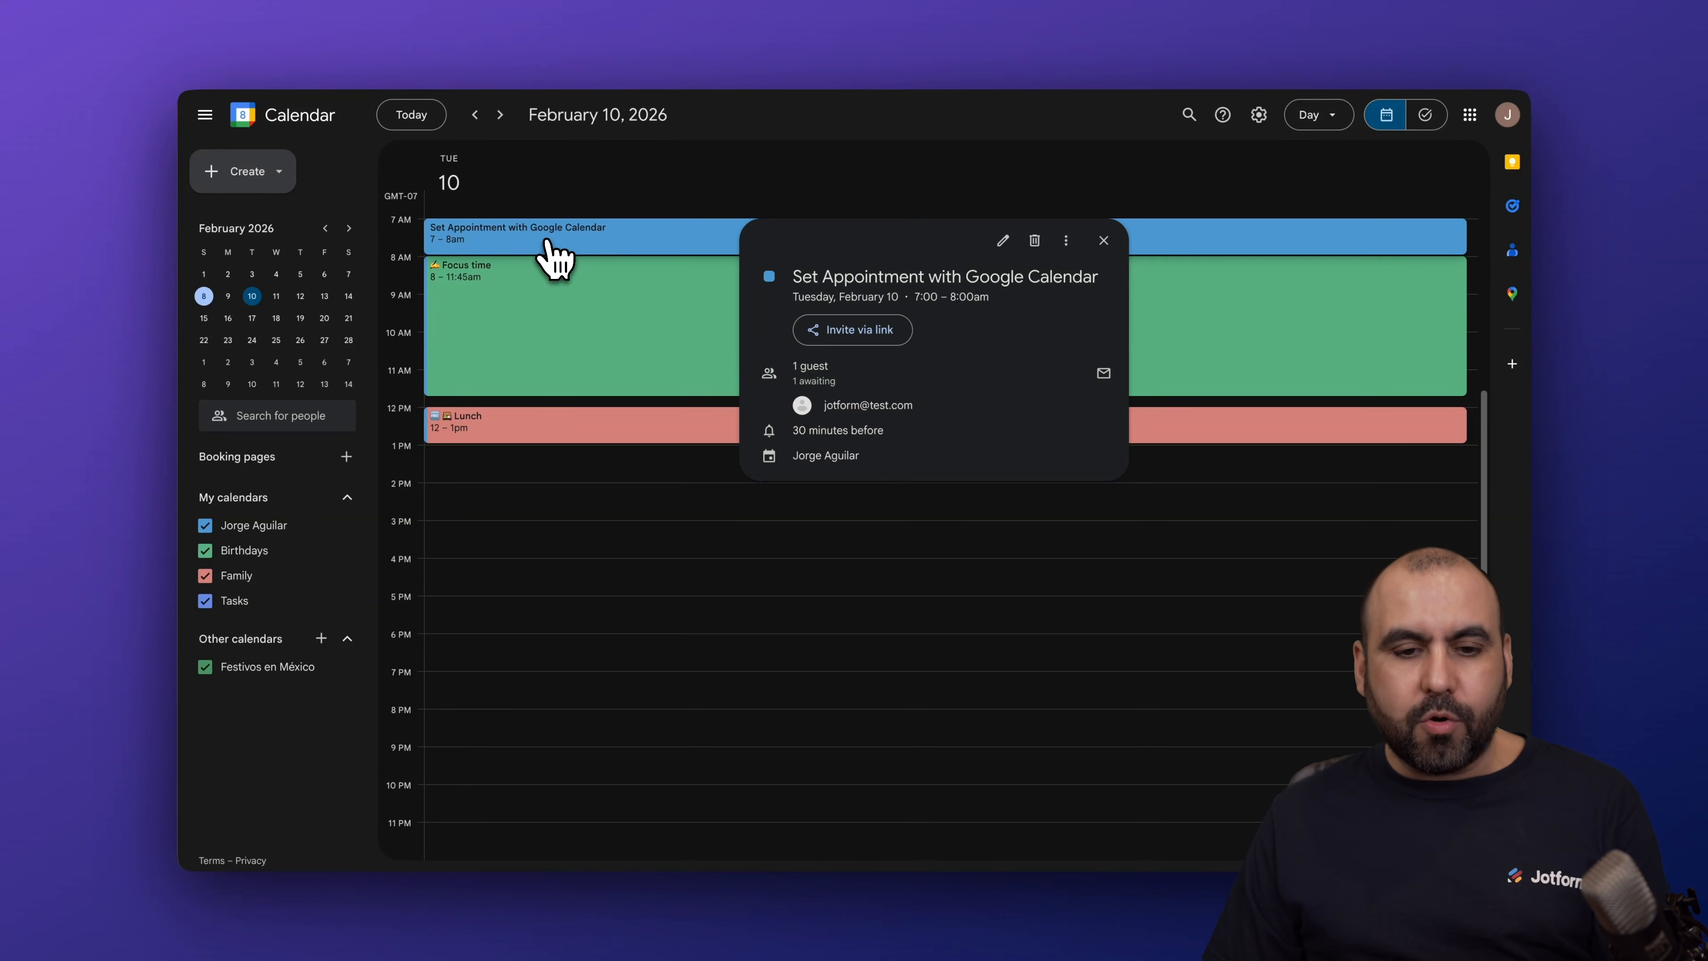